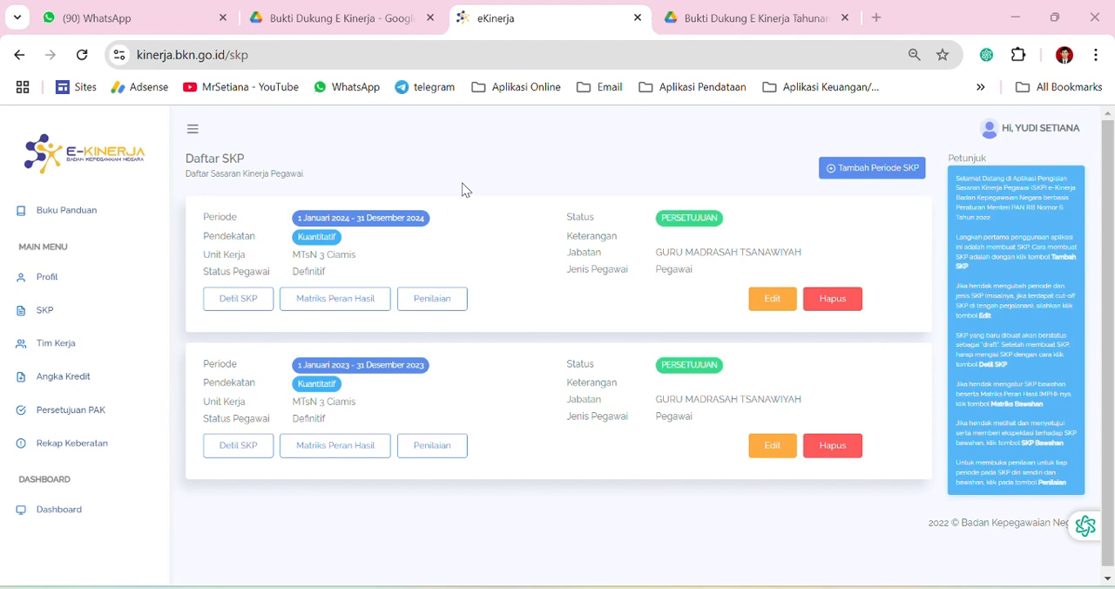
Open the SKP list and go to the assessment page (Penilaian) of the 1 Januari 2024 - 31 Desember 2024 period
{"action": "left_click", "coordinate": [184, 55]}
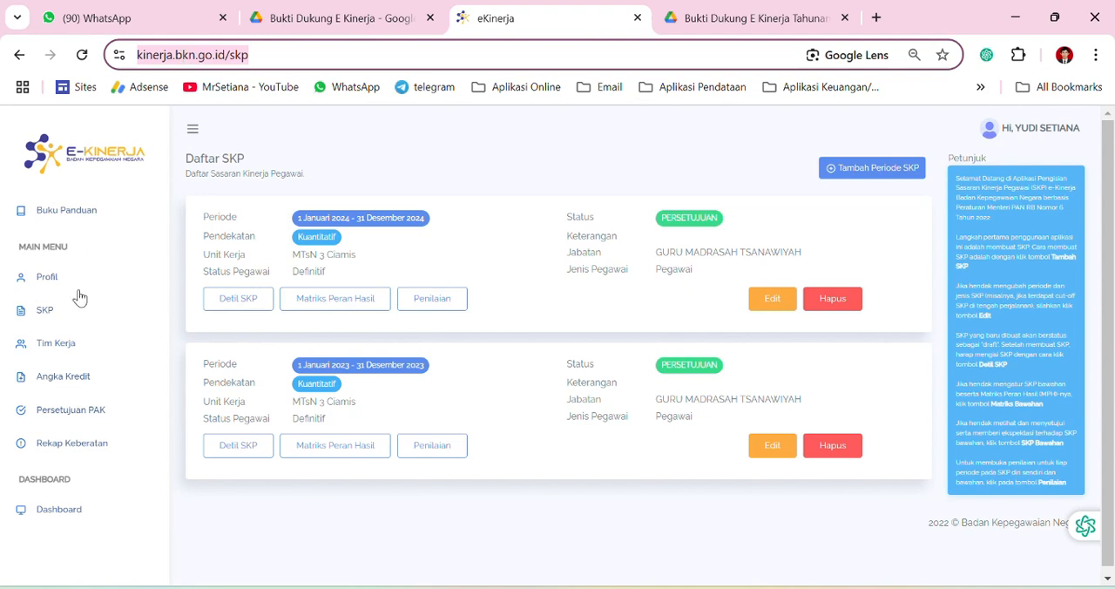
{"action": "left_click", "coordinate": [47, 321]}
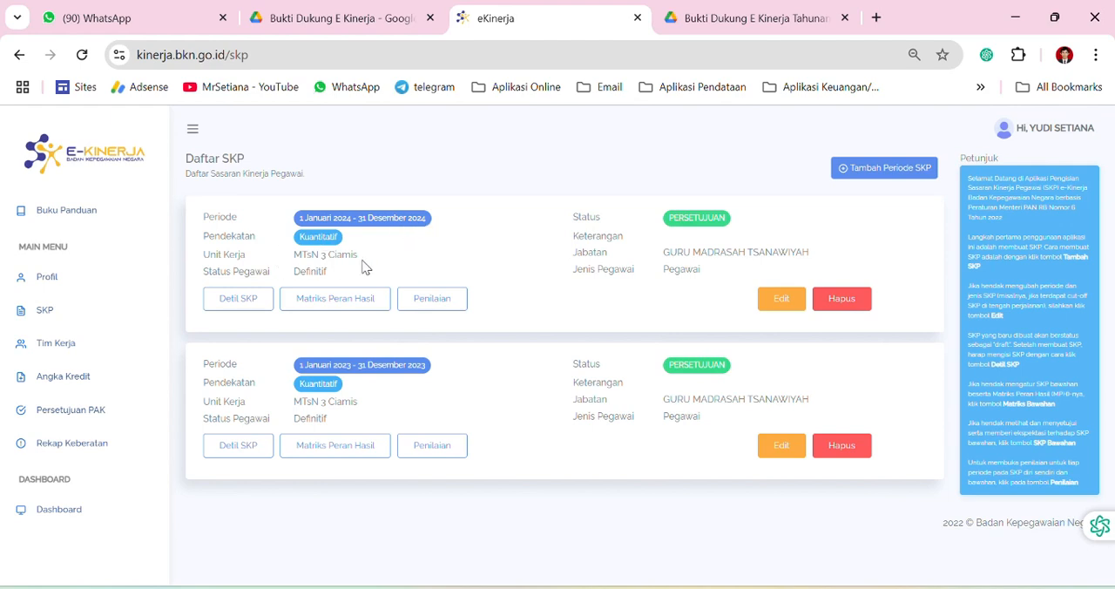
{"action": "left_click", "coordinate": [424, 301]}
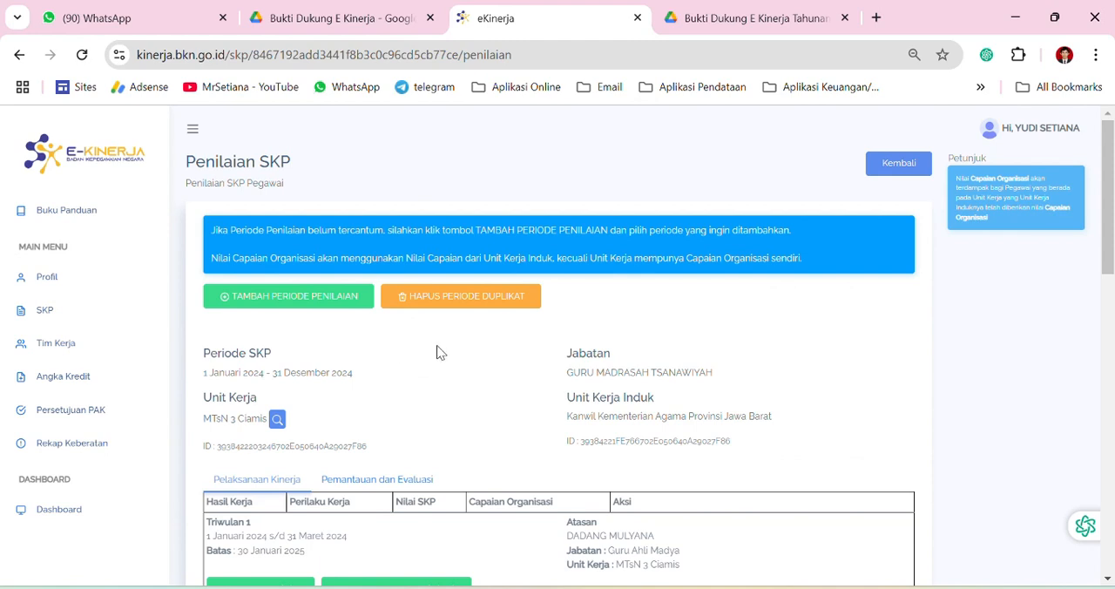
Examine the quarterly assessment rows from Triwulan 1 to Triwulan 4 on the 2024 Penilaian SKP page
{"action": "scroll", "coordinate": [435, 357], "scroll_direction": "down", "scroll_amount": 2}
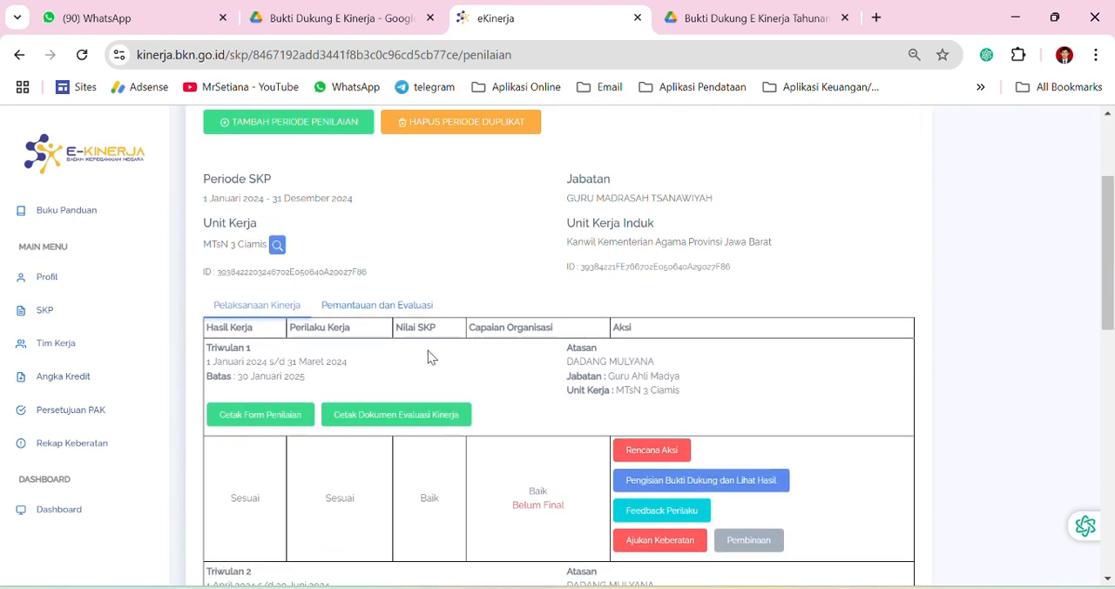
{"action": "scroll", "coordinate": [411, 327], "scroll_direction": "down", "scroll_amount": 2}
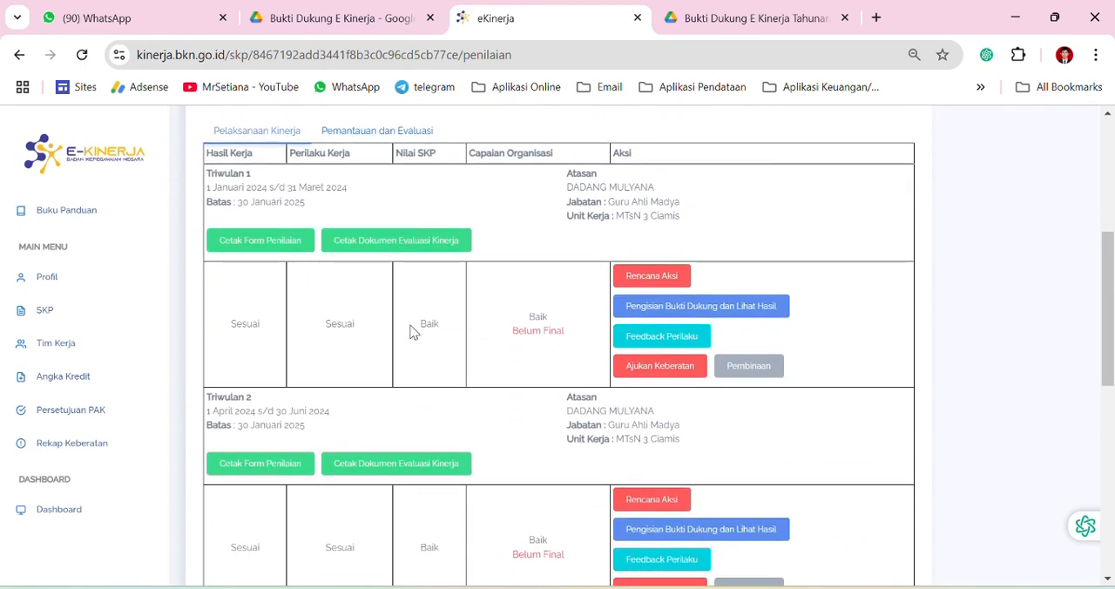
{"action": "scroll", "coordinate": [412, 332], "scroll_direction": "down", "scroll_amount": 3}
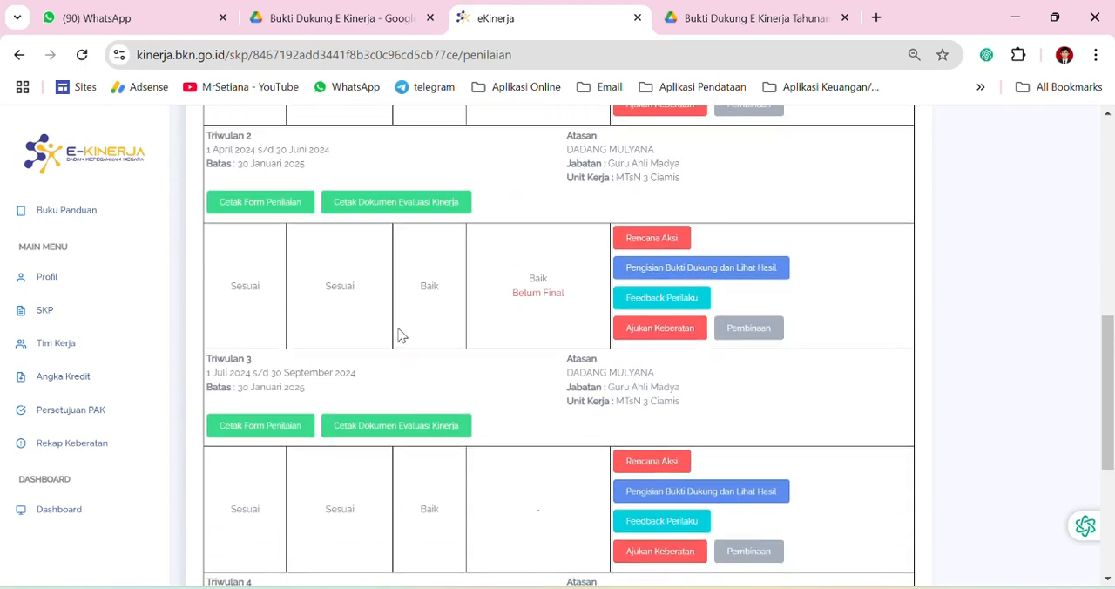
{"action": "scroll", "coordinate": [398, 330], "scroll_direction": "up", "scroll_amount": 2}
{"action": "scroll", "coordinate": [384, 330], "scroll_direction": "down", "scroll_amount": 4}
{"action": "scroll", "coordinate": [382, 336], "scroll_direction": "up", "scroll_amount": 6}
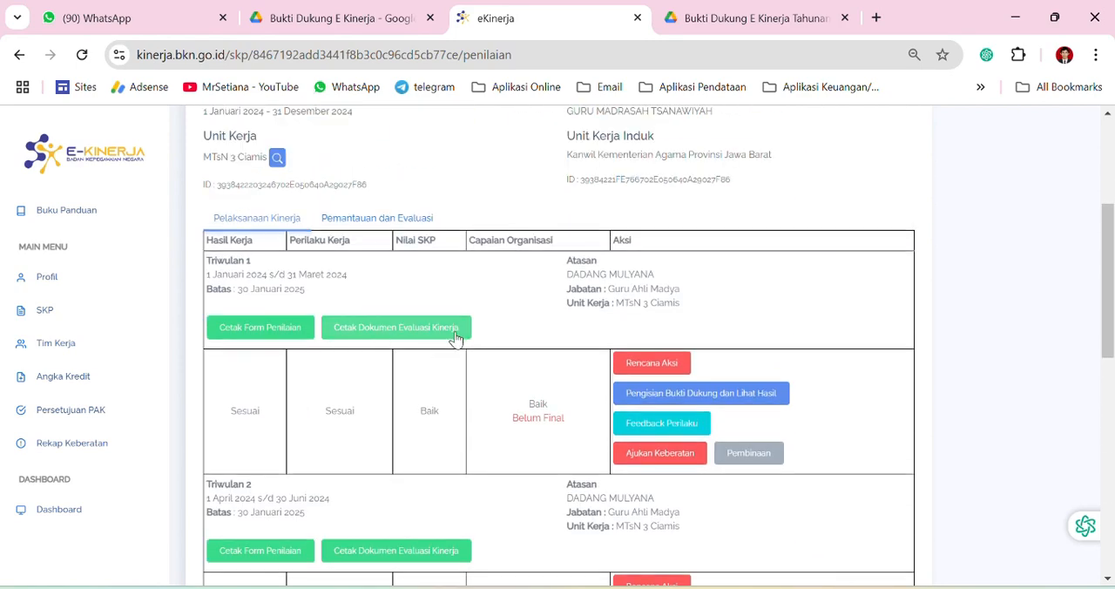
{"action": "scroll", "coordinate": [294, 331], "scroll_direction": "down", "scroll_amount": 3}
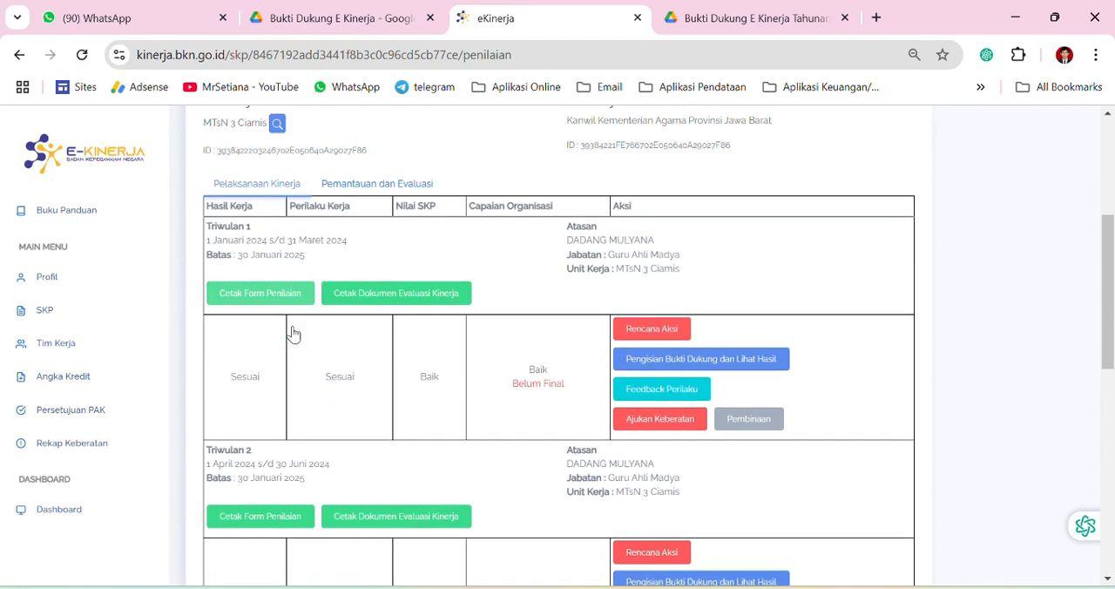
{"action": "scroll", "coordinate": [252, 261], "scroll_direction": "down", "scroll_amount": 4}
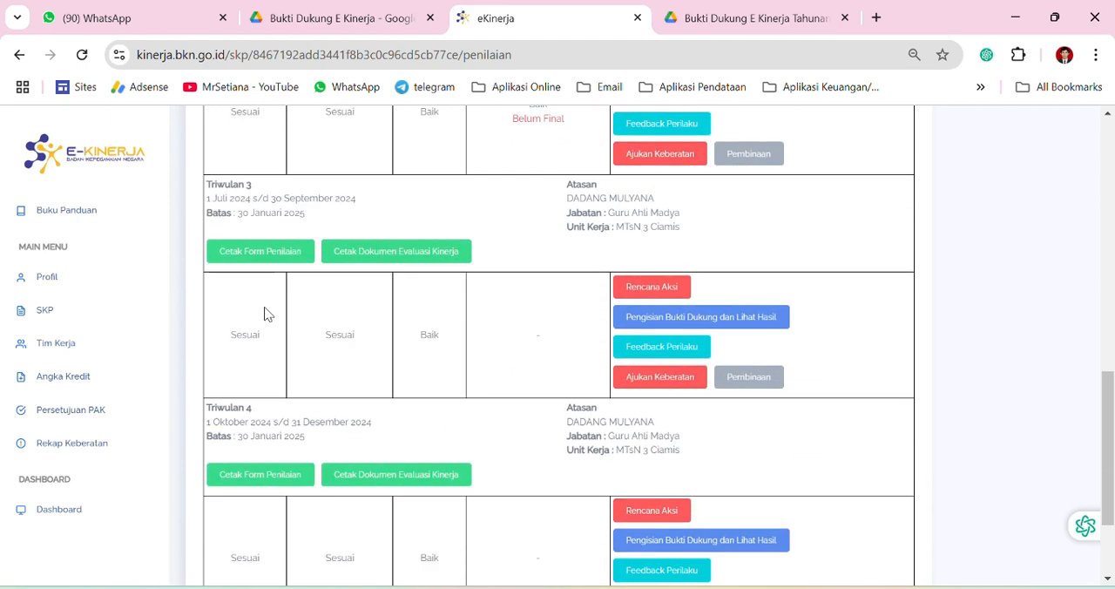
{"action": "scroll", "coordinate": [283, 398], "scroll_direction": "up", "scroll_amount": 10}
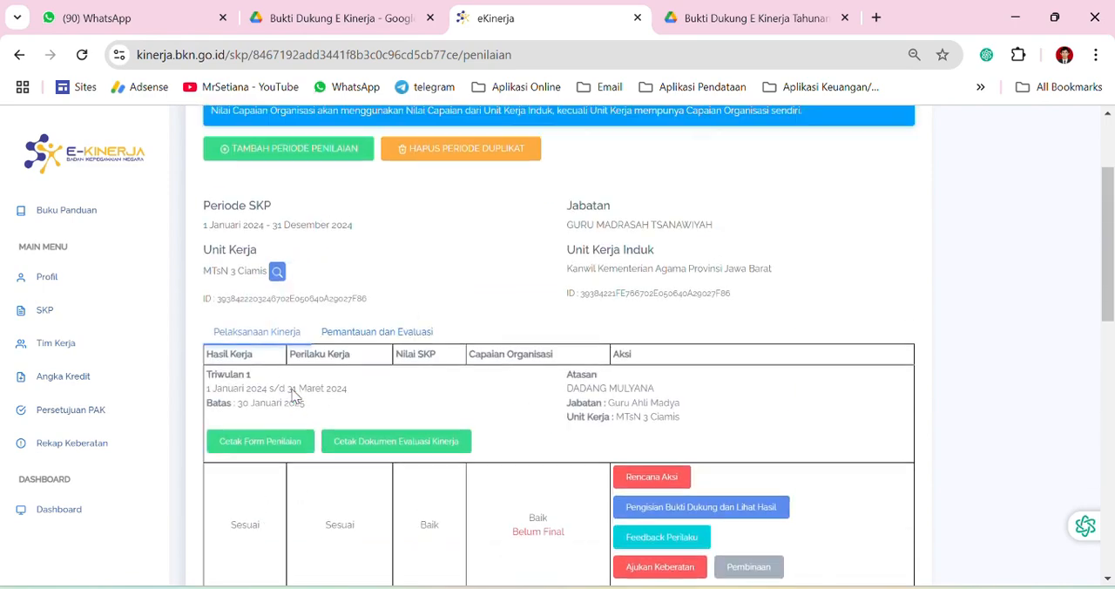
{"action": "scroll", "coordinate": [337, 451], "scroll_direction": "down", "scroll_amount": 10}
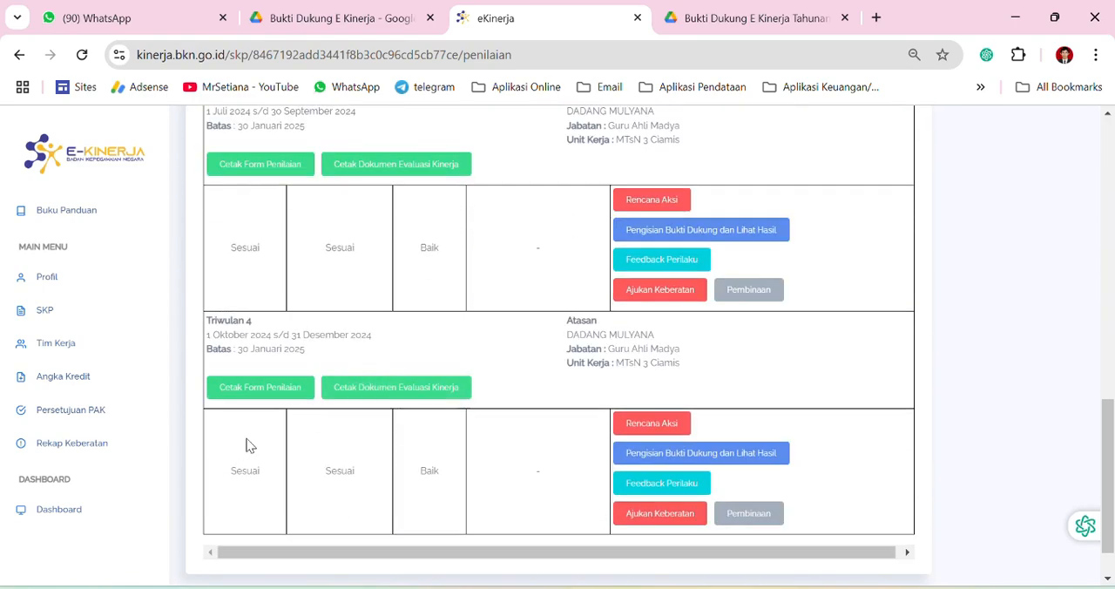
{"action": "scroll", "coordinate": [389, 391], "scroll_direction": "up", "scroll_amount": 10}
{"action": "scroll", "coordinate": [281, 431], "scroll_direction": "down", "scroll_amount": 7}
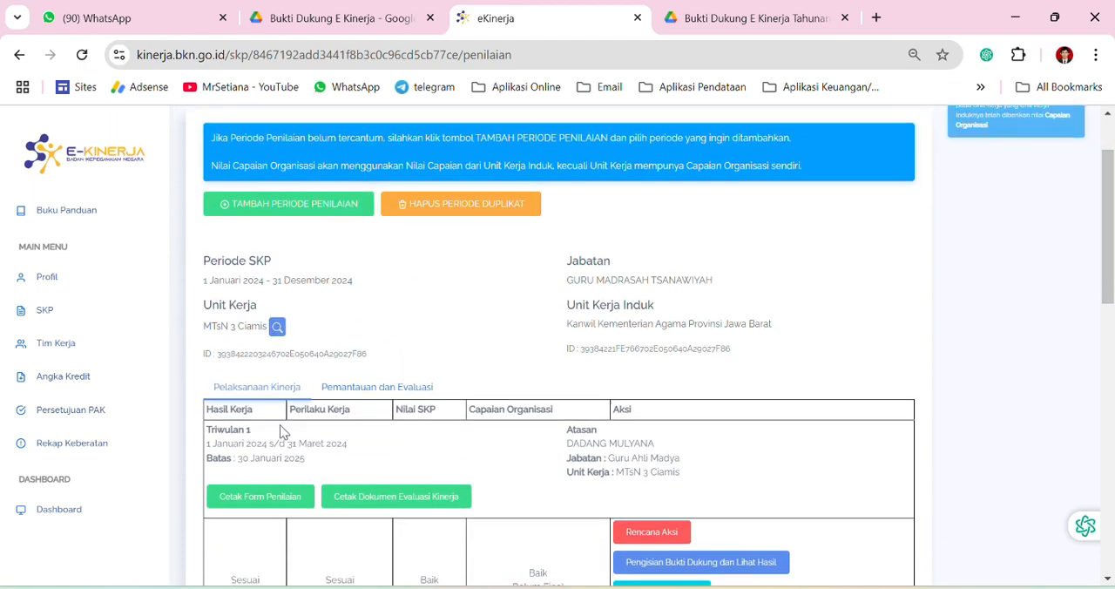
{"action": "scroll", "coordinate": [357, 363], "scroll_direction": "down", "scroll_amount": 3}
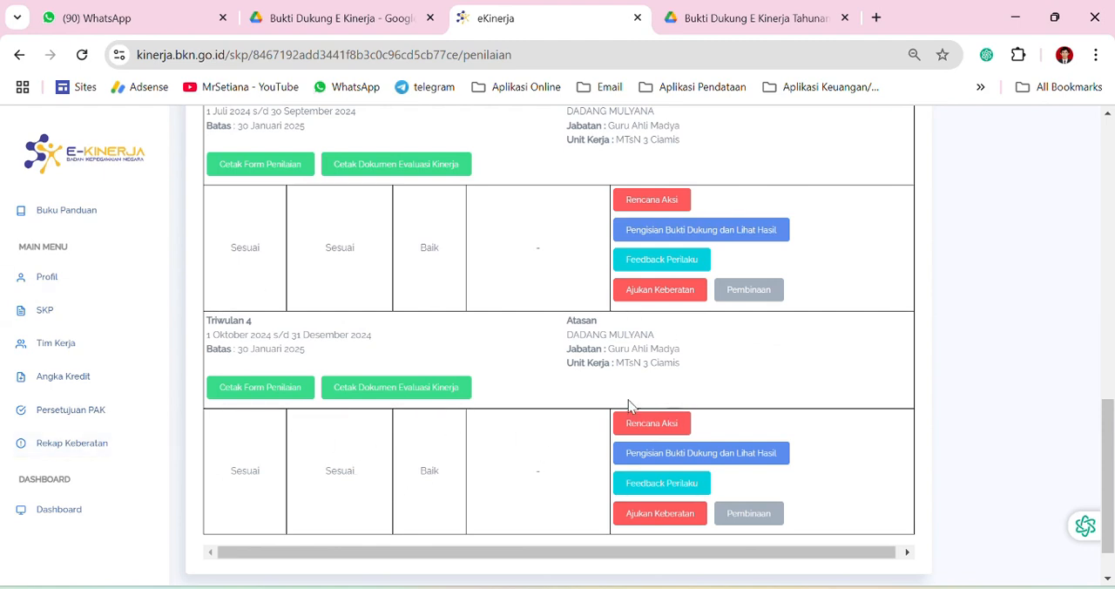
Add the assessment period [TAHUN 2024] Tahunan (FINAL) to the 2024 SKP
{"action": "scroll", "coordinate": [536, 360], "scroll_direction": "up", "scroll_amount": 10}
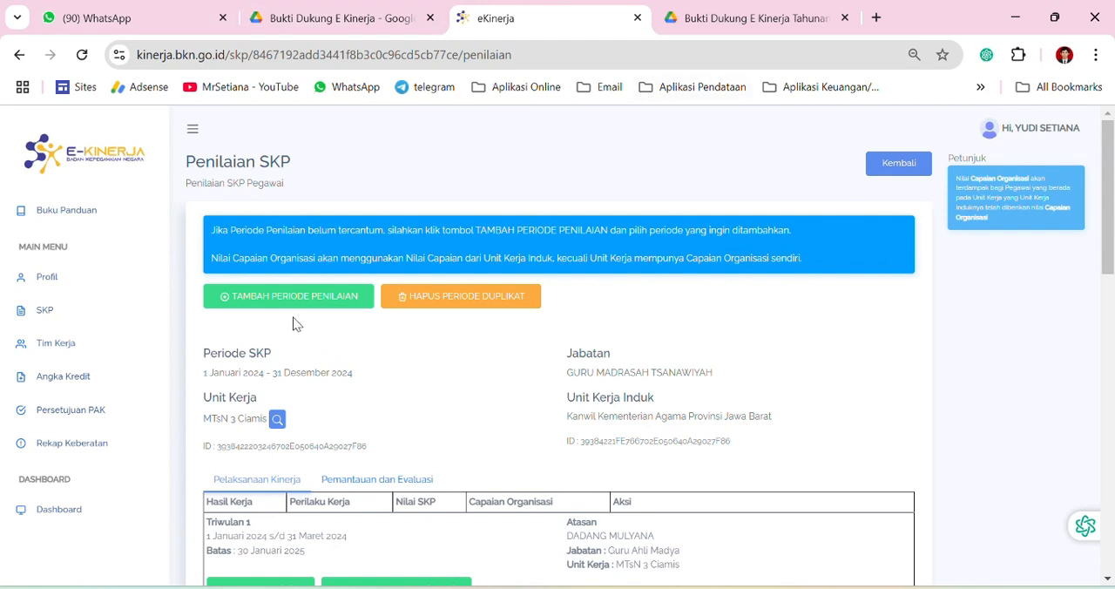
{"action": "left_click", "coordinate": [275, 300]}
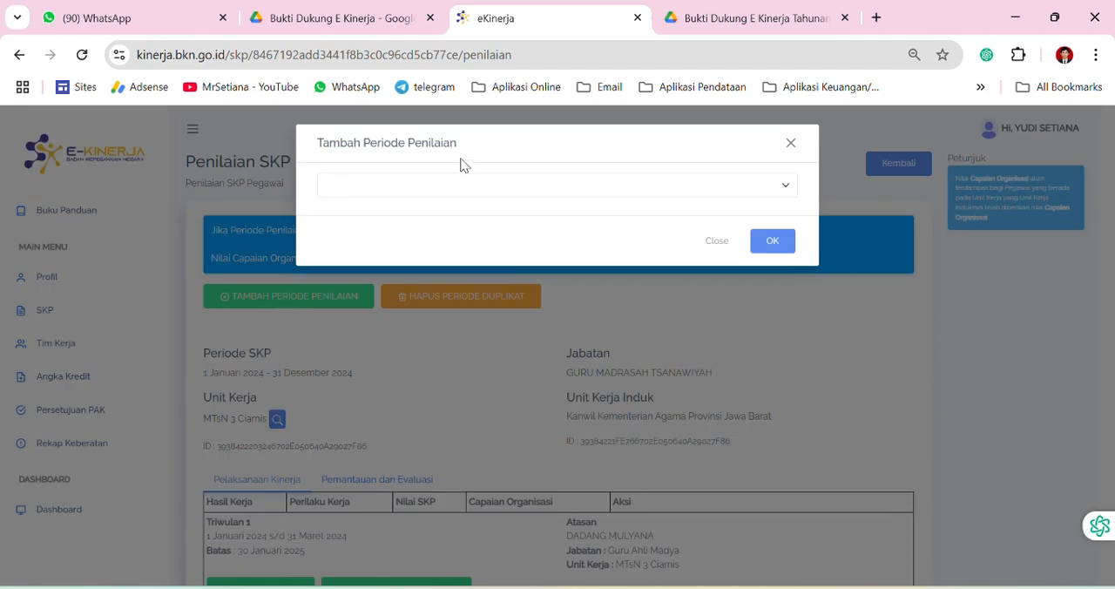
{"action": "left_click", "coordinate": [788, 187]}
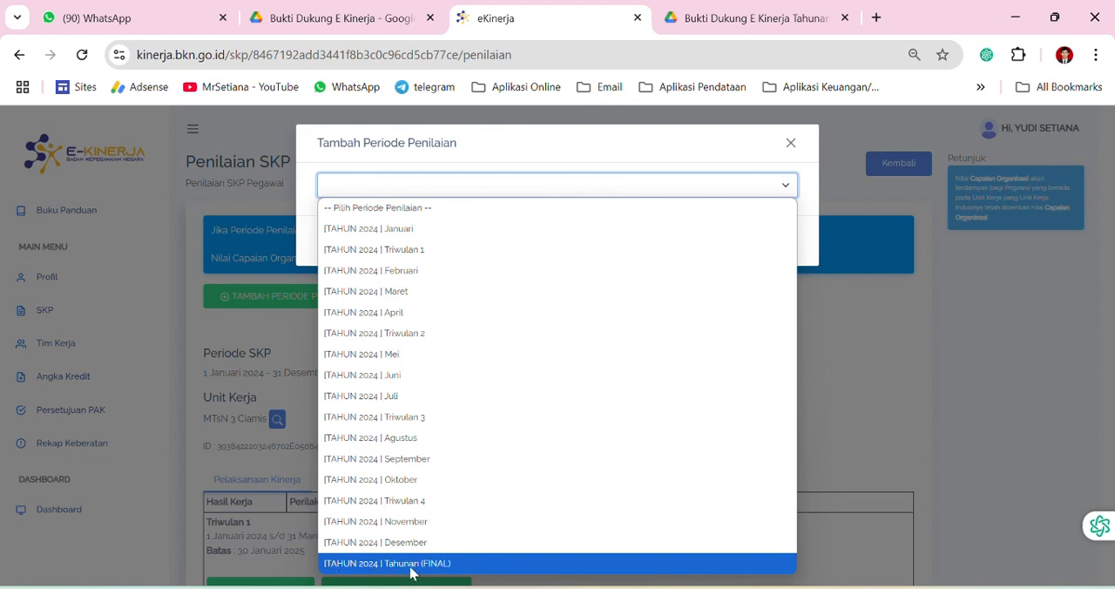
{"action": "left_click", "coordinate": [440, 566]}
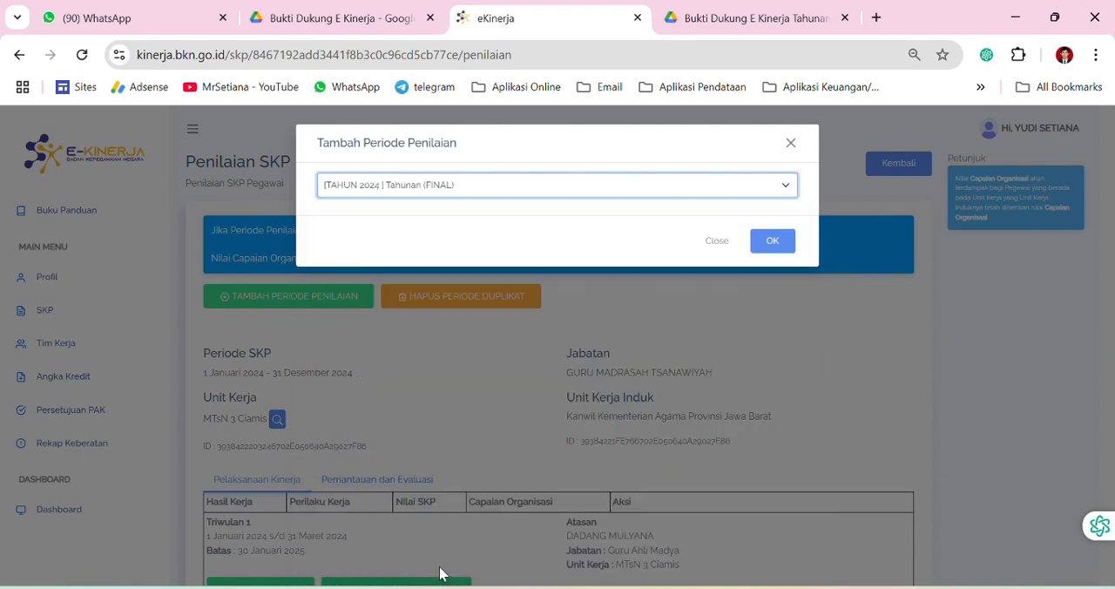
{"action": "left_click", "coordinate": [772, 241]}
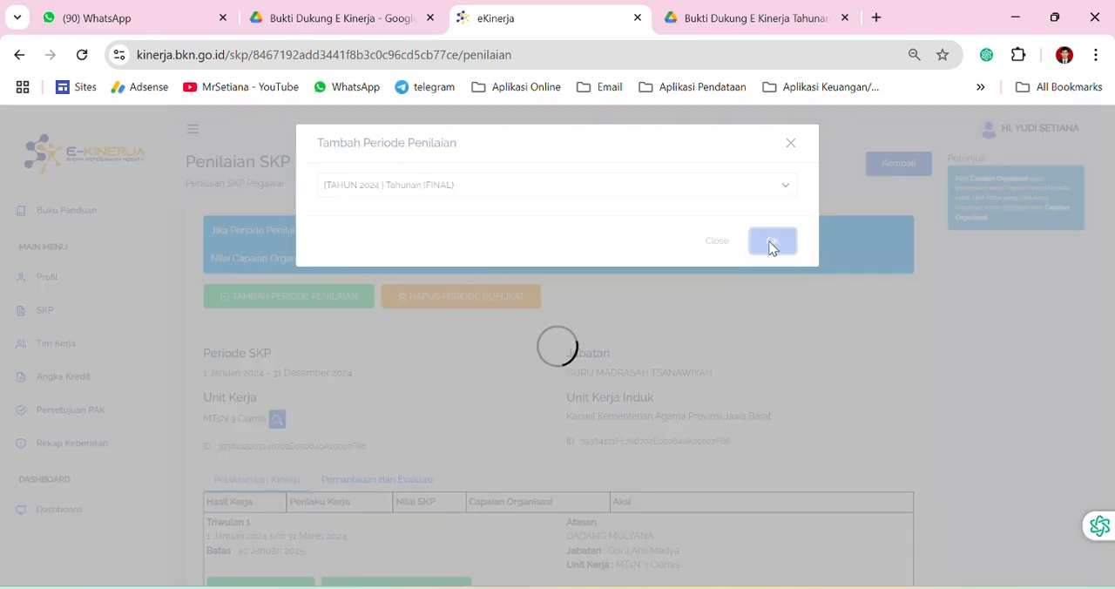
Check the date range and submission deadline (Batas) of the Tahunan final period in the assessment table
{"action": "scroll", "coordinate": [497, 432], "scroll_direction": "down", "scroll_amount": 10}
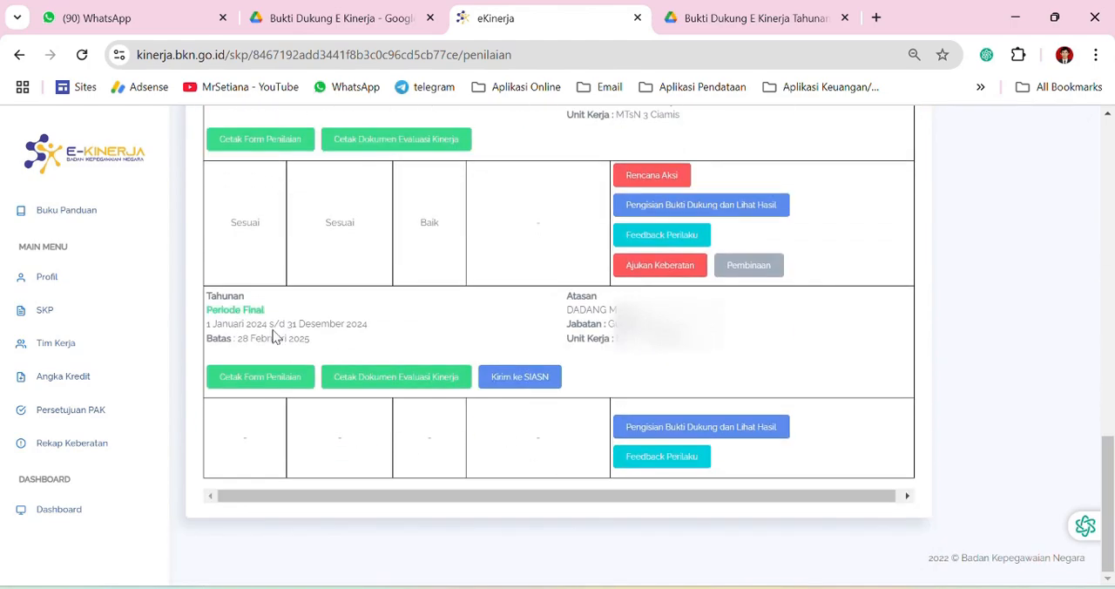
{"action": "scroll", "coordinate": [278, 331], "scroll_direction": "up", "scroll_amount": 2}
{"action": "scroll", "coordinate": [319, 343], "scroll_direction": "down", "scroll_amount": 10}
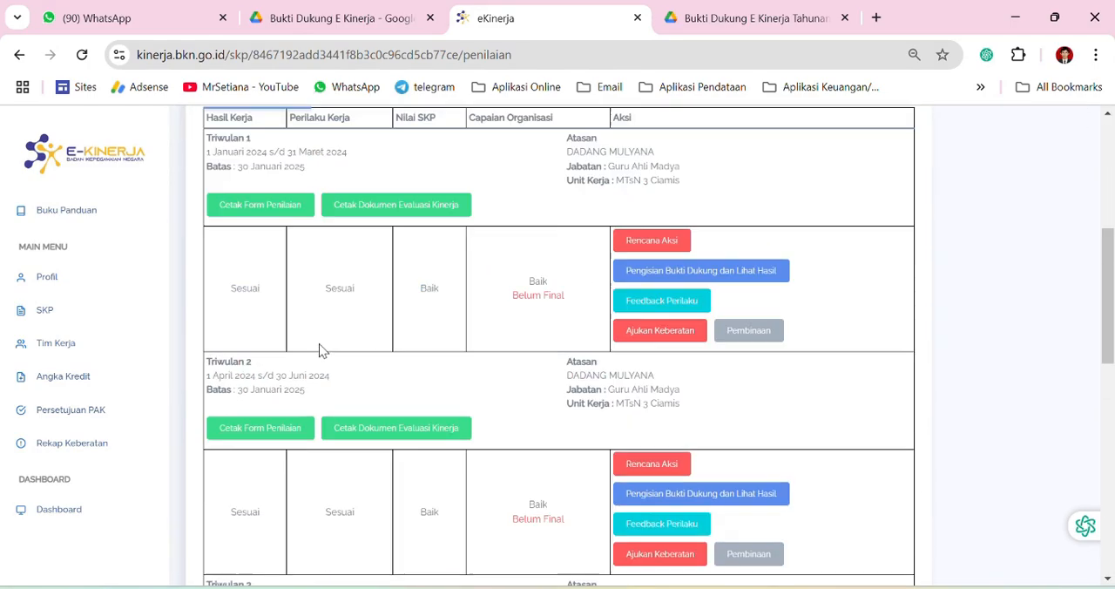
{"action": "scroll", "coordinate": [297, 475], "scroll_direction": "down", "scroll_amount": 1}
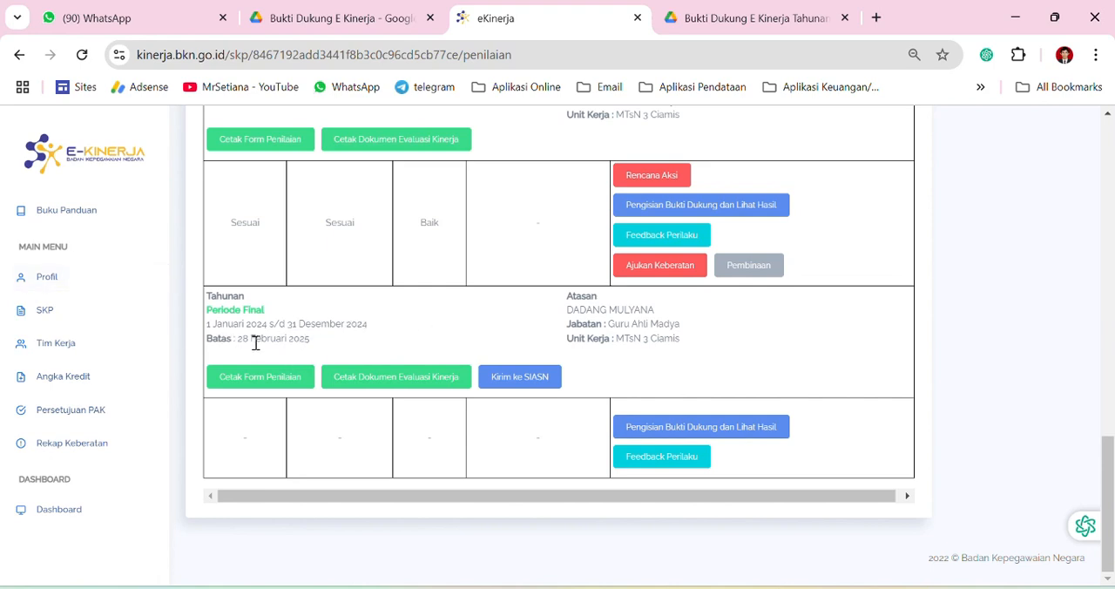
{"action": "left_click_drag", "start_coordinate": [237, 339], "coordinate": [312, 345]}
{"action": "left_click", "coordinate": [267, 318]}
Compare the ratings in the Triwulan 1 to Triwulan 4 rows with the Tahunan final period row
{"action": "scroll", "coordinate": [427, 322], "scroll_direction": "up", "scroll_amount": 2}
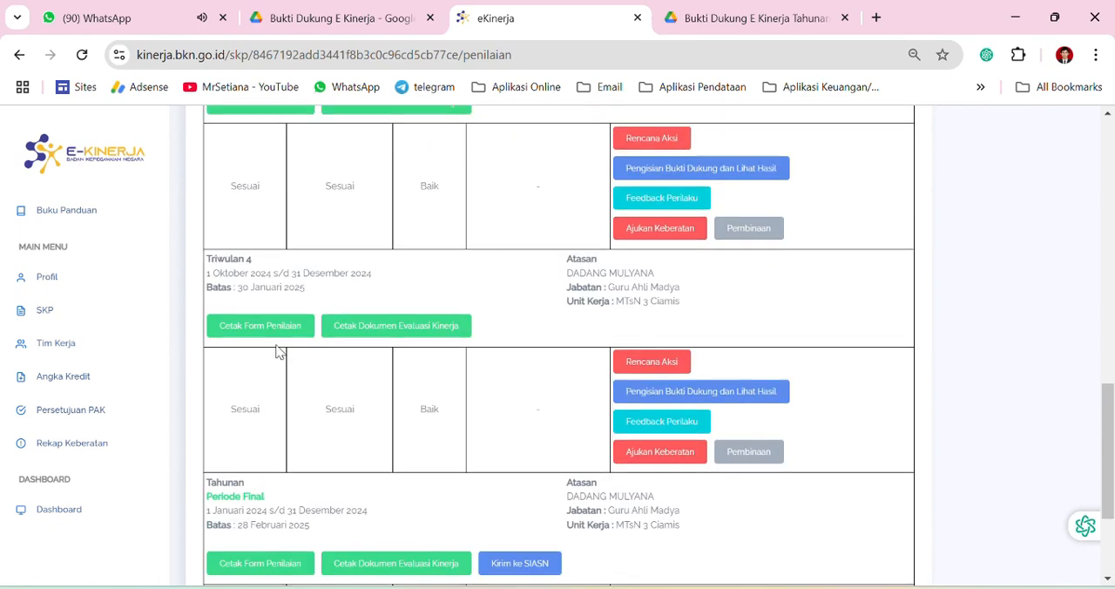
{"action": "scroll", "coordinate": [296, 401], "scroll_direction": "down", "scroll_amount": 3}
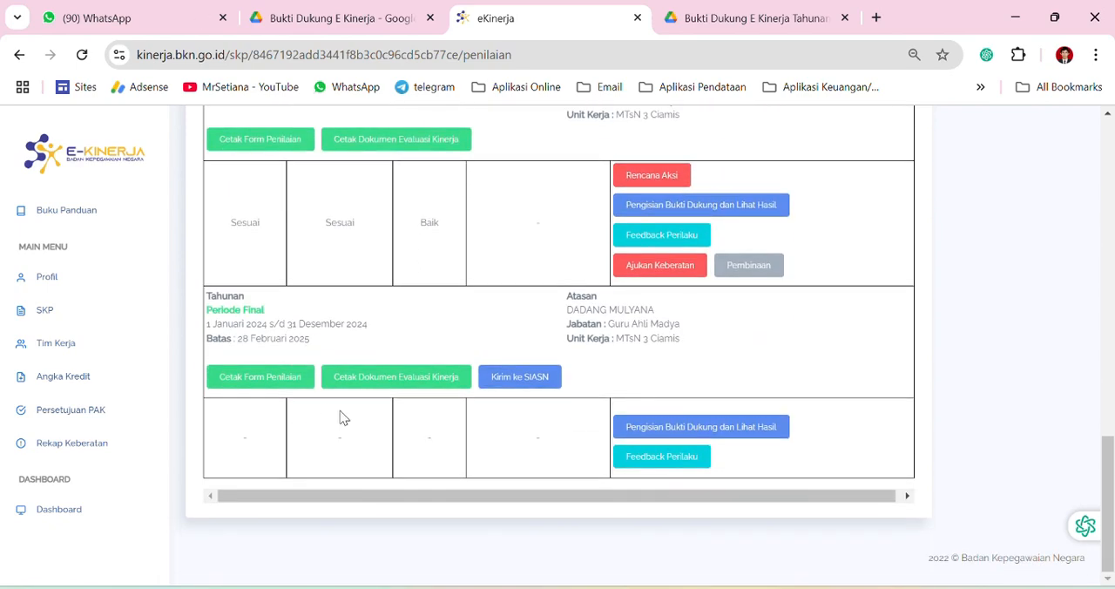
{"action": "scroll", "coordinate": [365, 349], "scroll_direction": "up", "scroll_amount": 2}
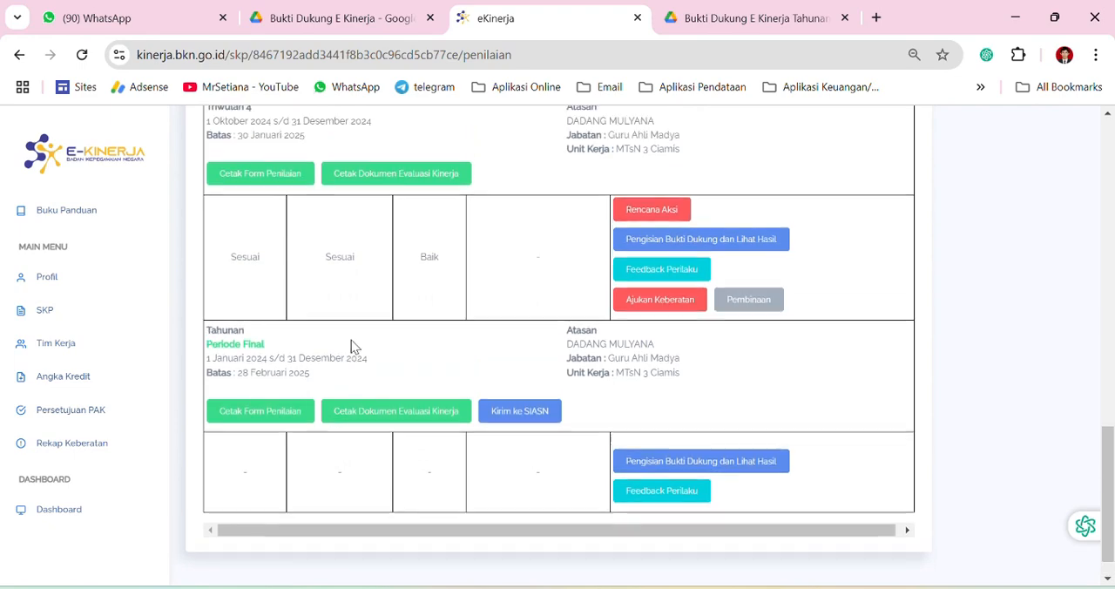
{"action": "scroll", "coordinate": [374, 356], "scroll_direction": "up", "scroll_amount": 7}
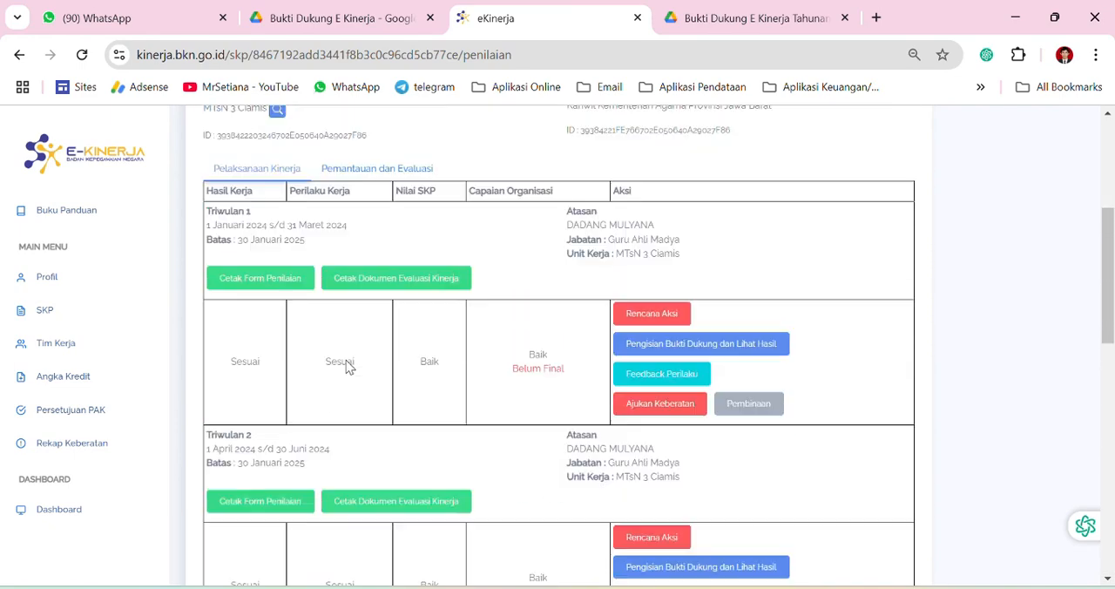
{"action": "scroll", "coordinate": [269, 357], "scroll_direction": "down", "scroll_amount": 3}
{"action": "scroll", "coordinate": [248, 331], "scroll_direction": "down", "scroll_amount": 3}
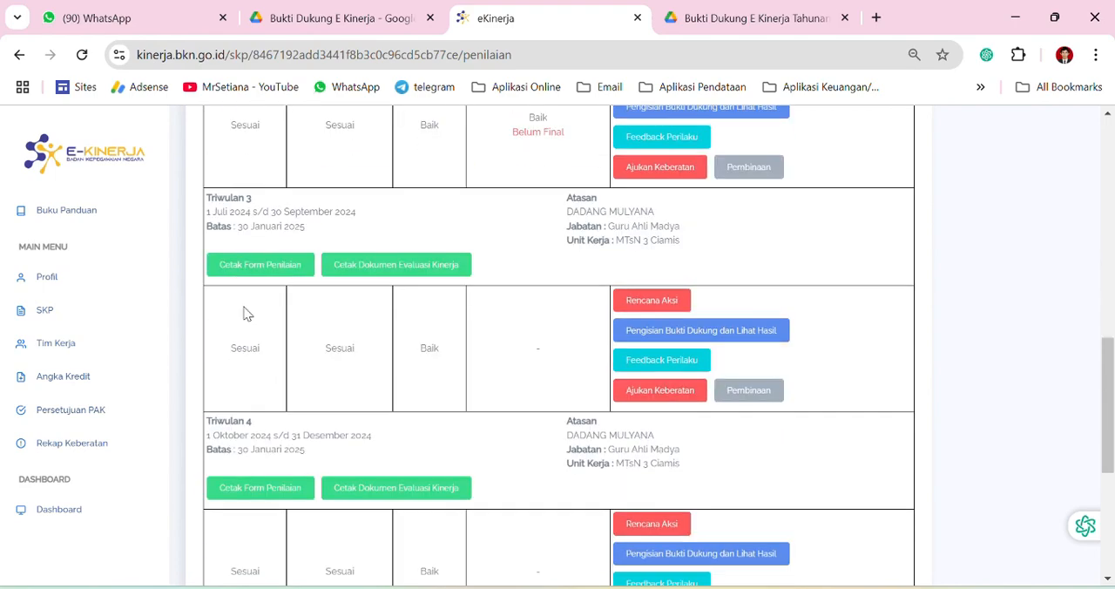
{"action": "scroll", "coordinate": [343, 329], "scroll_direction": "up", "scroll_amount": 3}
{"action": "scroll", "coordinate": [286, 281], "scroll_direction": "up", "scroll_amount": 3}
{"action": "scroll", "coordinate": [269, 313], "scroll_direction": "down", "scroll_amount": 4}
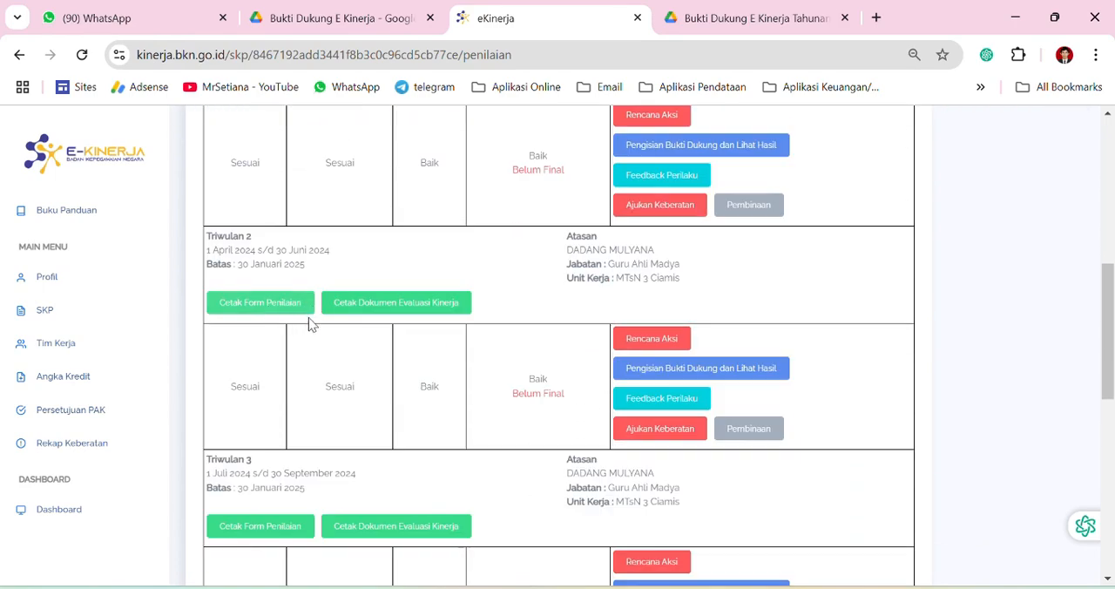
{"action": "scroll", "coordinate": [310, 321], "scroll_direction": "up", "scroll_amount": 5}
{"action": "scroll", "coordinate": [261, 361], "scroll_direction": "down", "scroll_amount": 9}
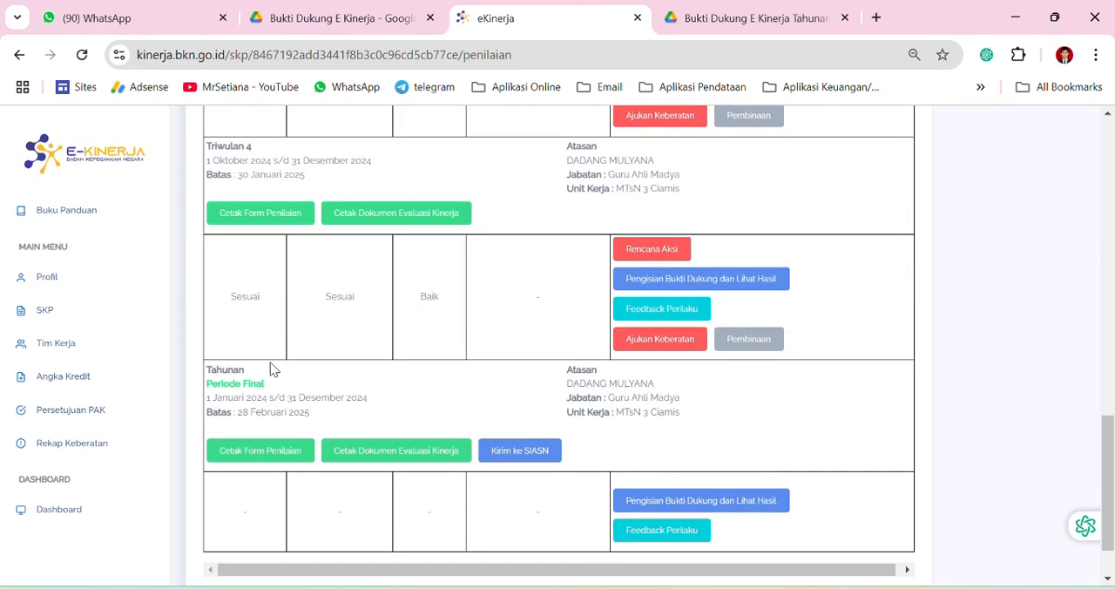
{"action": "scroll", "coordinate": [270, 369], "scroll_direction": "down", "scroll_amount": 1}
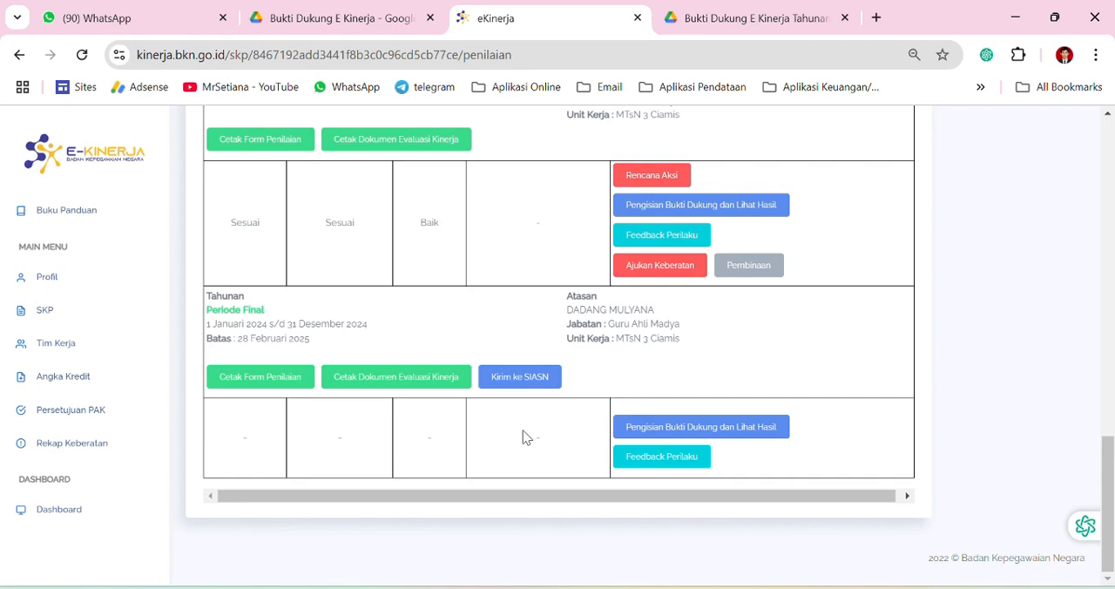
Open the supporting-evidence page of the Tahunan period and examine its Hasil Kerja and Perilaku Kerja tables
{"action": "left_click", "coordinate": [745, 427]}
{"action": "scroll", "coordinate": [523, 418], "scroll_direction": "down", "scroll_amount": 10}
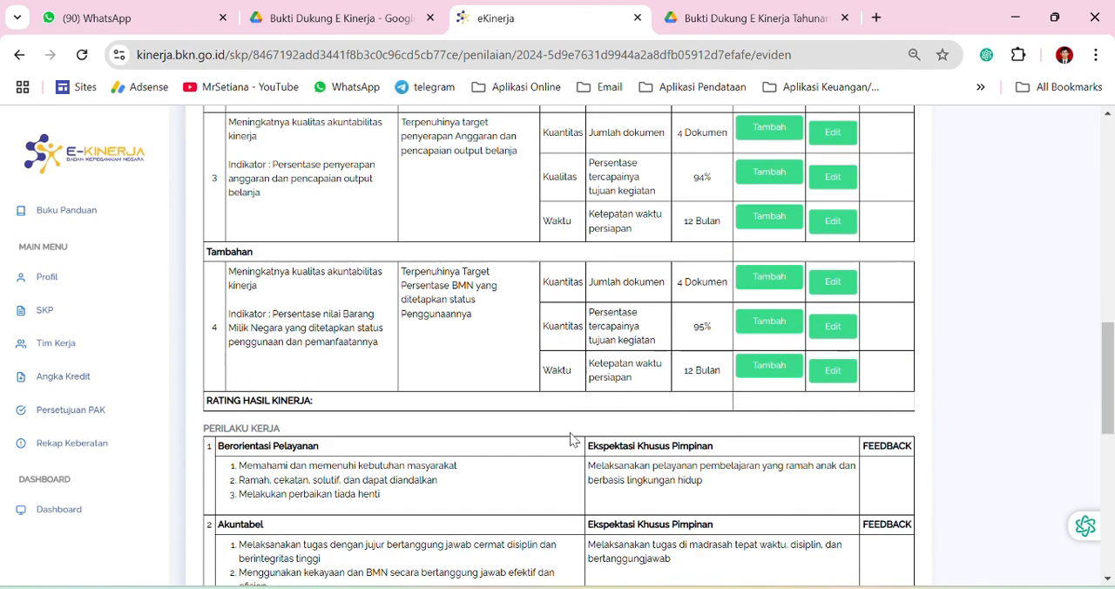
{"action": "scroll", "coordinate": [575, 431], "scroll_direction": "up", "scroll_amount": 3}
{"action": "scroll", "coordinate": [576, 427], "scroll_direction": "down", "scroll_amount": 6}
{"action": "scroll", "coordinate": [577, 428], "scroll_direction": "up", "scroll_amount": 8}
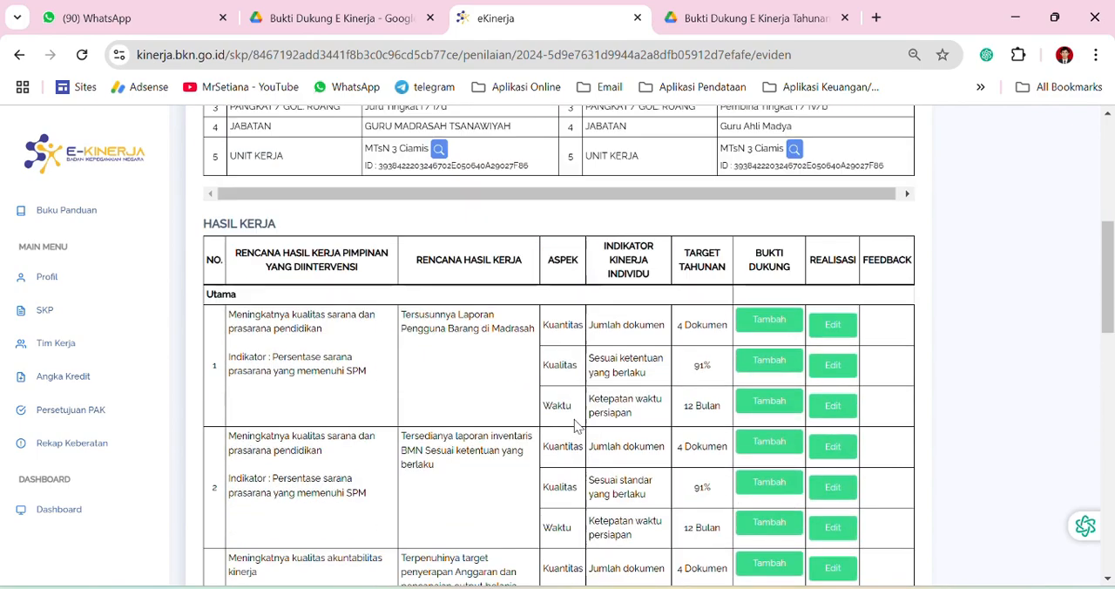
{"action": "scroll", "coordinate": [575, 427], "scroll_direction": "up", "scroll_amount": 4}
{"action": "scroll", "coordinate": [575, 427], "scroll_direction": "down", "scroll_amount": 2}
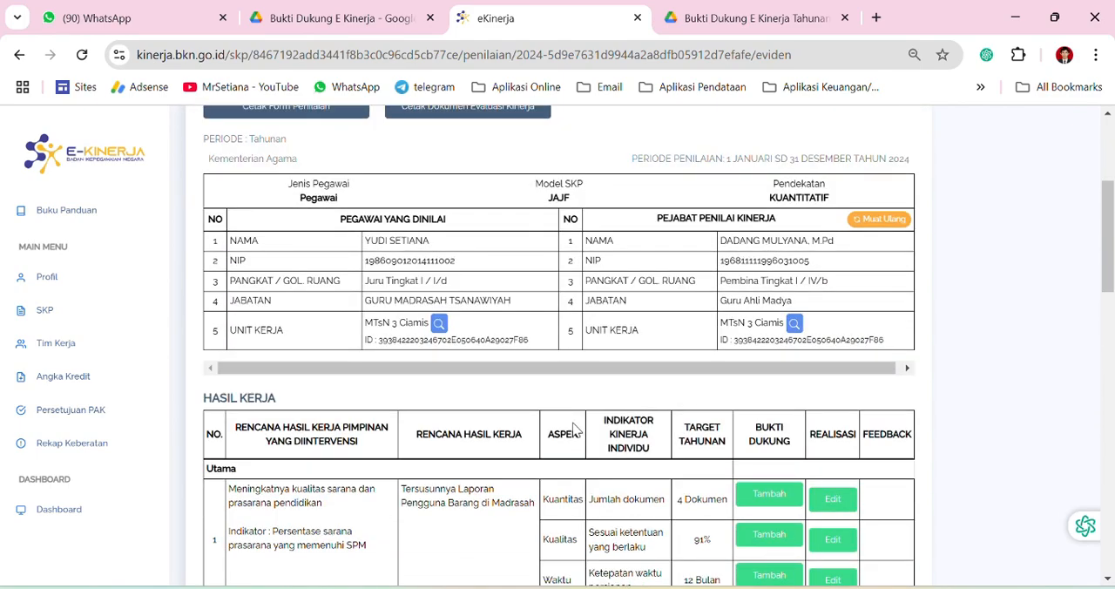
{"action": "scroll", "coordinate": [574, 431], "scroll_direction": "down", "scroll_amount": 3}
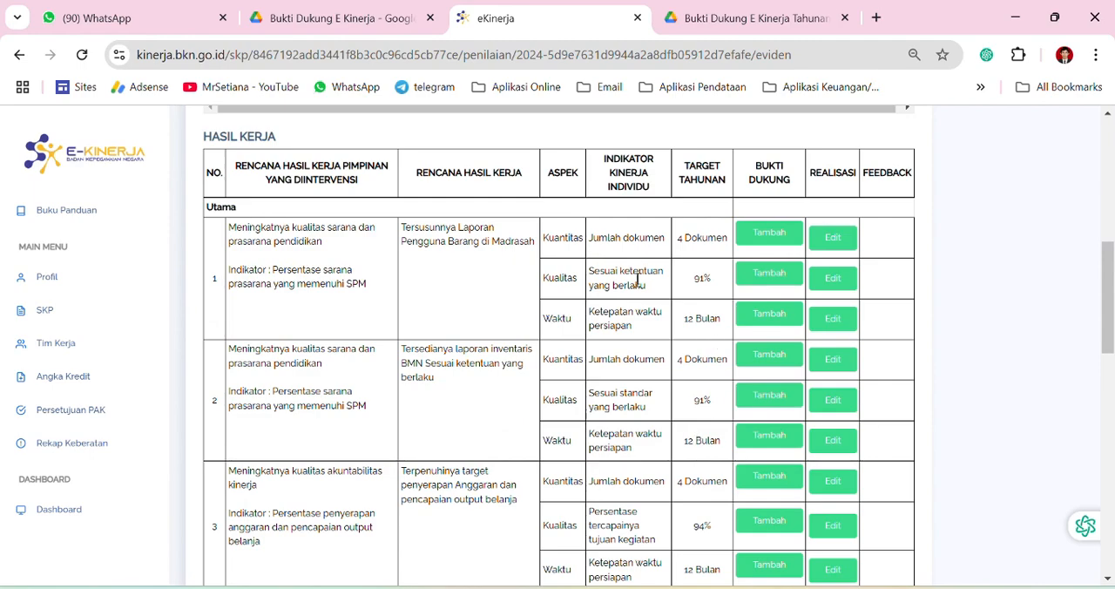
{"action": "scroll", "coordinate": [747, 263], "scroll_direction": "up", "scroll_amount": 3}
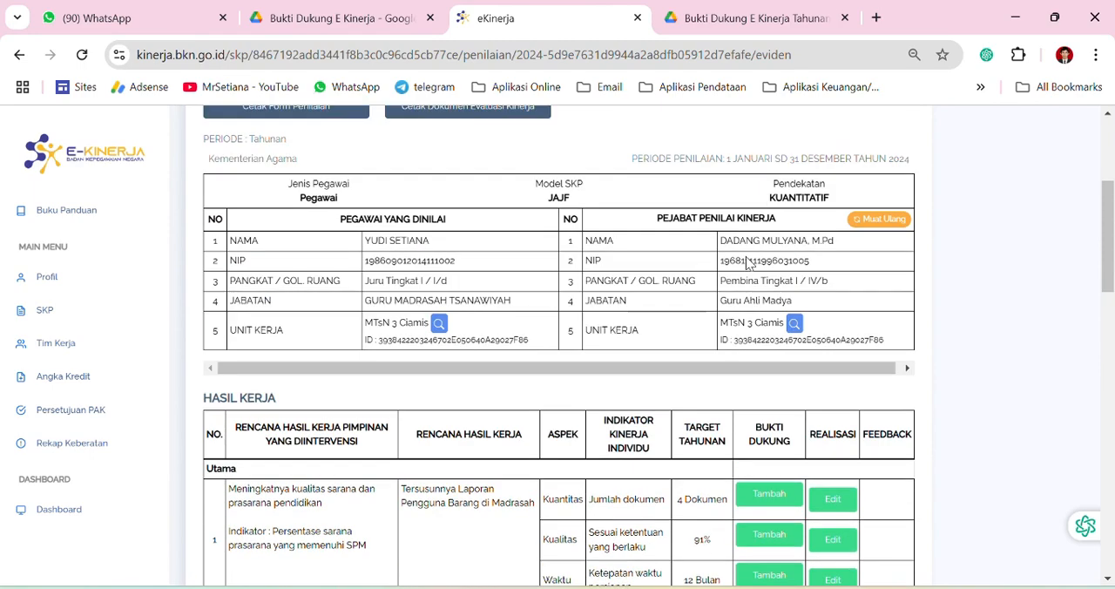
Return to the assessment list, open the Rencana Aksi page of Triwulan 4, and examine its action plans and targets
{"action": "scroll", "coordinate": [748, 263], "scroll_direction": "up", "scroll_amount": 3}
{"action": "left_click", "coordinate": [888, 162]}
{"action": "scroll", "coordinate": [615, 411], "scroll_direction": "down", "scroll_amount": 4}
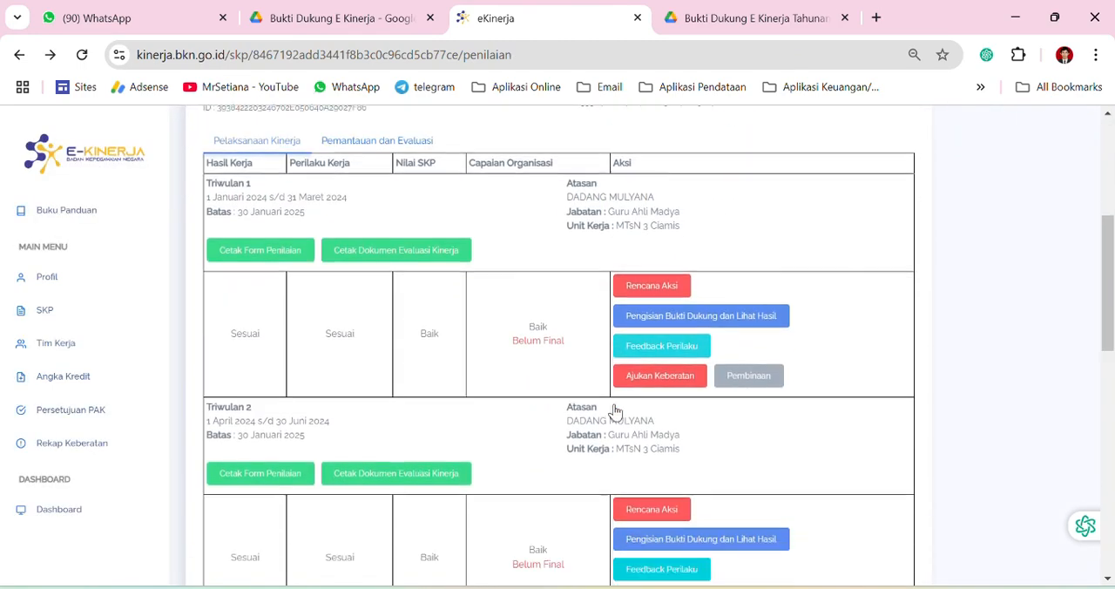
{"action": "scroll", "coordinate": [615, 411], "scroll_direction": "down", "scroll_amount": 9}
{"action": "scroll", "coordinate": [680, 389], "scroll_direction": "up", "scroll_amount": 2}
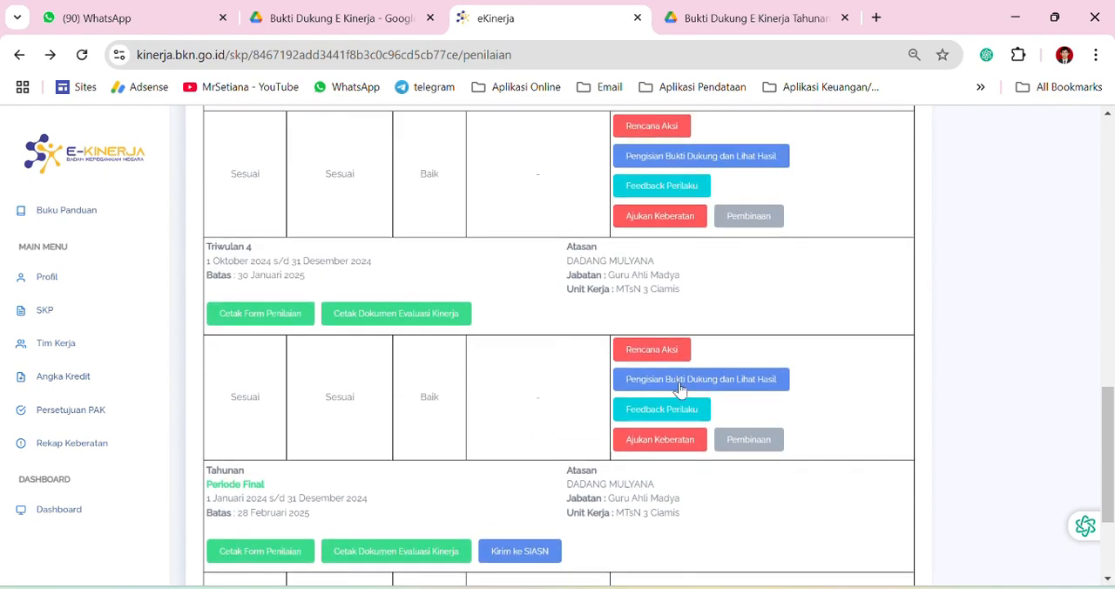
{"action": "left_click", "coordinate": [665, 354]}
{"action": "scroll", "coordinate": [688, 414], "scroll_direction": "down", "scroll_amount": 5}
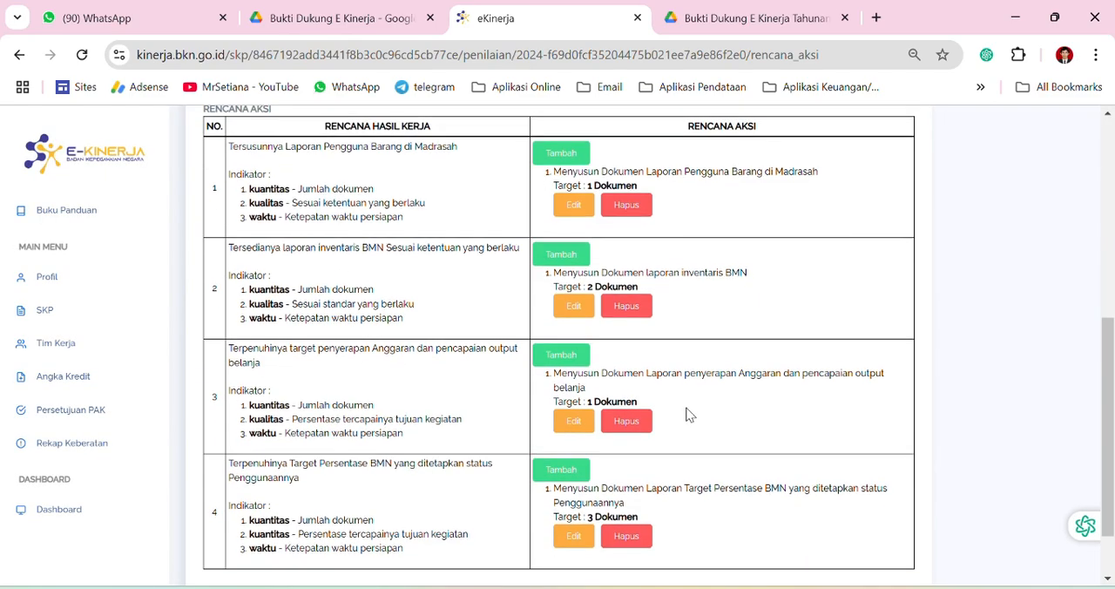
{"action": "scroll", "coordinate": [687, 414], "scroll_direction": "down", "scroll_amount": 2}
{"action": "scroll", "coordinate": [687, 403], "scroll_direction": "up", "scroll_amount": 2}
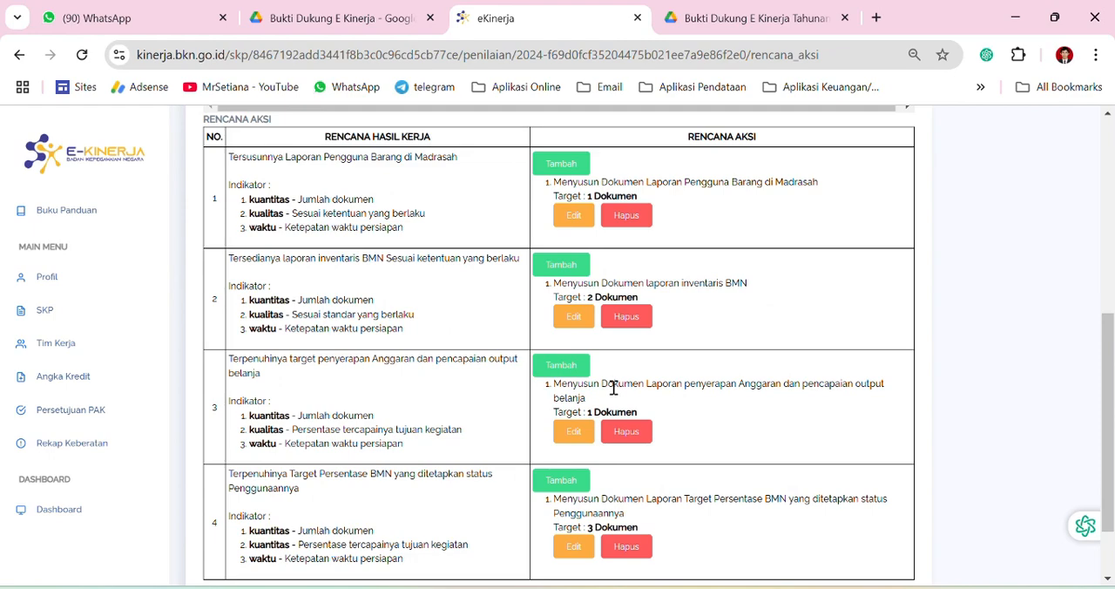
{"action": "scroll", "coordinate": [613, 387], "scroll_direction": "up", "scroll_amount": 5}
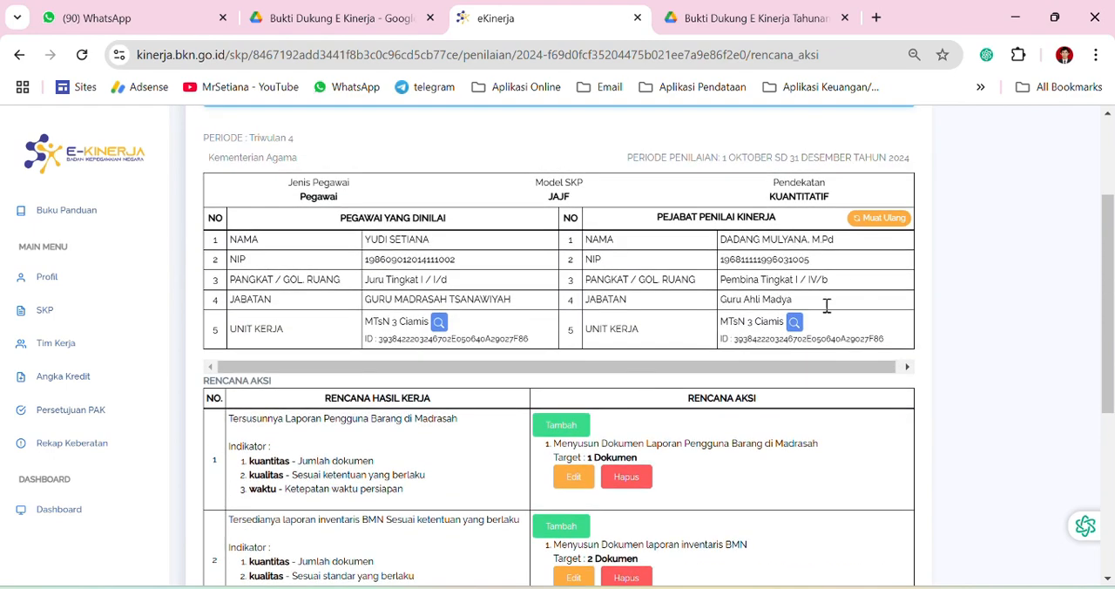
Return to the assessment list and review the period rows from Triwulan 1 through the Tahunan final period
{"action": "left_click", "coordinate": [903, 155]}
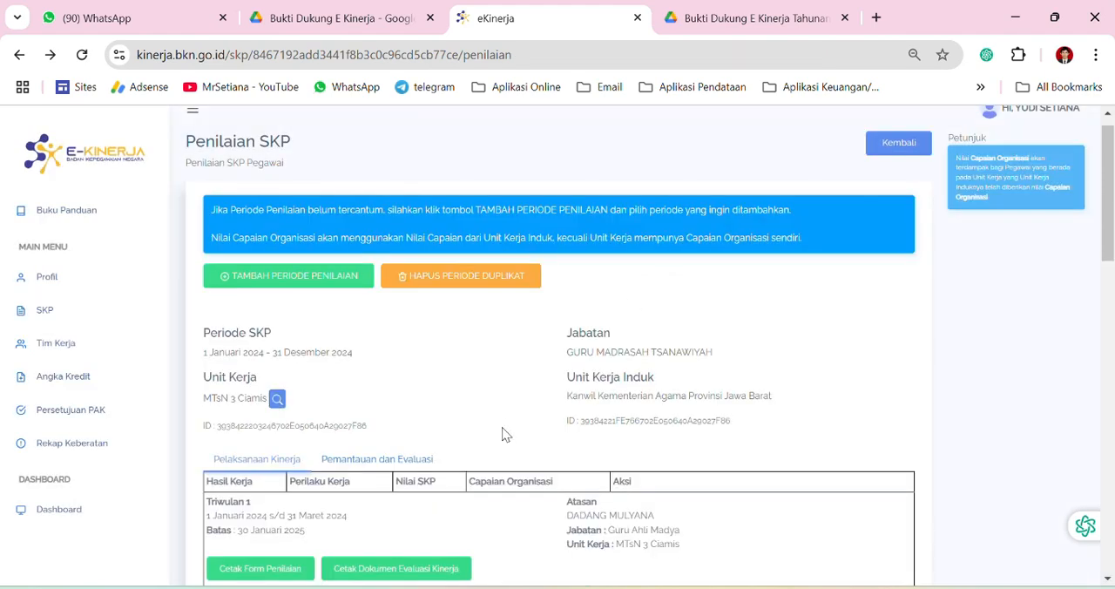
{"action": "scroll", "coordinate": [560, 448], "scroll_direction": "down", "scroll_amount": 10}
{"action": "scroll", "coordinate": [599, 468], "scroll_direction": "down", "scroll_amount": 3}
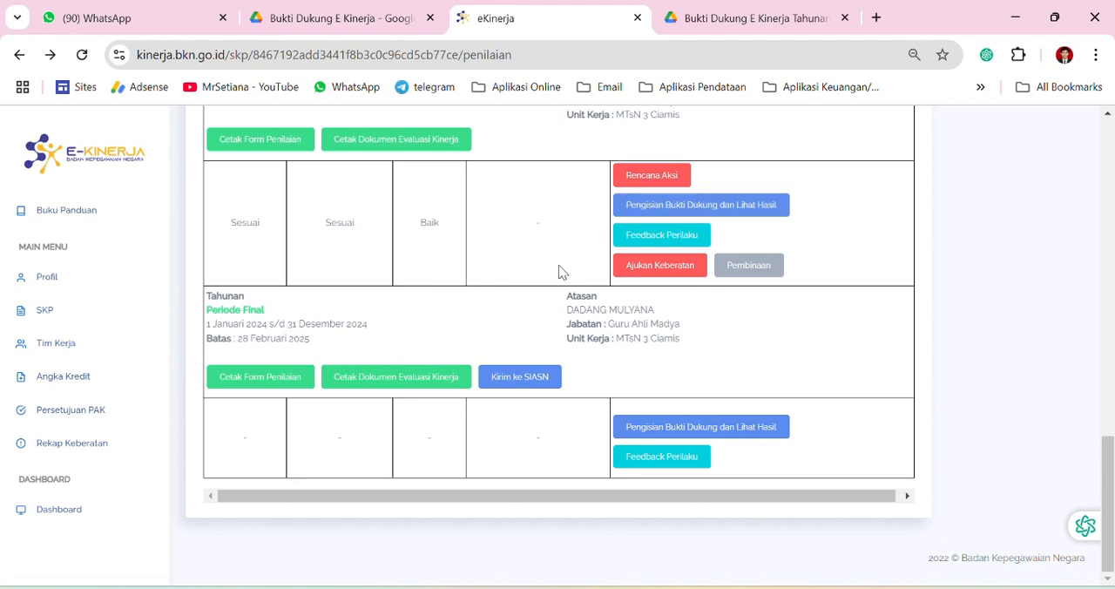
{"action": "scroll", "coordinate": [485, 275], "scroll_direction": "up", "scroll_amount": 10}
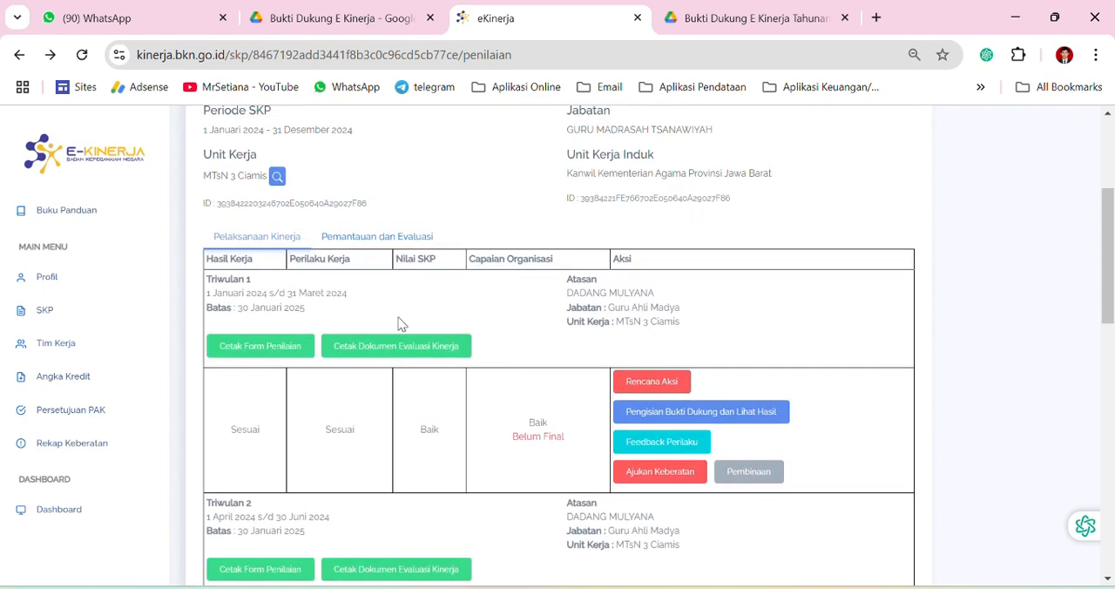
{"action": "scroll", "coordinate": [398, 323], "scroll_direction": "up", "scroll_amount": 2}
{"action": "scroll", "coordinate": [323, 391], "scroll_direction": "down", "scroll_amount": 5}
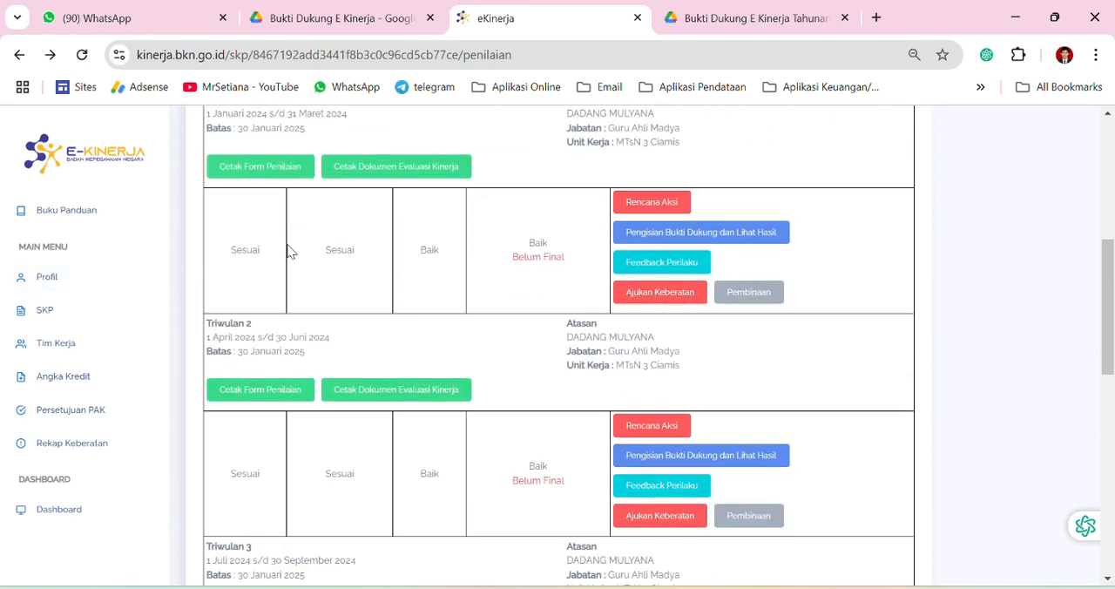
{"action": "scroll", "coordinate": [253, 205], "scroll_direction": "down", "scroll_amount": 8}
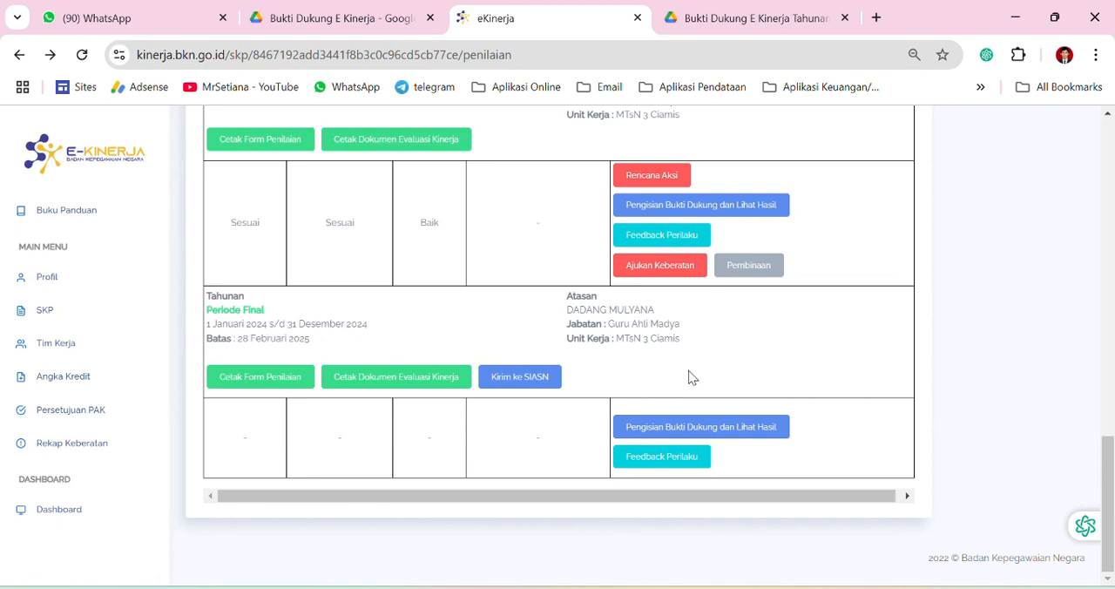
Open the supporting-evidence page of the Tahunan final period at its Hasil Kerja table
{"action": "left_click", "coordinate": [662, 429]}
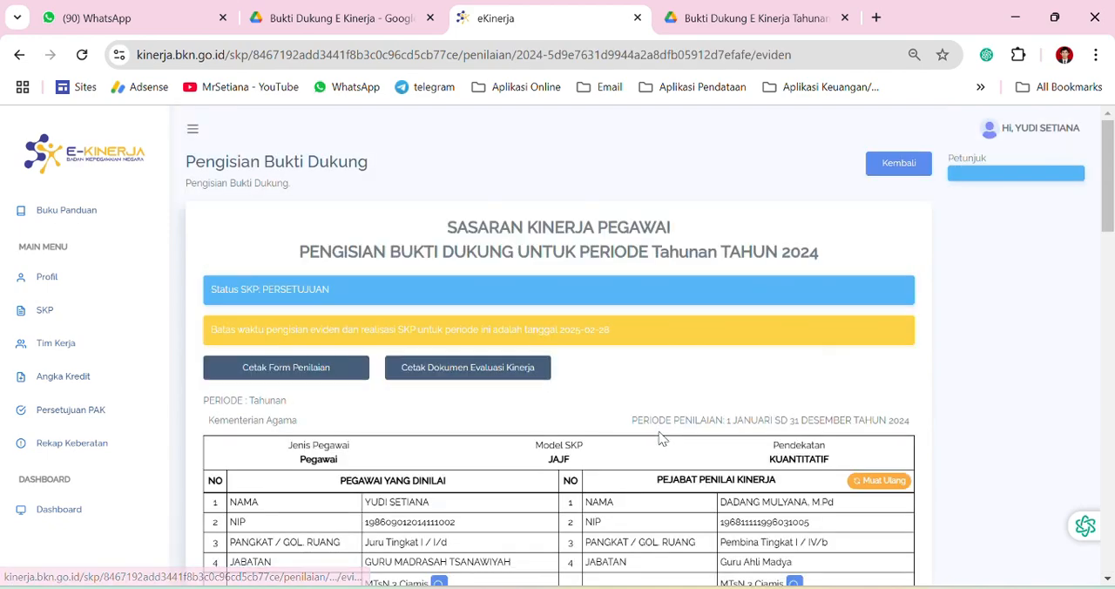
{"action": "scroll", "coordinate": [546, 382], "scroll_direction": "down", "scroll_amount": 5}
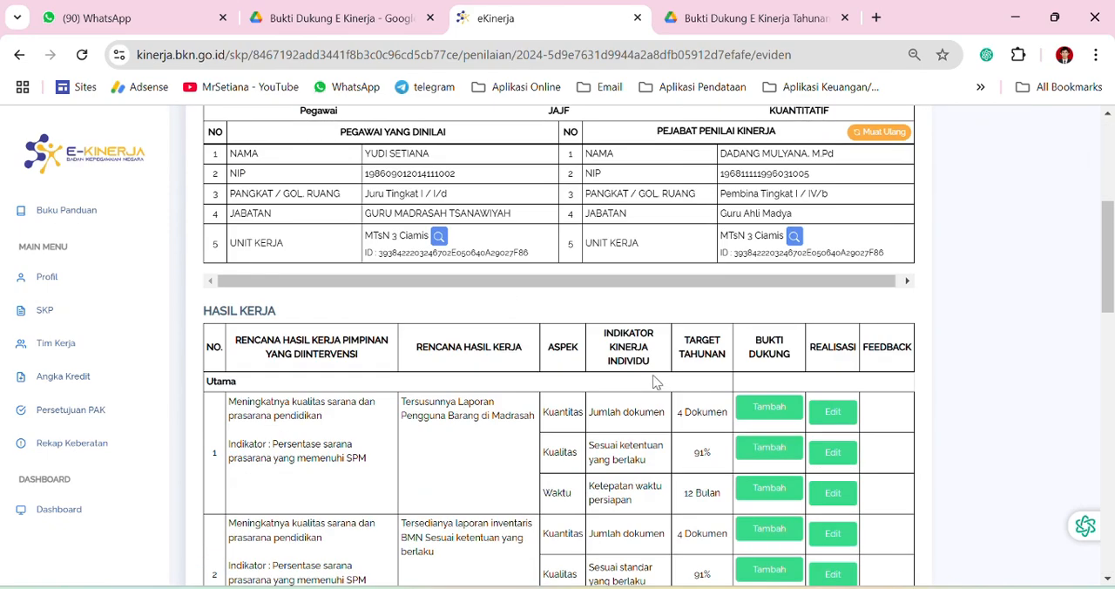
{"action": "scroll", "coordinate": [656, 382], "scroll_direction": "down", "scroll_amount": 1}
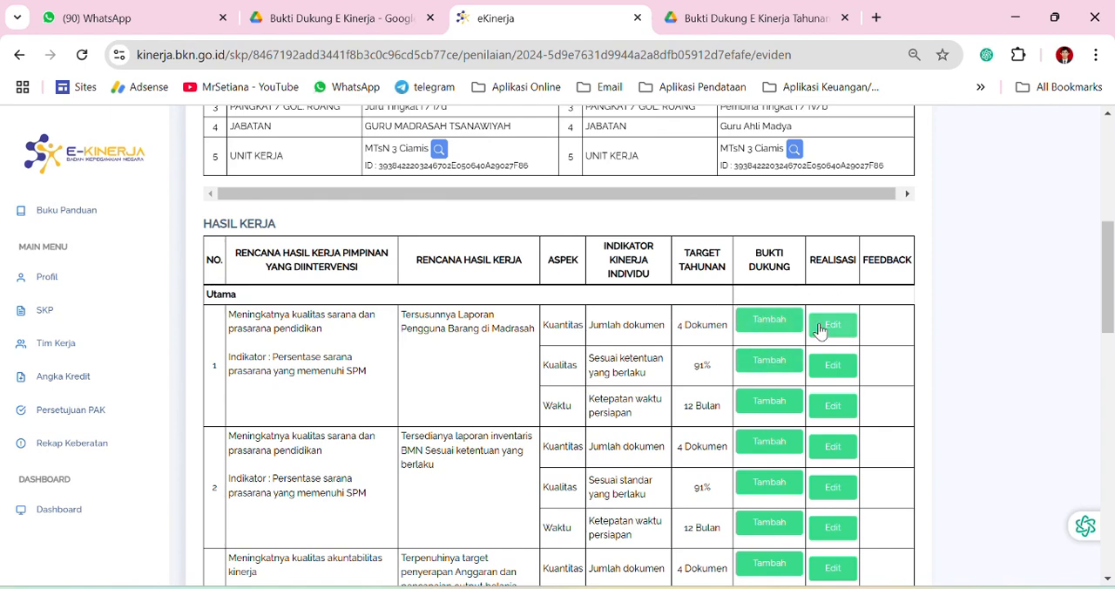
{"action": "left_click", "coordinate": [773, 324]}
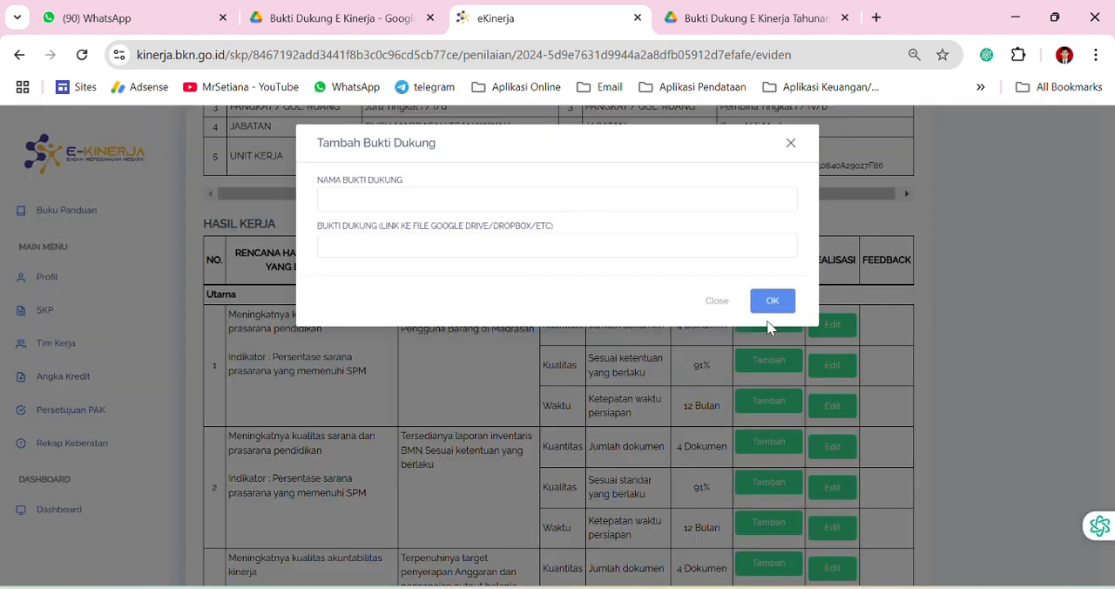
{"action": "left_click", "coordinate": [344, 200]}
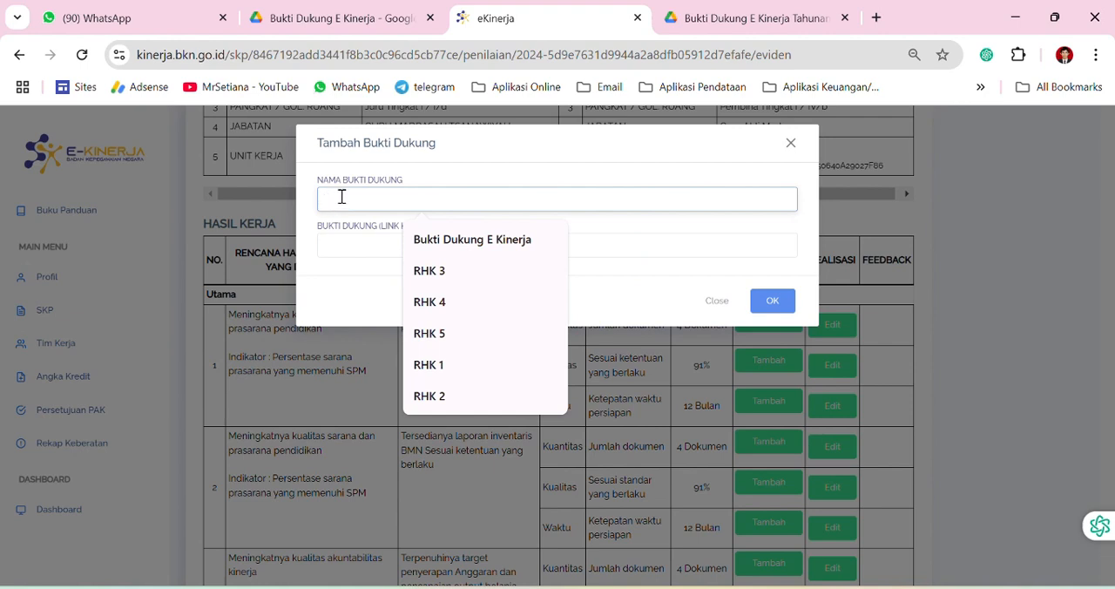
{"action": "left_click", "coordinate": [766, 21]}
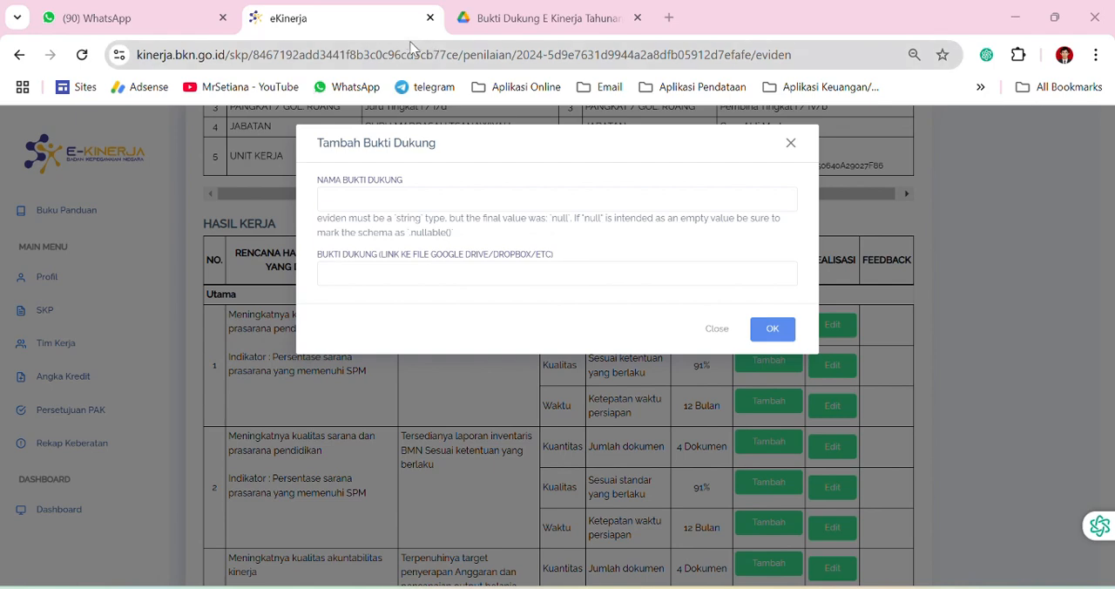
{"action": "left_click", "coordinate": [449, 201]}
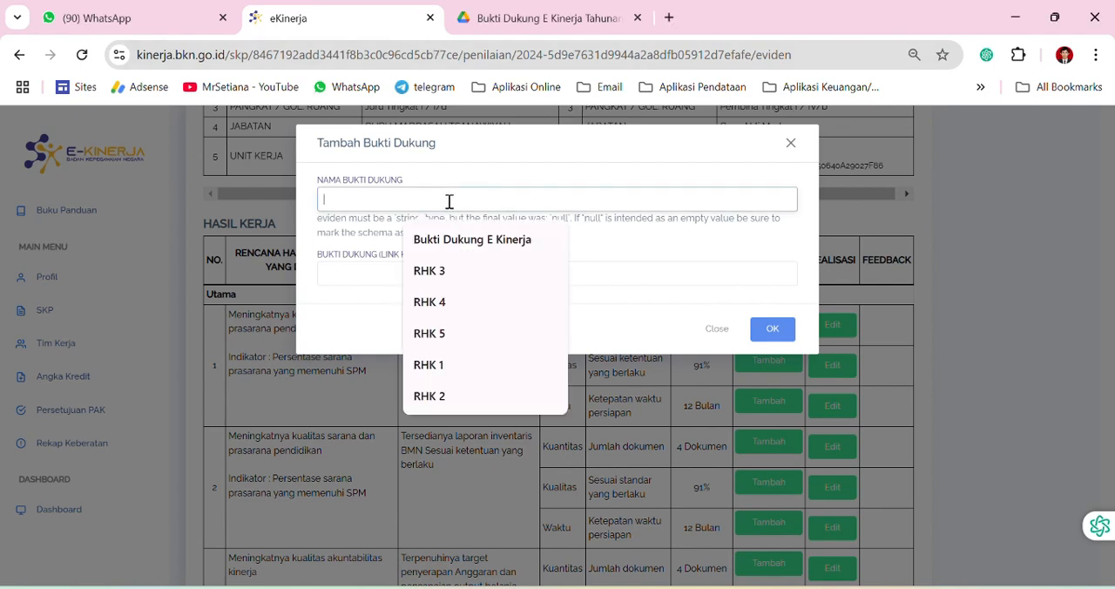
Switch to Google Drive, examine the PDF reports in the RHK 1 folder, and return to the parent evidence folder
{"action": "key", "text": "ctrl+Tab"}
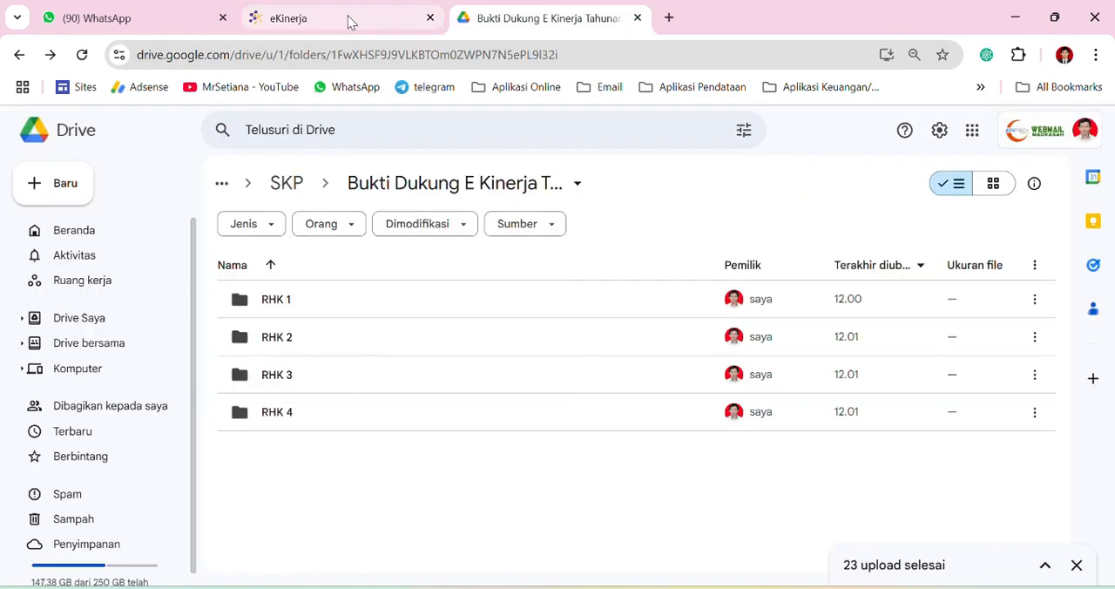
{"action": "double_click", "coordinate": [305, 317]}
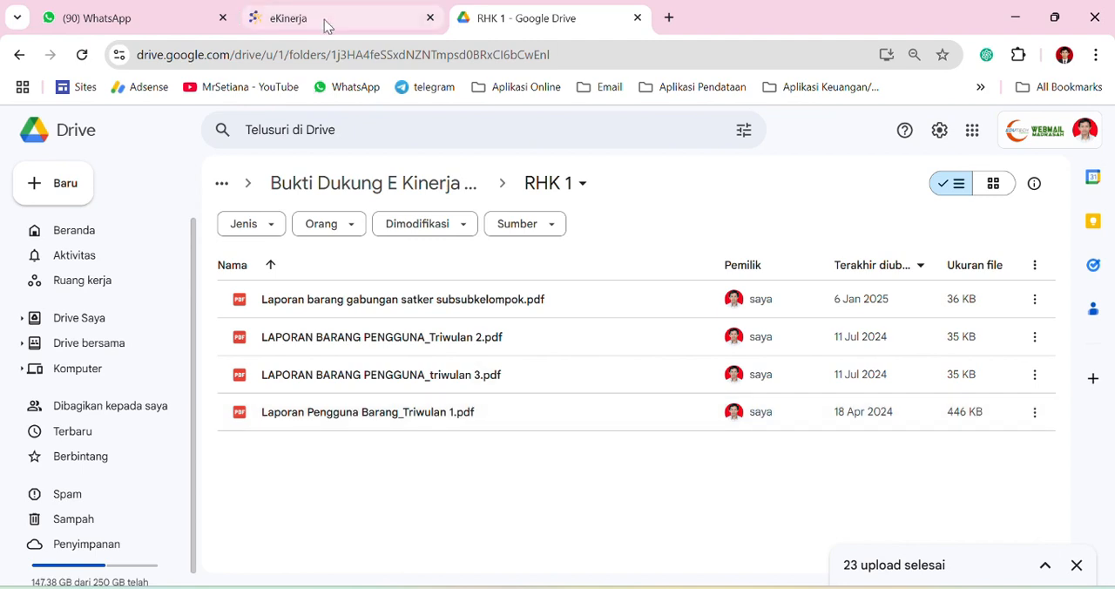
{"action": "mouse_move", "coordinate": [324, 20]}
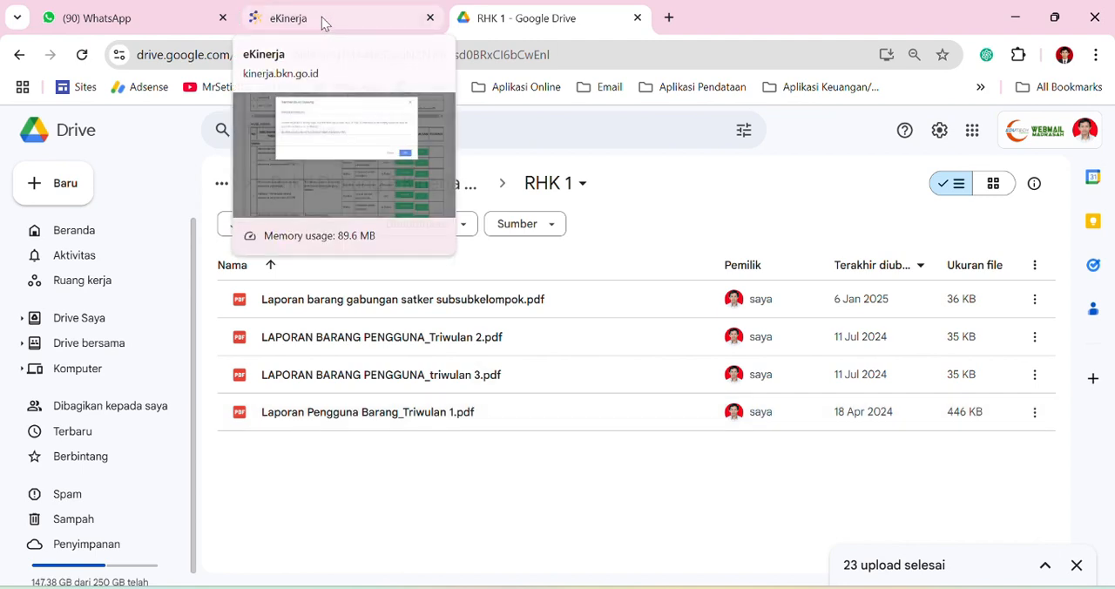
{"action": "left_click", "coordinate": [322, 17]}
{"action": "key", "text": "ctrl+Tab"}
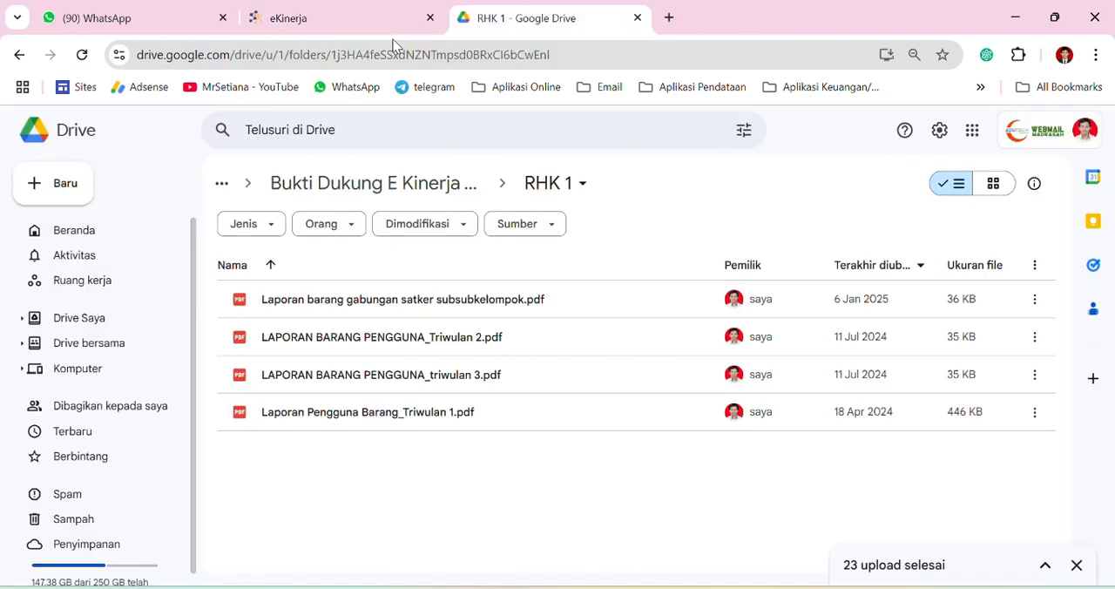
{"action": "left_click", "coordinate": [418, 197]}
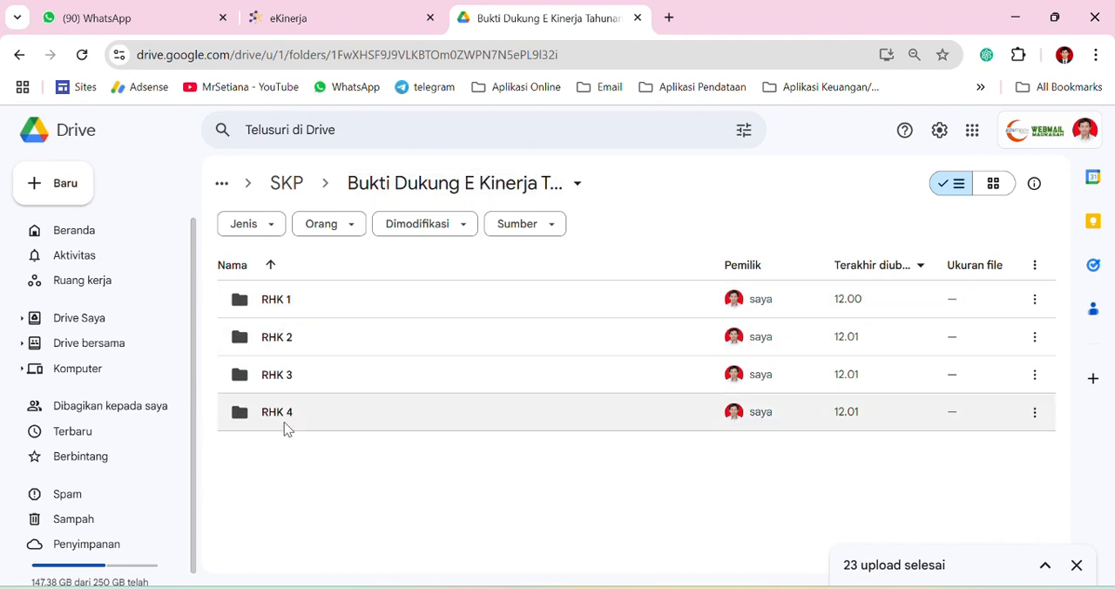
Back in e-Kinerja, dismiss the evidence form and review work results 1 to 4 in the Hasil Kerja table
{"action": "left_click", "coordinate": [298, 11]}
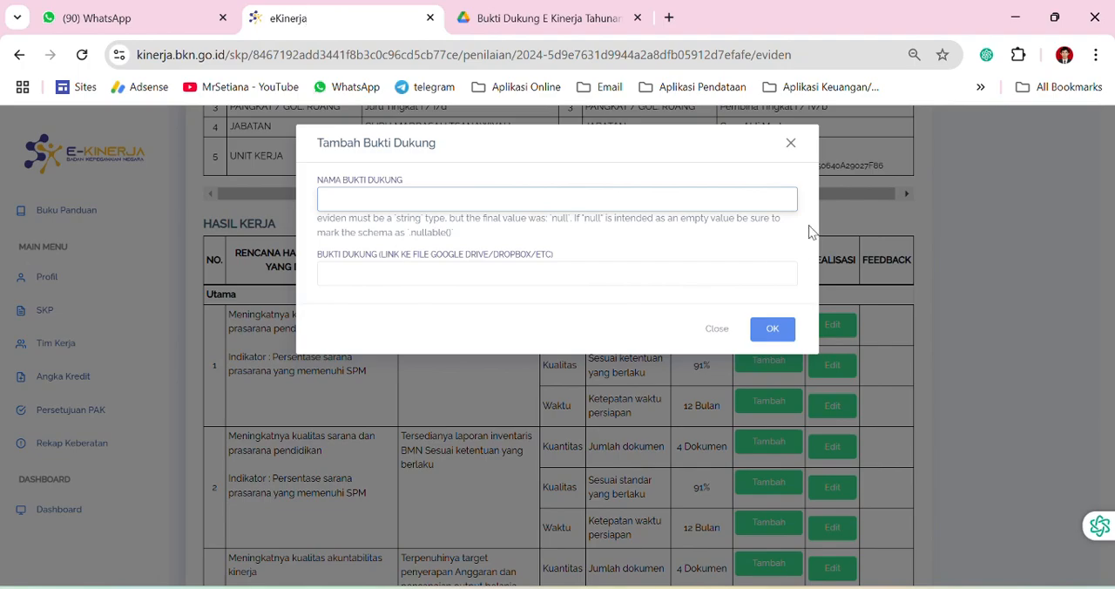
{"action": "left_click", "coordinate": [791, 143]}
{"action": "scroll", "coordinate": [525, 370], "scroll_direction": "down", "scroll_amount": 10}
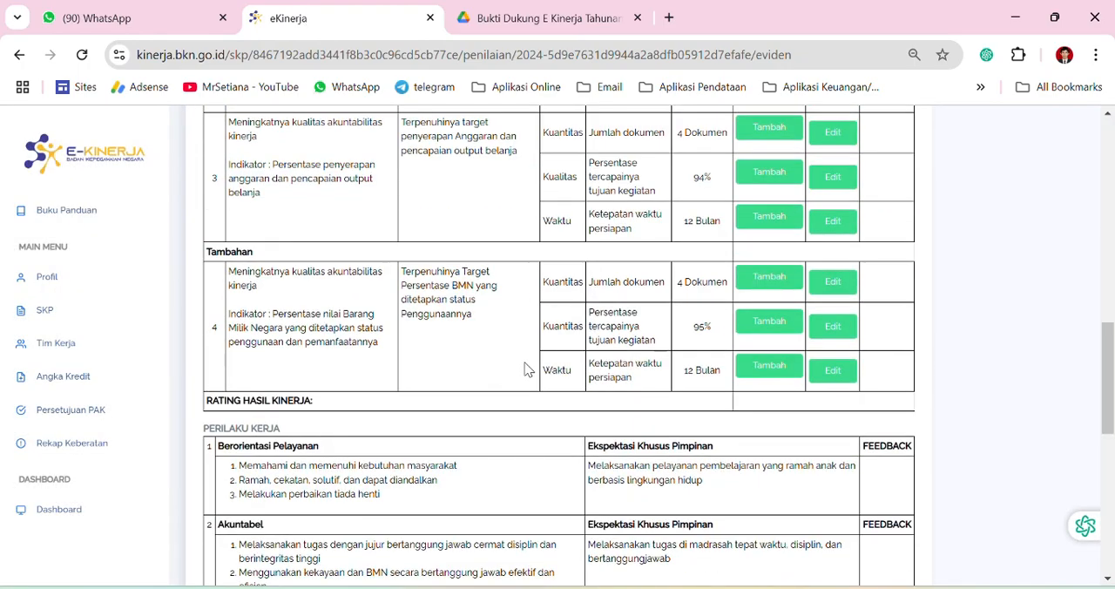
{"action": "scroll", "coordinate": [529, 365], "scroll_direction": "down", "scroll_amount": 3}
{"action": "scroll", "coordinate": [529, 366], "scroll_direction": "up", "scroll_amount": 8}
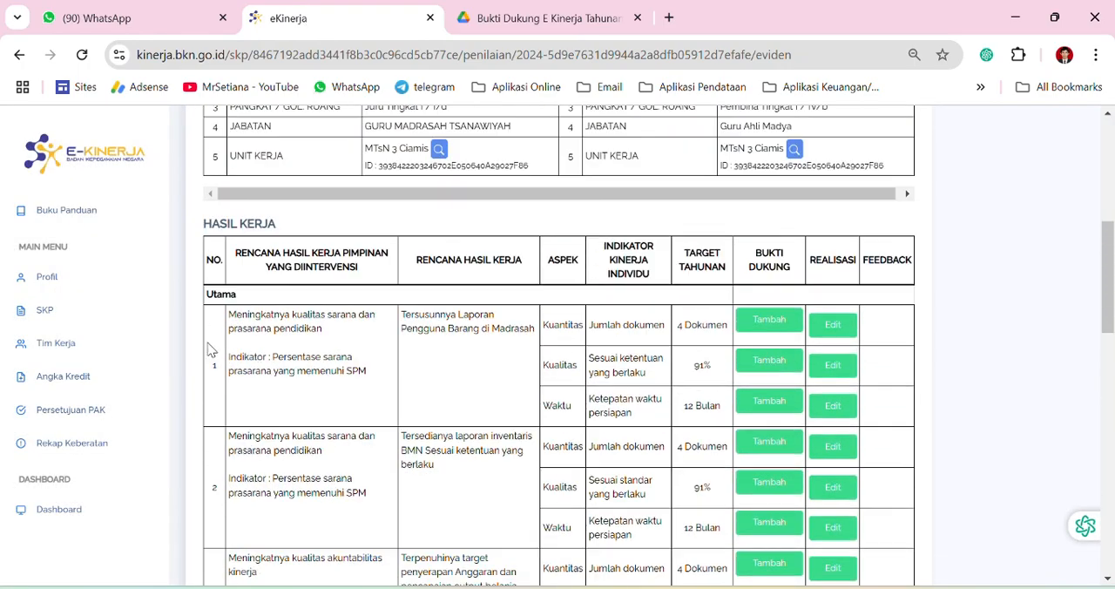
{"action": "scroll", "coordinate": [209, 349], "scroll_direction": "down", "scroll_amount": 7}
{"action": "scroll", "coordinate": [226, 349], "scroll_direction": "up", "scroll_amount": 7}
{"action": "scroll", "coordinate": [257, 357], "scroll_direction": "down", "scroll_amount": 2}
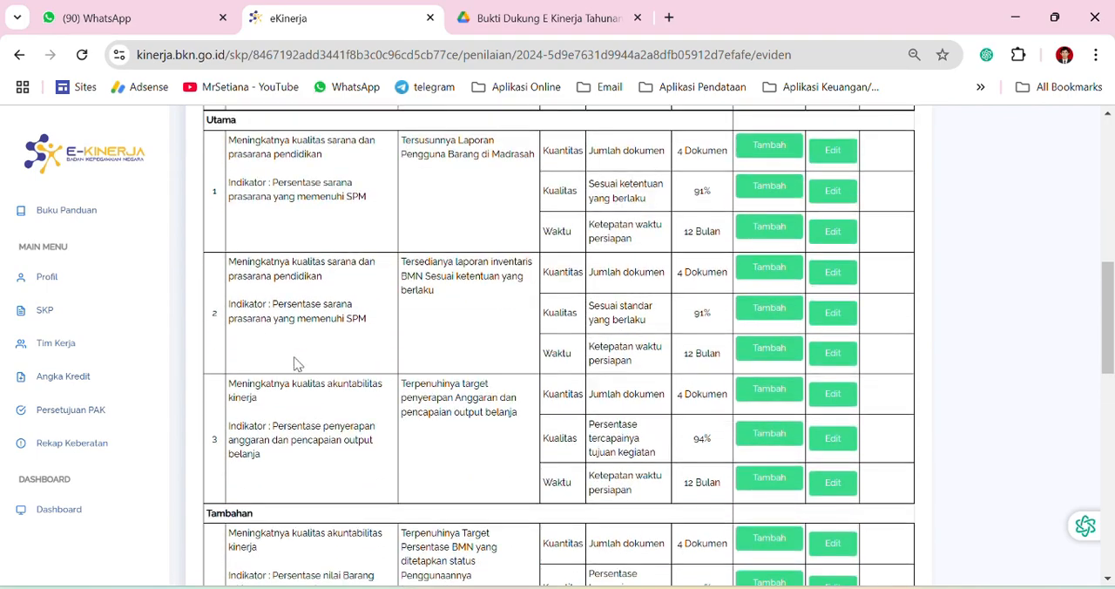
{"action": "scroll", "coordinate": [293, 366], "scroll_direction": "up", "scroll_amount": 1}
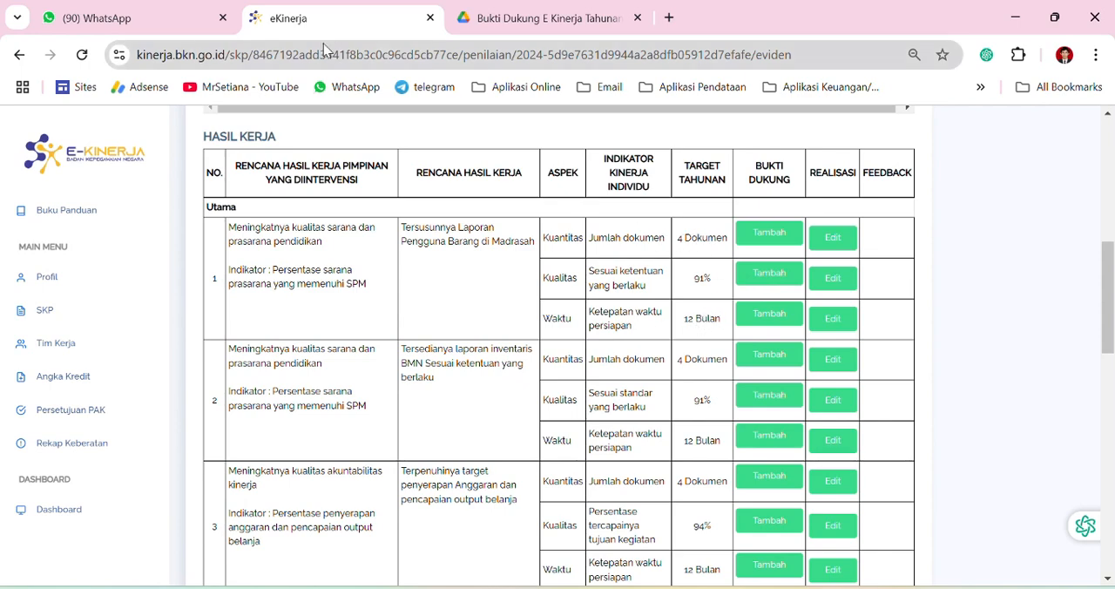
Recheck the quarterly reports inside the RHK 1 folder in Google Drive and go back to its parent folder
{"action": "key", "text": "ctrl+Tab"}
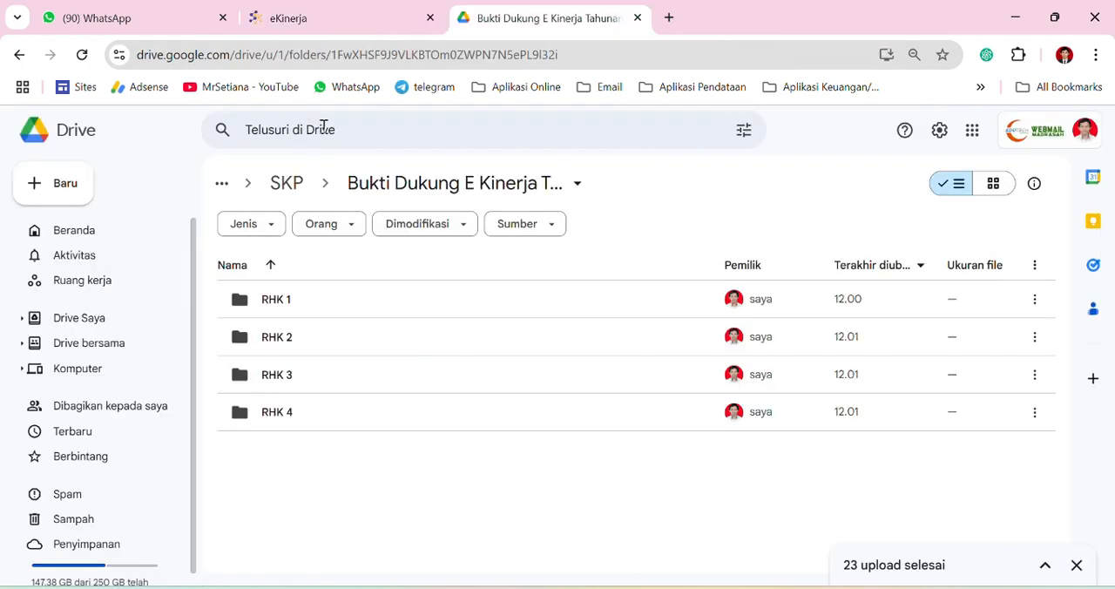
{"action": "double_click", "coordinate": [286, 300]}
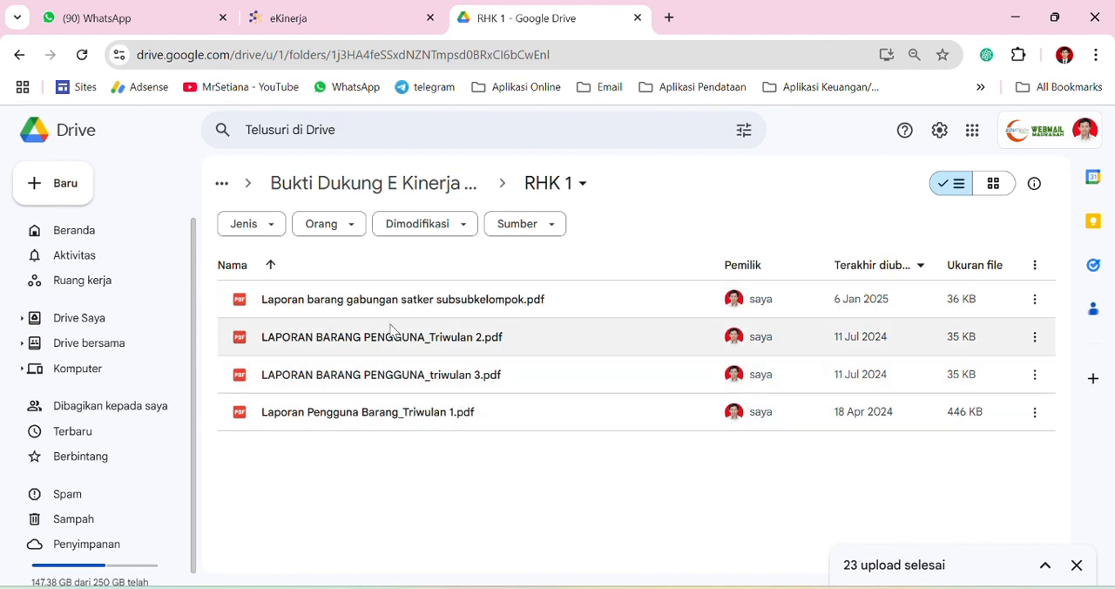
{"action": "left_click", "coordinate": [388, 193]}
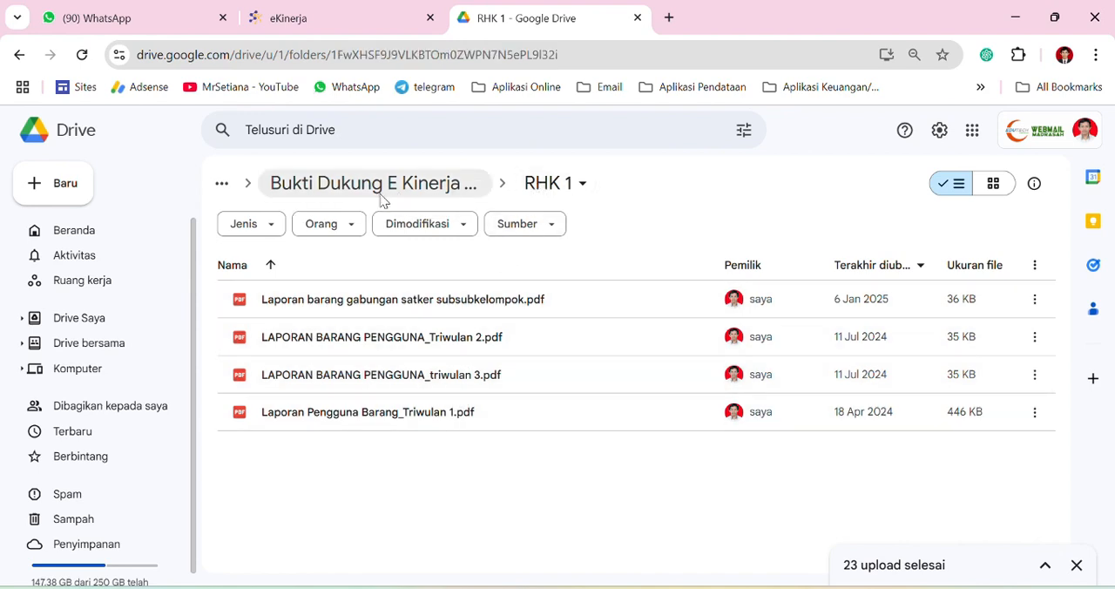
Switch to e-Kinerja and start a new evidence entry named RHK 1 for the Kuantitas aspect of work result 1
{"action": "left_click", "coordinate": [351, 21]}
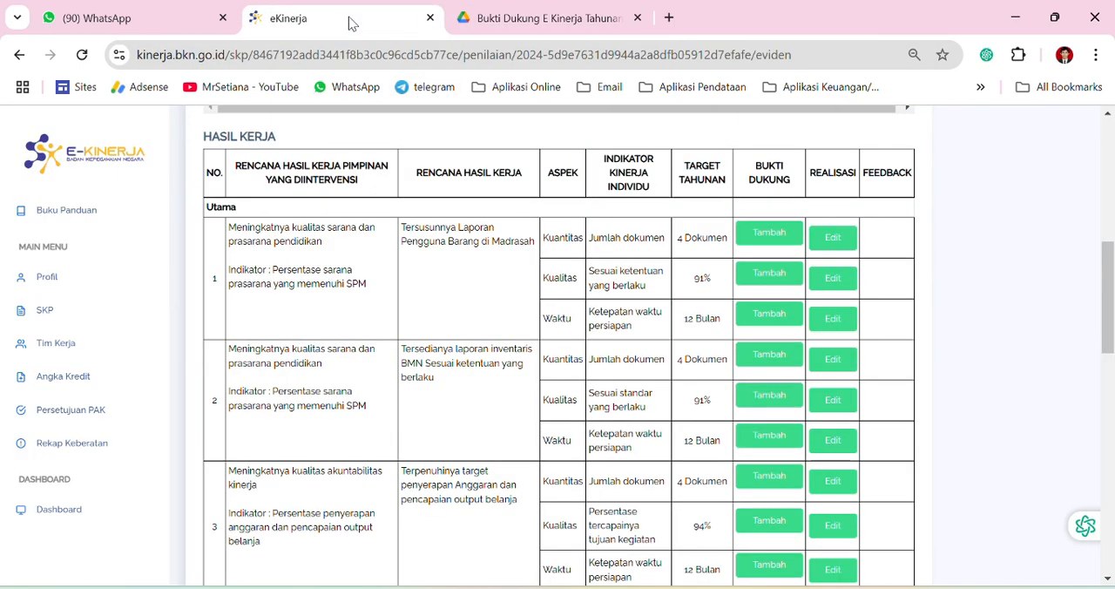
{"action": "scroll", "coordinate": [576, 206], "scroll_direction": "up", "scroll_amount": 1}
{"action": "left_click", "coordinate": [769, 319]}
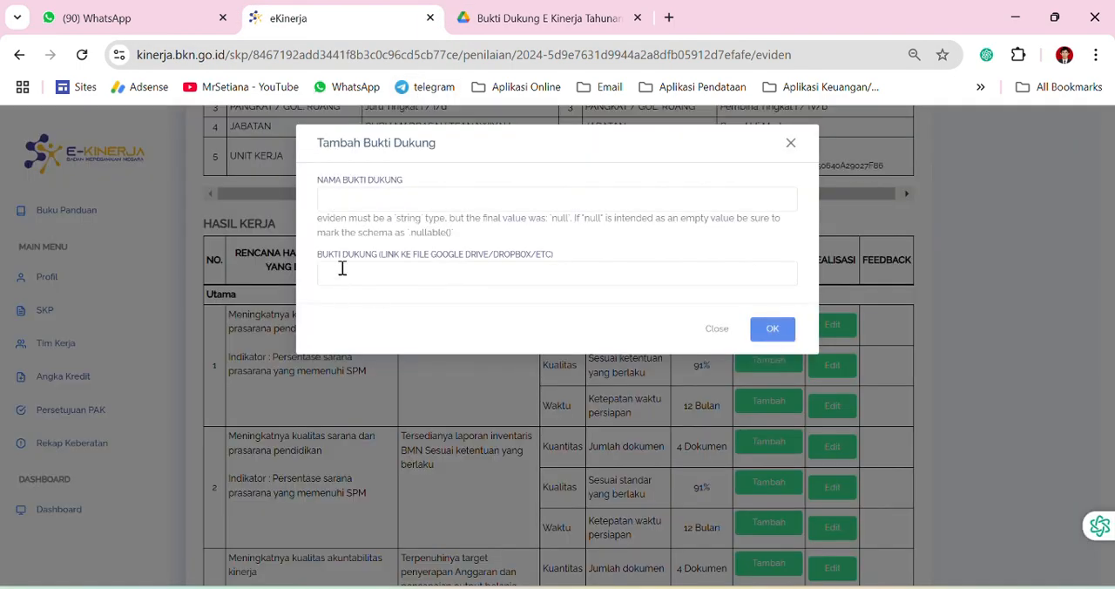
{"action": "left_click", "coordinate": [335, 196]}
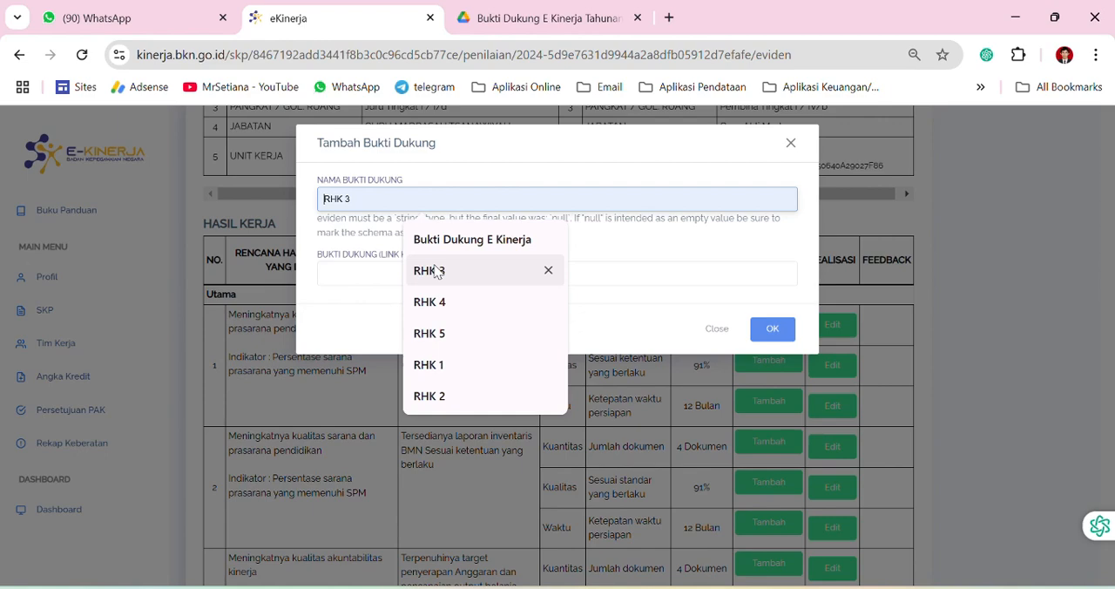
{"action": "left_click", "coordinate": [435, 366]}
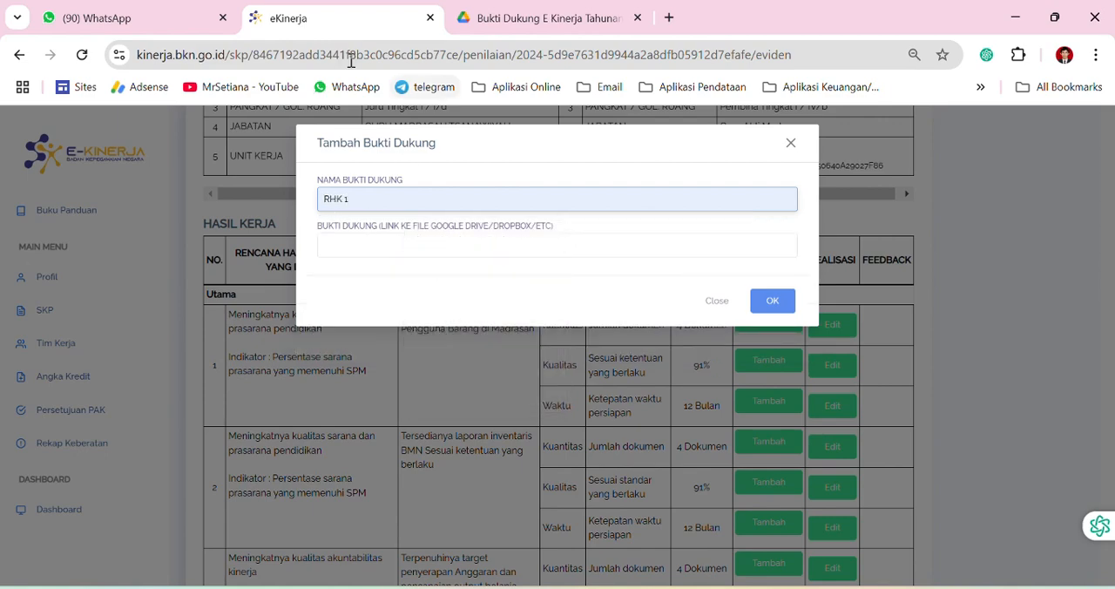
Close the WhatsApp page and return to the evidence link field of the Tambah Bukti Dukung form
{"action": "key", "text": "ctrl+Tab"}
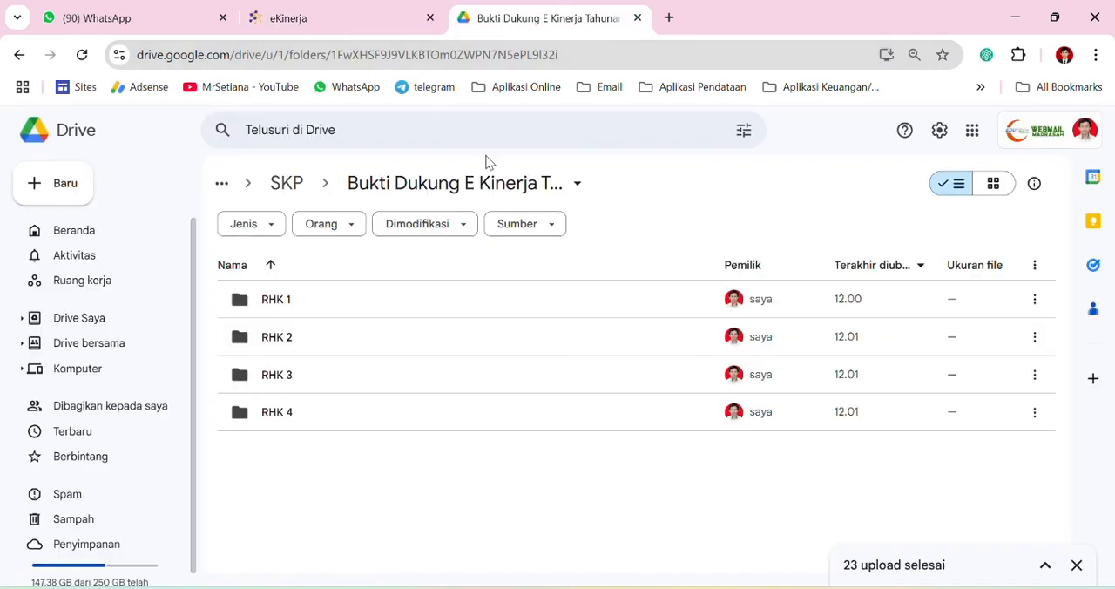
{"action": "left_click", "coordinate": [306, 296]}
{"action": "key", "text": "ctrl+Tab"}
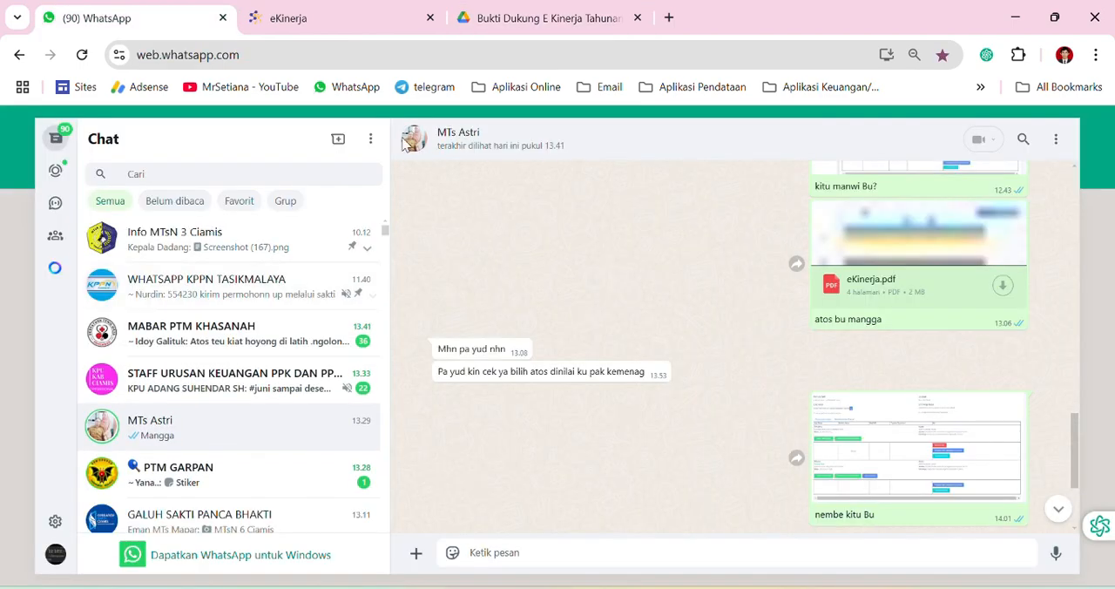
{"action": "key", "text": "ctrl+Tab"}
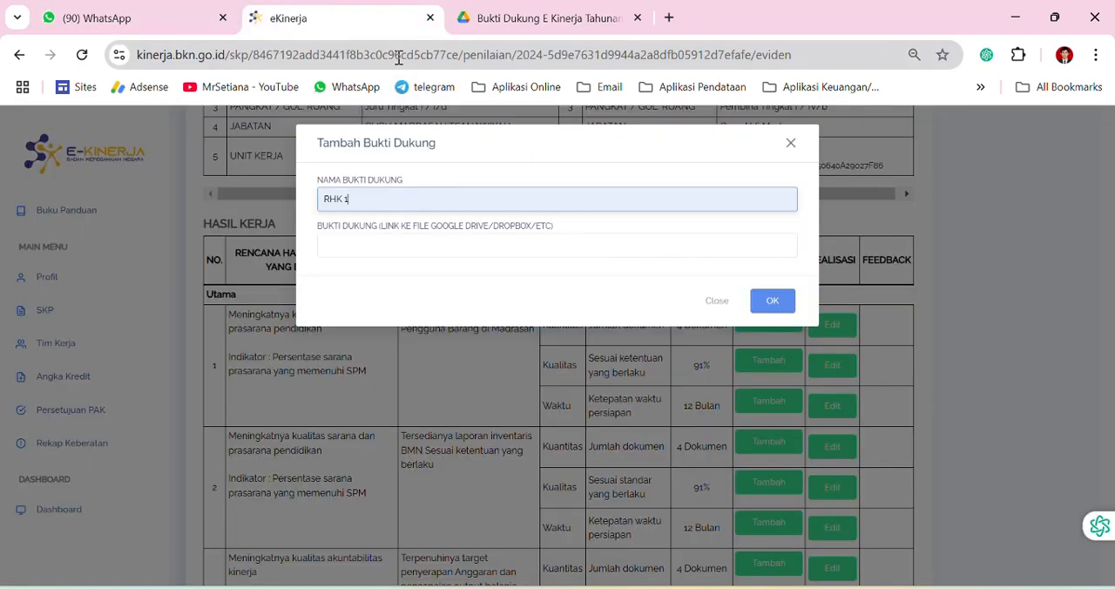
{"action": "left_click", "coordinate": [222, 18]}
{"action": "key", "text": "ctrl+Tab"}
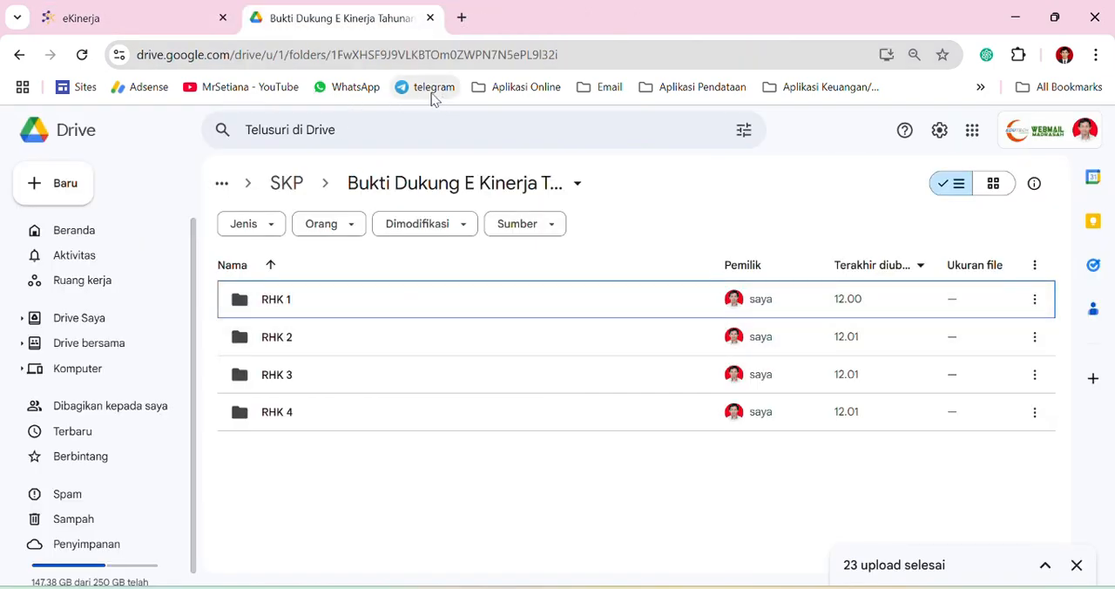
{"action": "key", "text": "ctrl+Tab"}
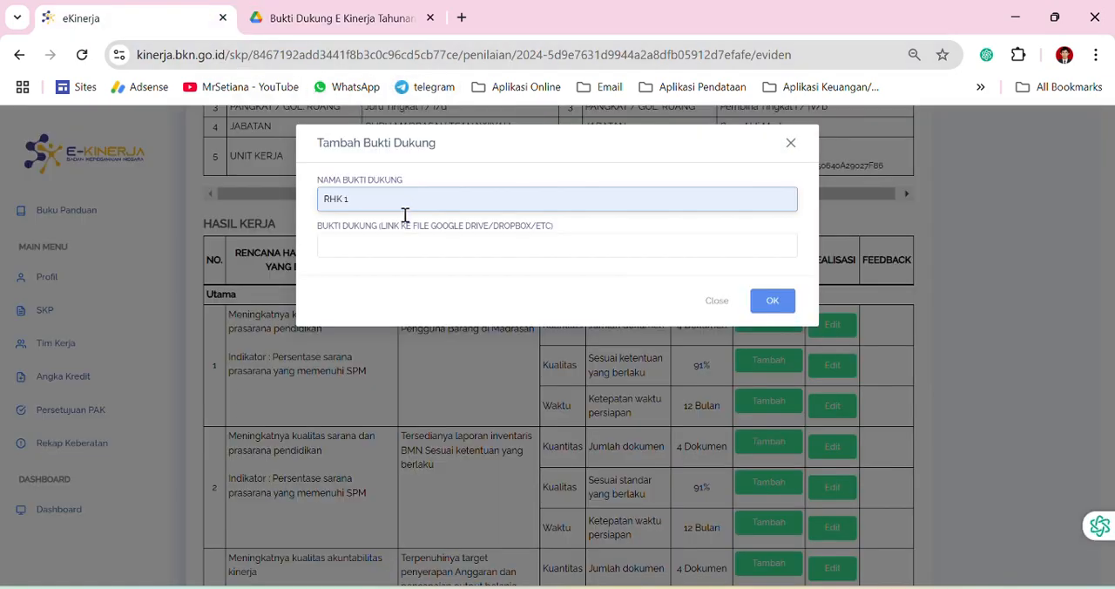
{"action": "left_click", "coordinate": [374, 249]}
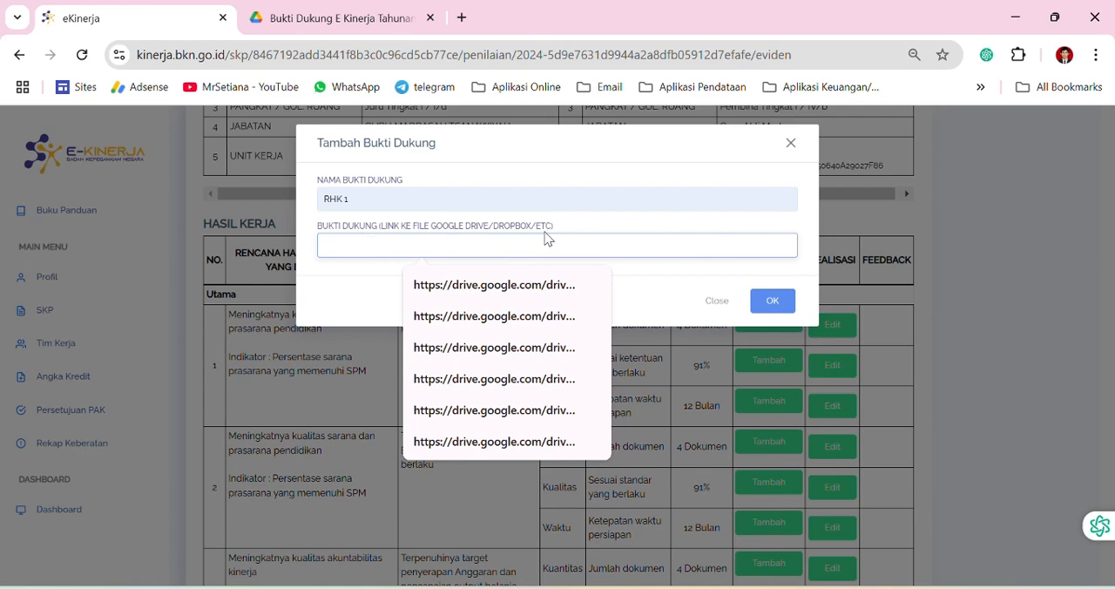
Switch to Google Drive and set the RHK 1 folder's general access to "Siapa saja yang memiliki link"
{"action": "left_click", "coordinate": [333, 24]}
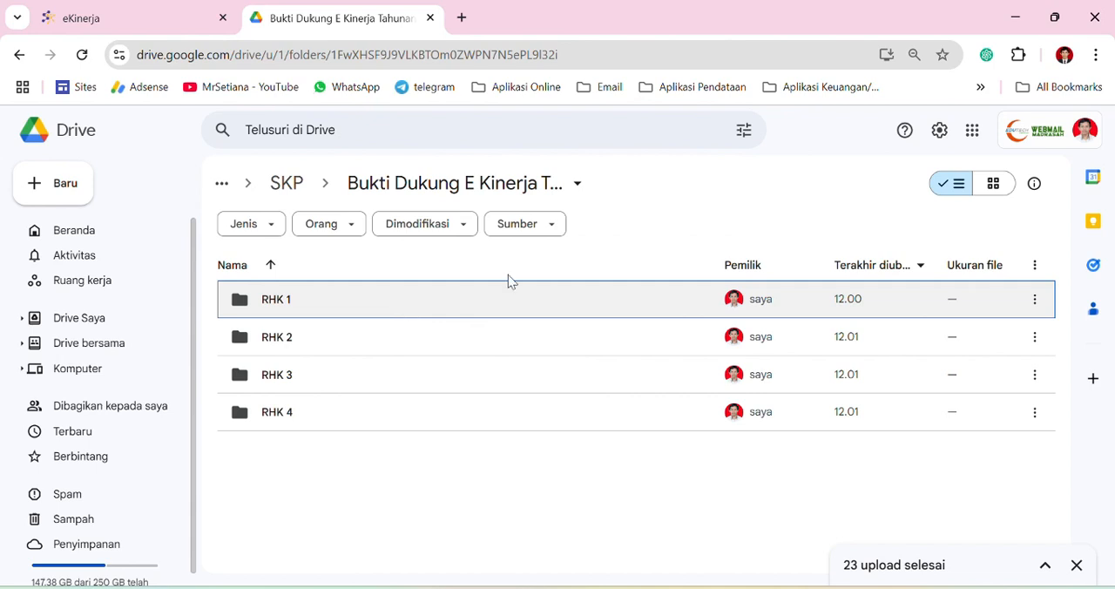
{"action": "left_click", "coordinate": [1035, 303]}
{"action": "mouse_move", "coordinate": [838, 440]}
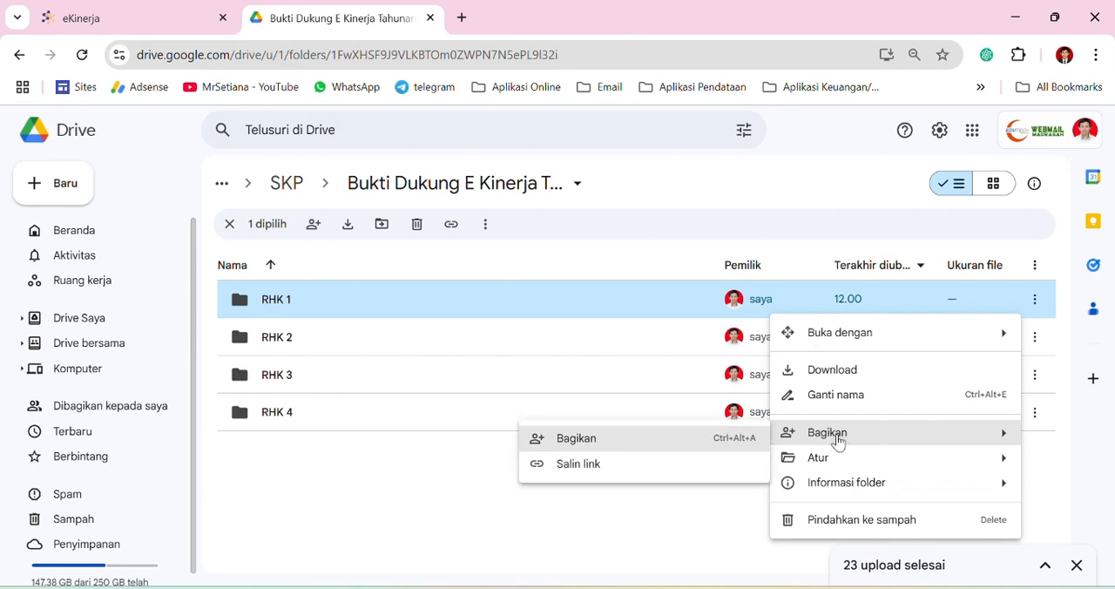
{"action": "left_click", "coordinate": [652, 443]}
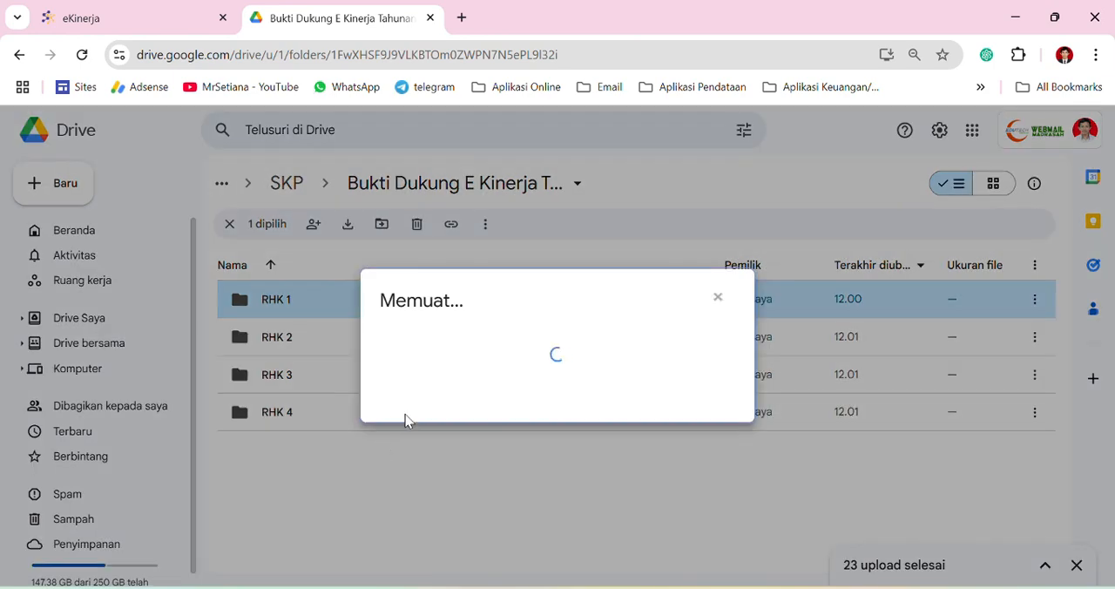
{"action": "left_click", "coordinate": [467, 417]}
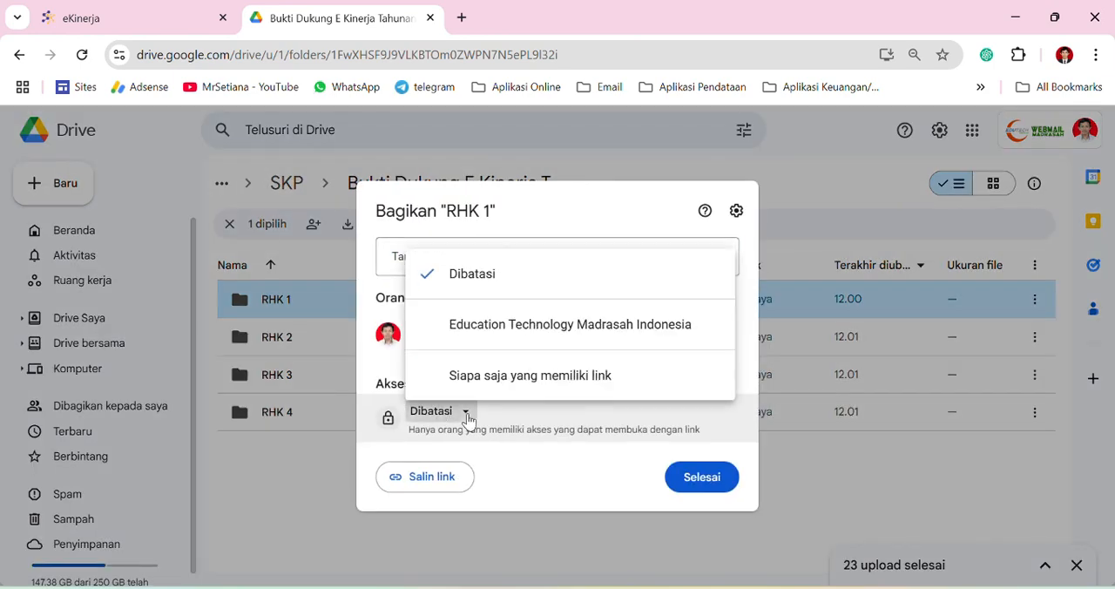
{"action": "left_click", "coordinate": [492, 378]}
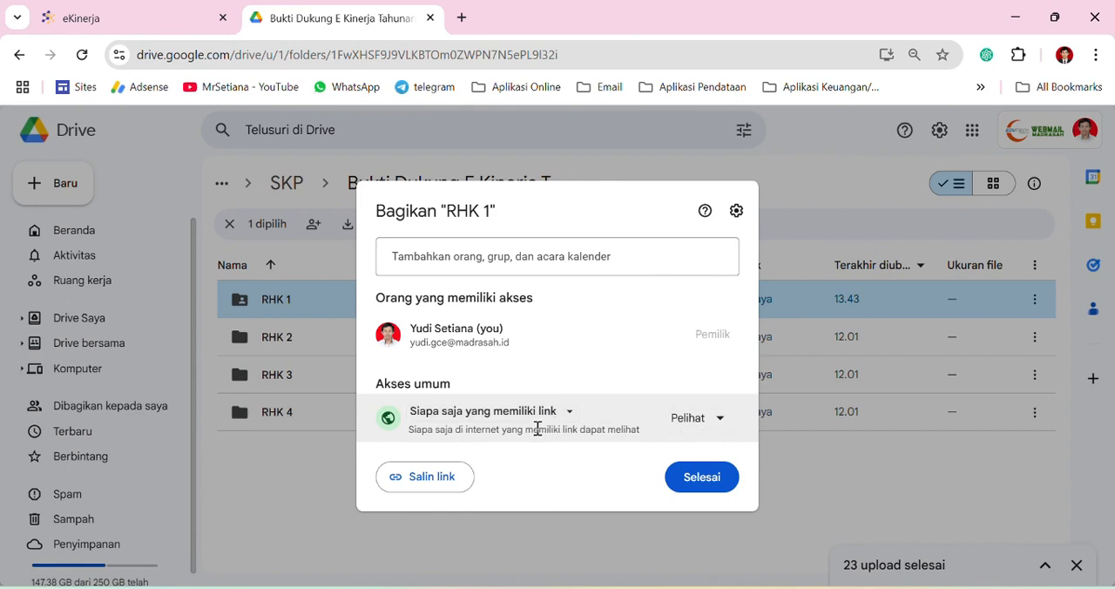
Review the role and access options, keep Pelihat, then copy the RHK 1 folder's link and finish sharing
{"action": "left_click", "coordinate": [713, 420]}
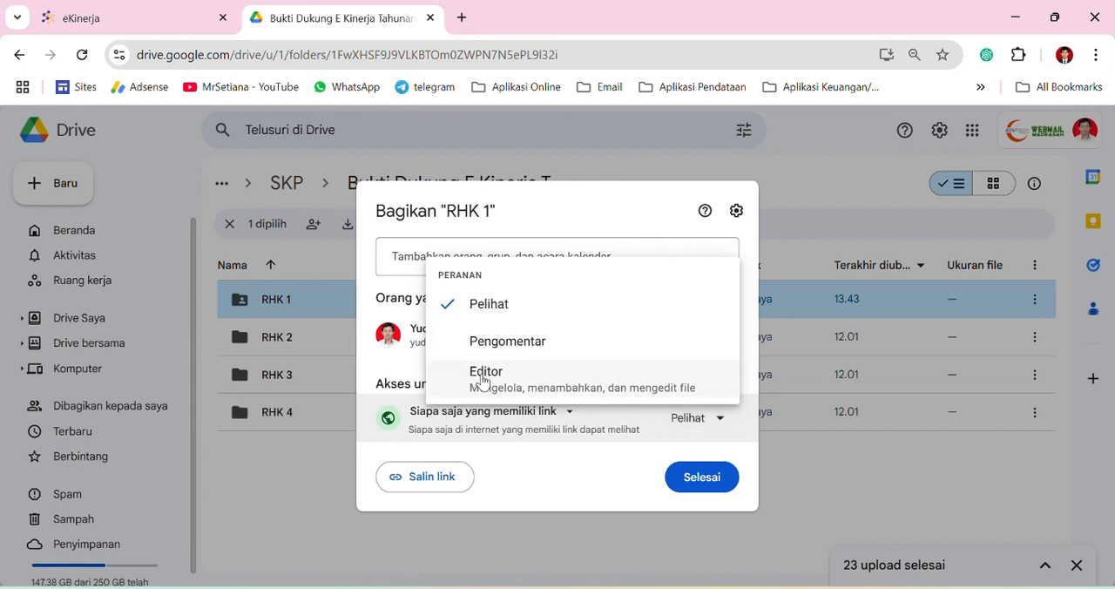
{"action": "left_click", "coordinate": [532, 422]}
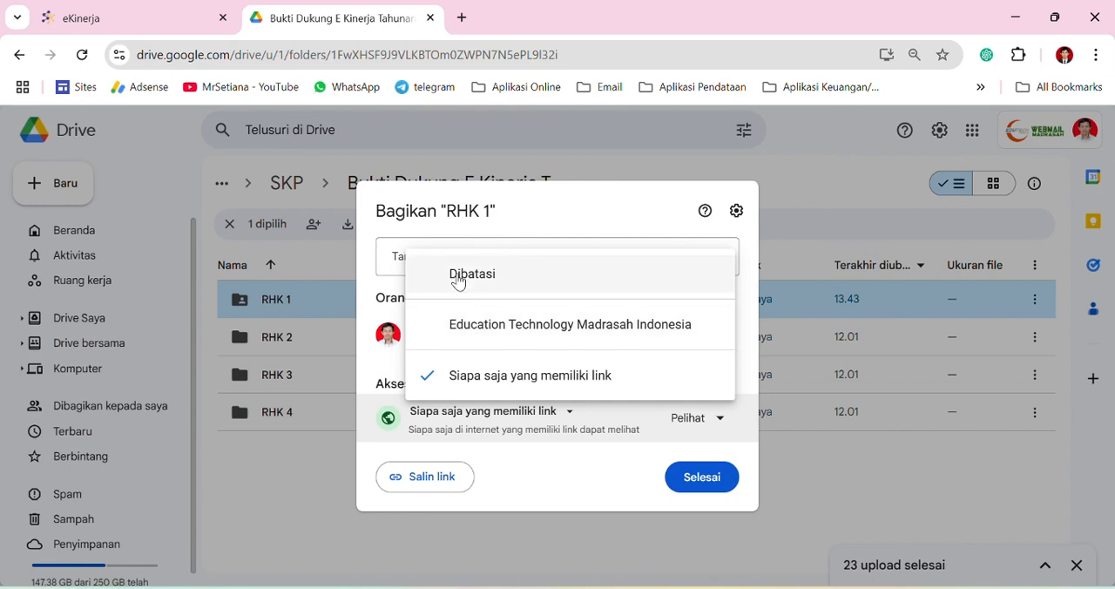
{"action": "left_click", "coordinate": [414, 430]}
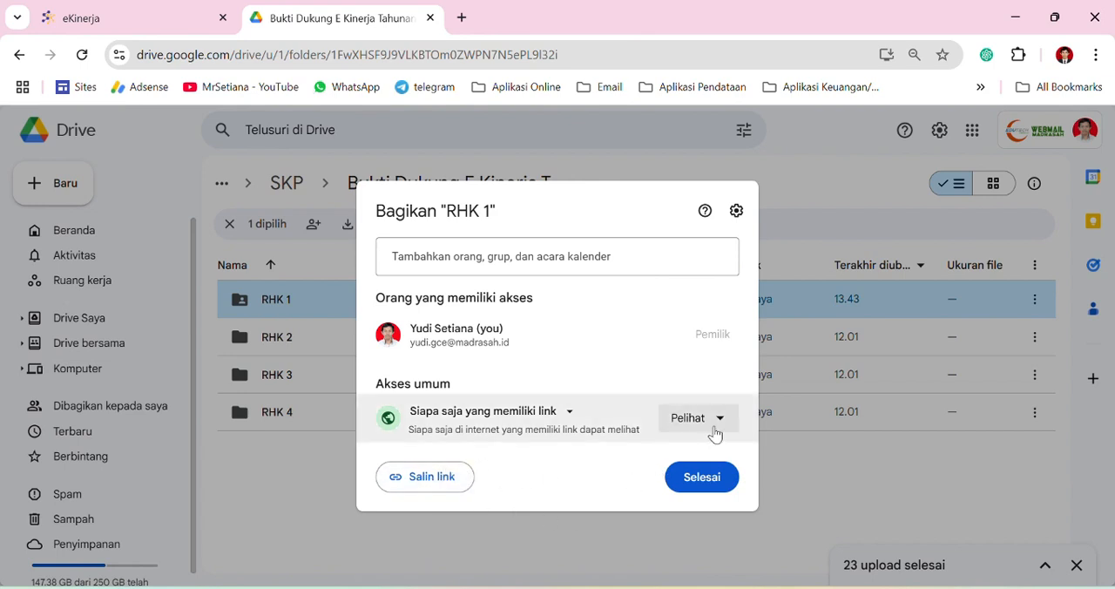
{"action": "left_click", "coordinate": [434, 481]}
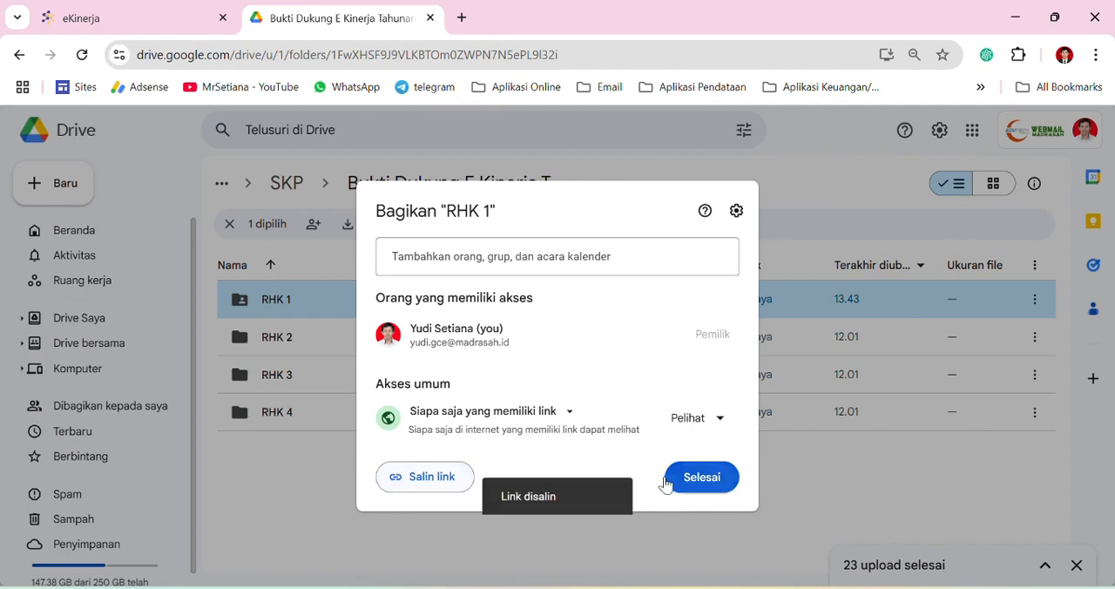
{"action": "left_click", "coordinate": [709, 490]}
Return to e-Kinerja and paste the copied RHK 1 folder link as the supporting-evidence link
{"action": "left_click", "coordinate": [177, 17]}
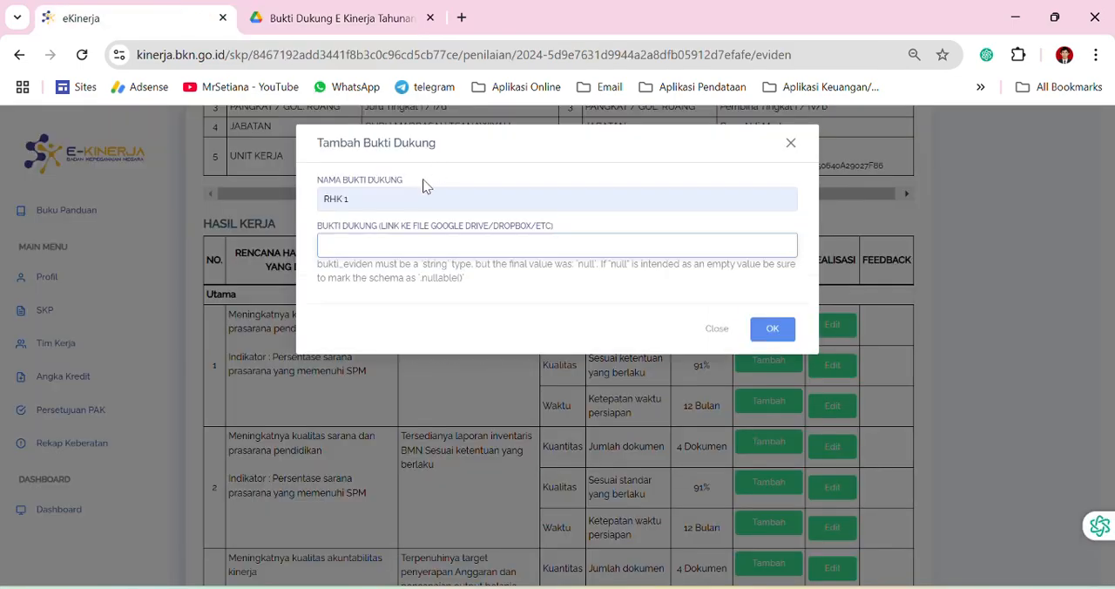
{"action": "left_click", "coordinate": [348, 246]}
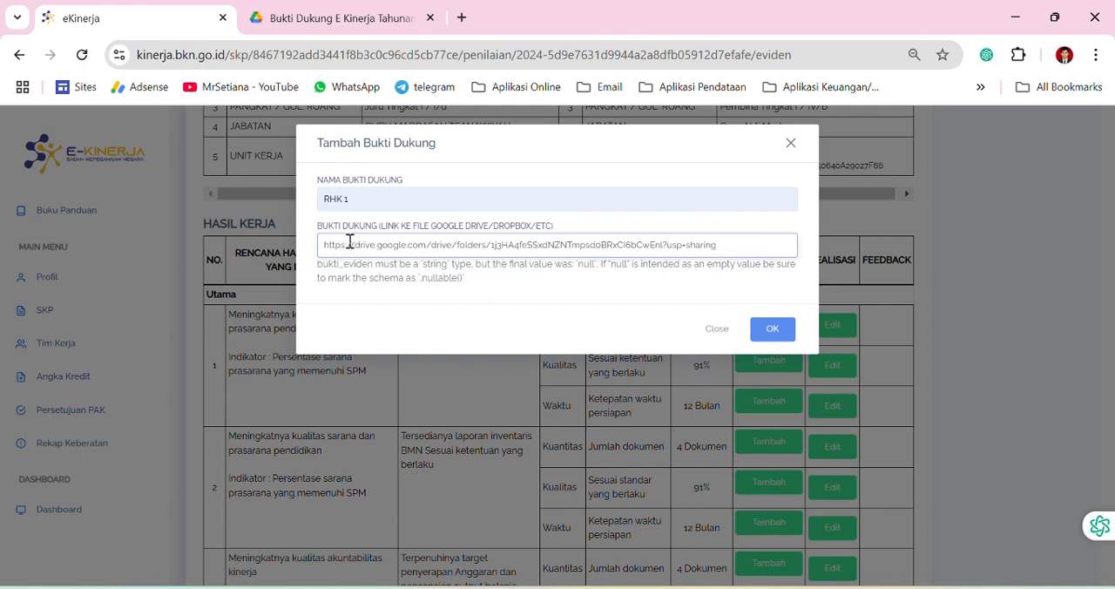
Switch to Google Drive, recheck the RHK 1 folder's sharing settings, and close them
{"action": "left_click", "coordinate": [333, 19]}
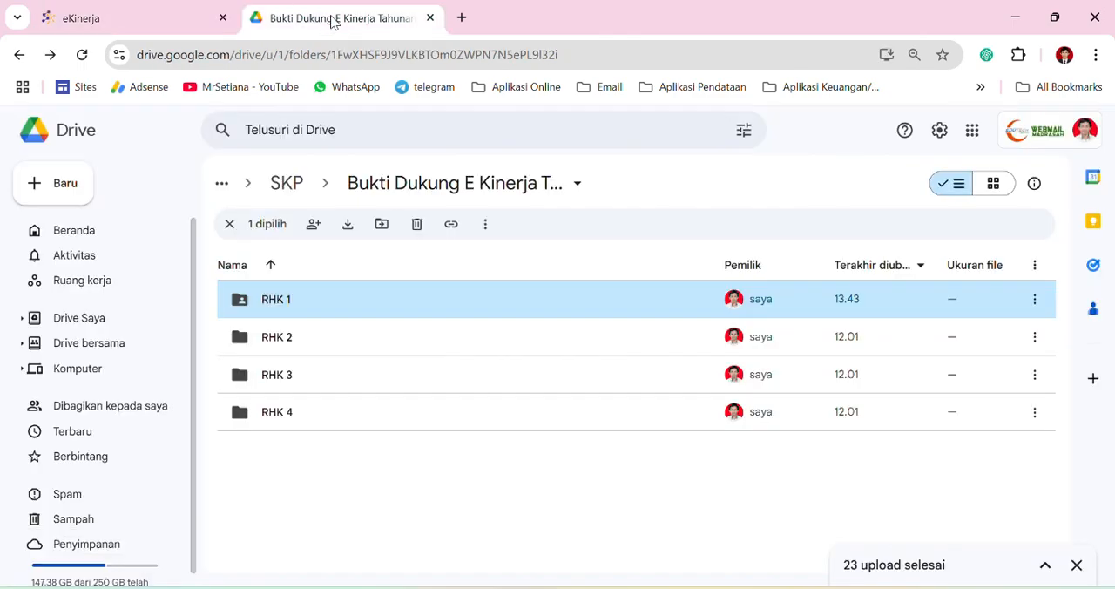
{"action": "left_click", "coordinate": [1034, 299]}
{"action": "mouse_move", "coordinate": [829, 435]}
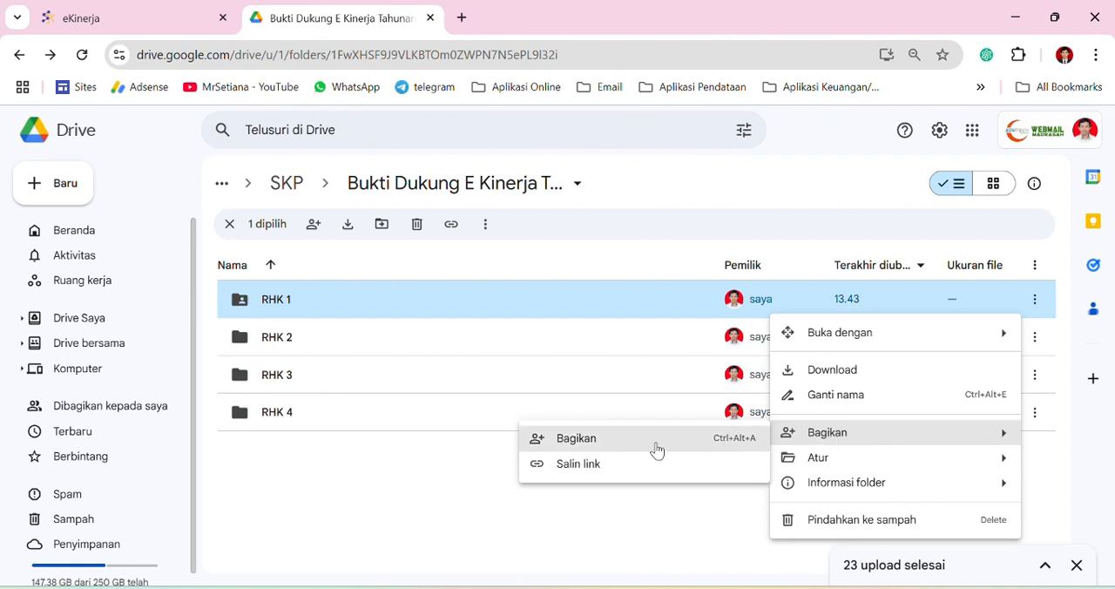
{"action": "left_click", "coordinate": [636, 461]}
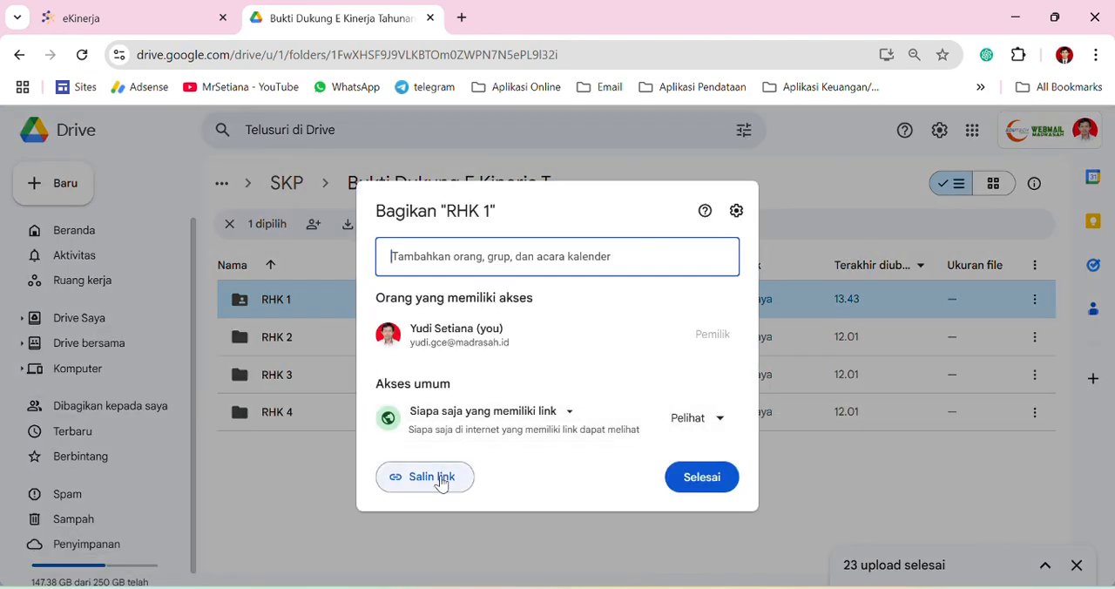
{"action": "left_click", "coordinate": [679, 484]}
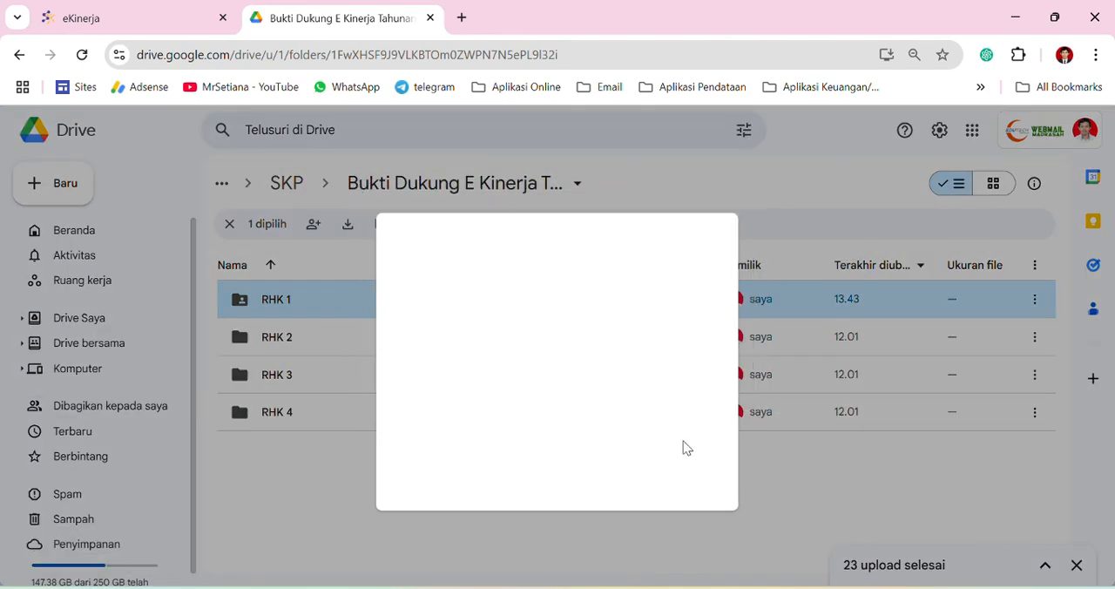
Back in e-Kinerja, check the pasted folder link and save the RHK 1 evidence entry
{"action": "left_click", "coordinate": [168, 25]}
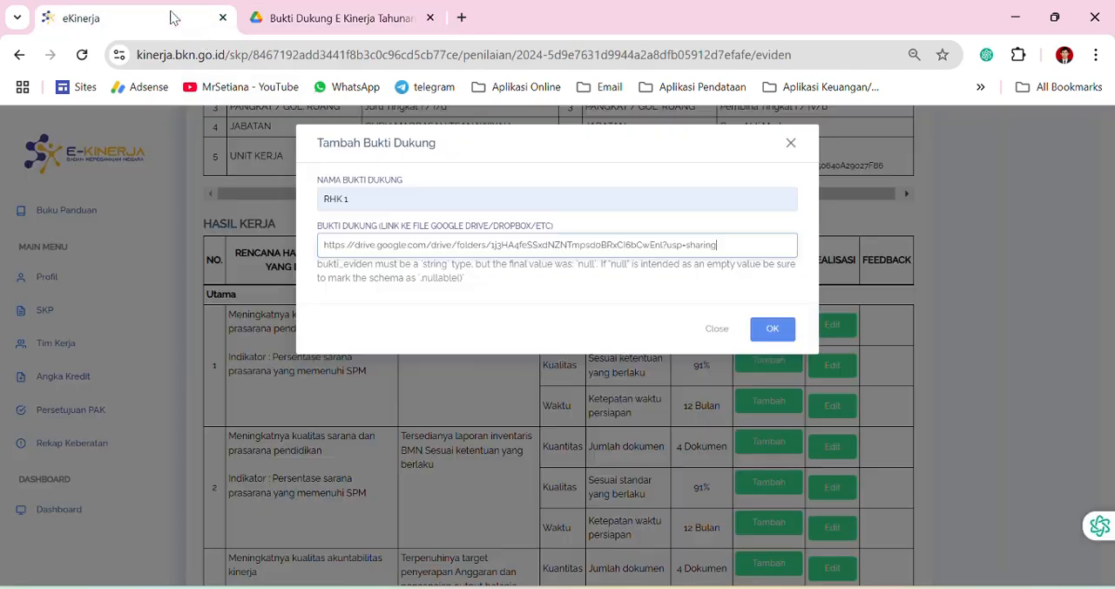
{"action": "triple_click", "coordinate": [389, 242]}
{"action": "left_click", "coordinate": [389, 242]}
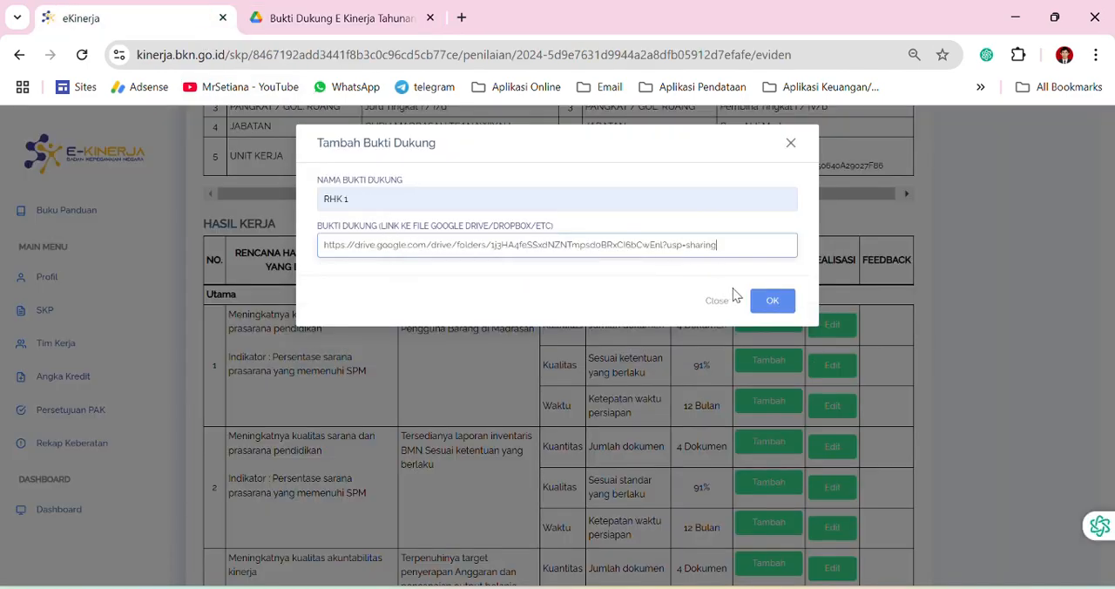
{"action": "left_click", "coordinate": [769, 305]}
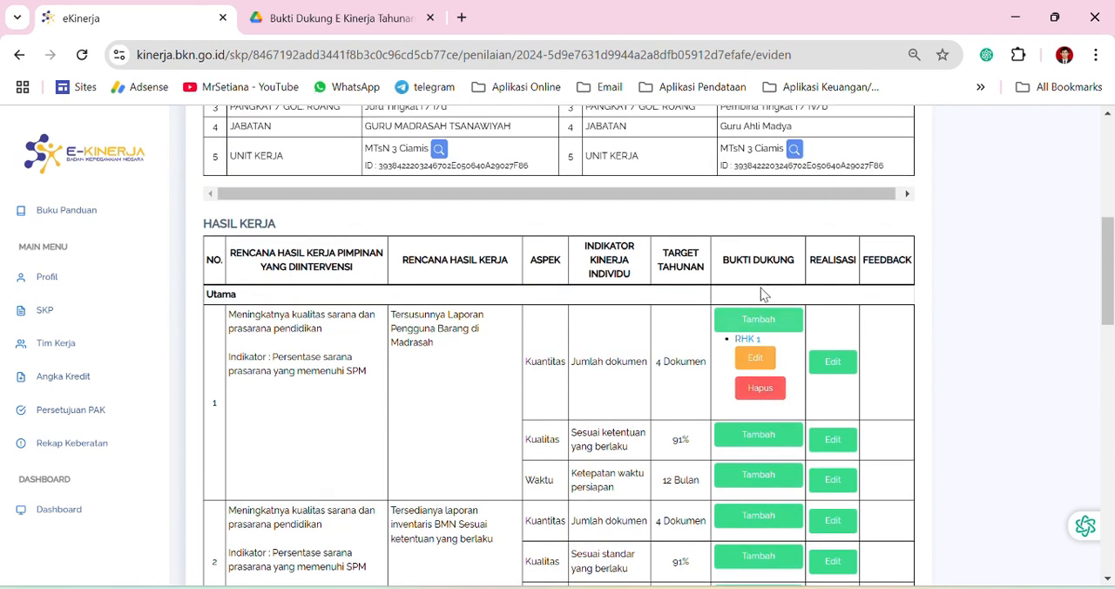
Test the RHK 1 evidence link twice, examine the PDF reports it opens, and close the opened pages
{"action": "left_click", "coordinate": [749, 343]}
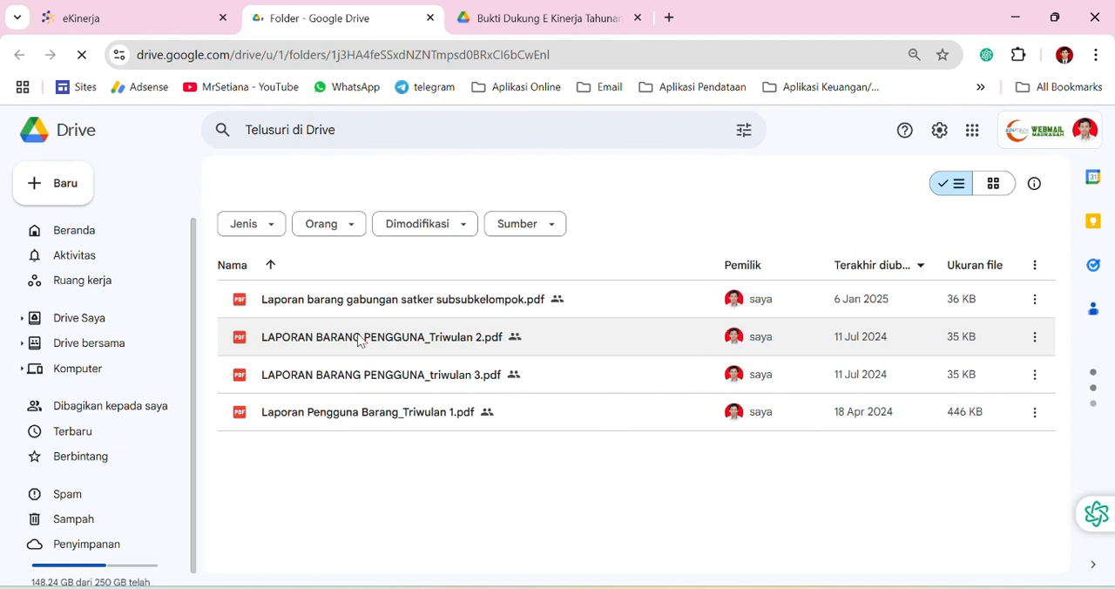
{"action": "left_click", "coordinate": [431, 18]}
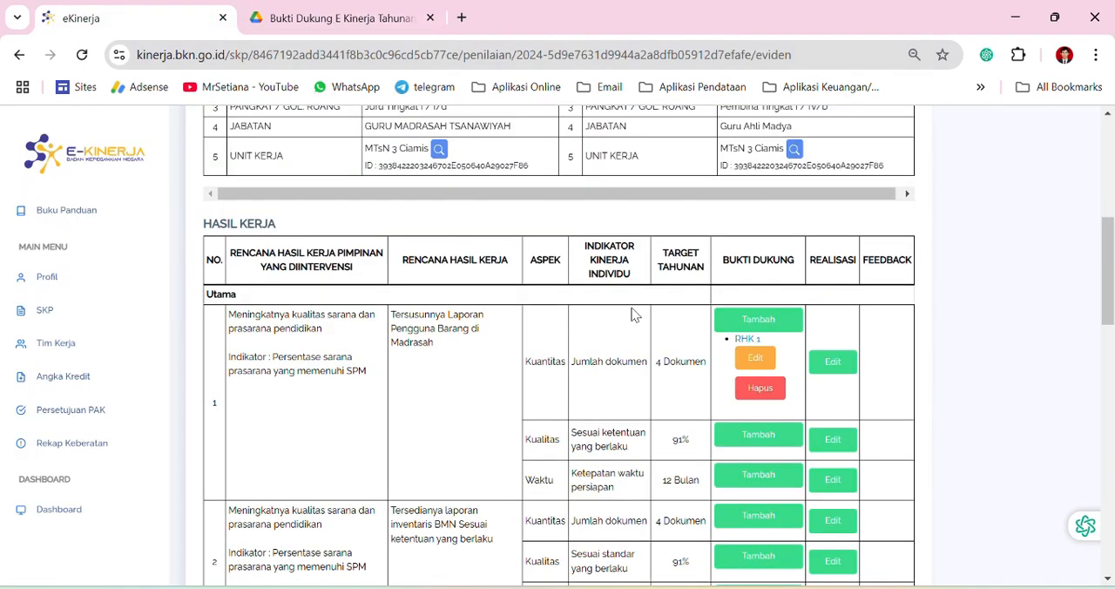
{"action": "left_click", "coordinate": [747, 340]}
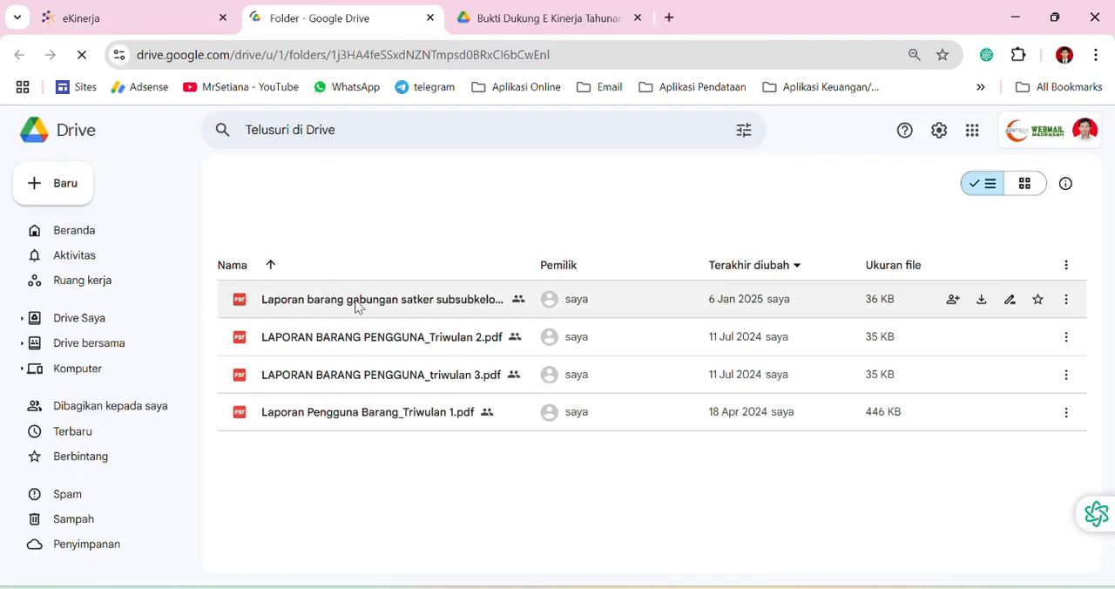
{"action": "left_click", "coordinate": [429, 19]}
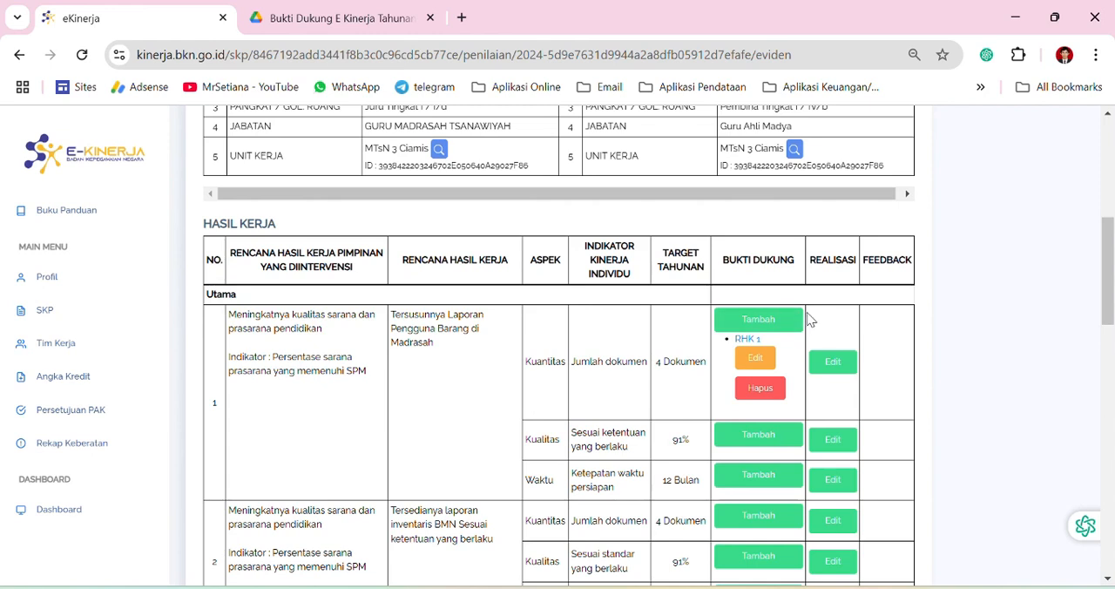
Open the realization of work result 1's quantity aspect, check the RHK 1 folder's files in Google Drive, and enter "4 Dokumen" in e-Kinerja
{"action": "left_click", "coordinate": [834, 368]}
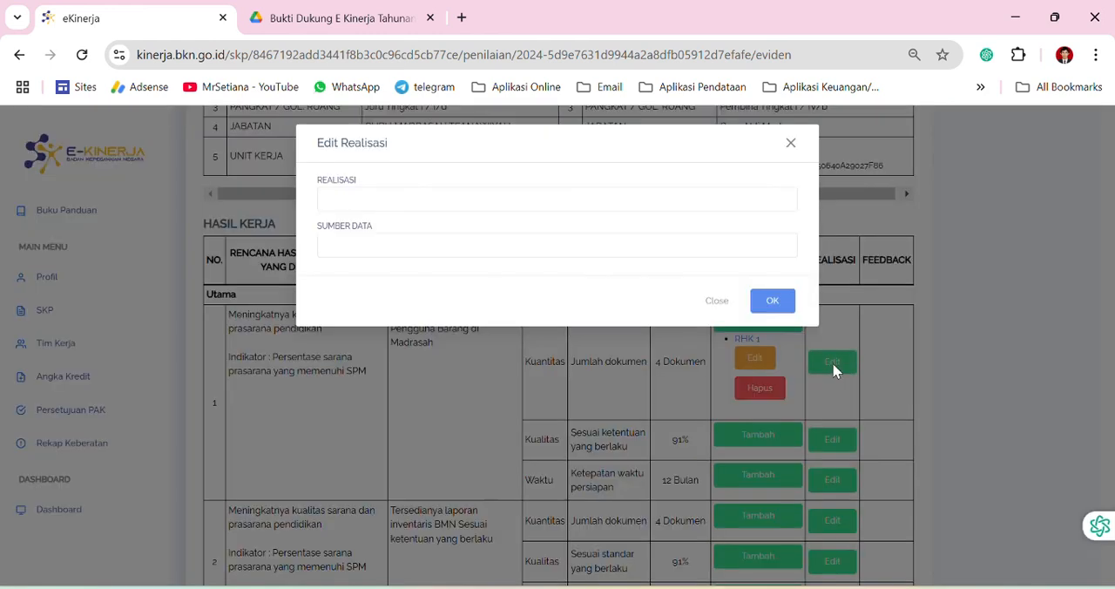
{"action": "left_click", "coordinate": [382, 200]}
{"action": "left_click", "coordinate": [322, 18]}
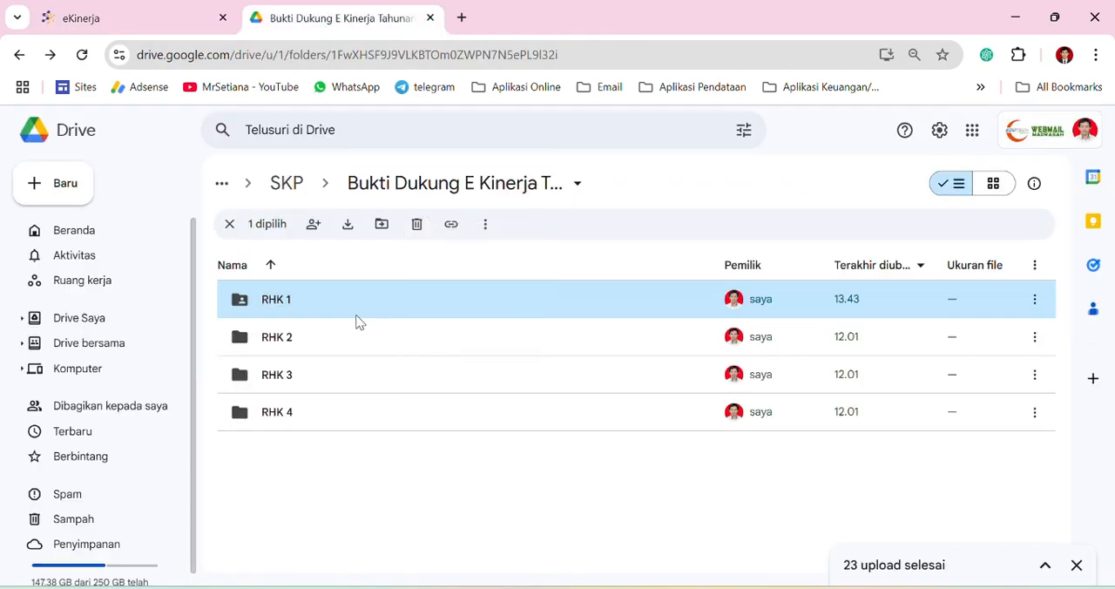
{"action": "double_click", "coordinate": [335, 298]}
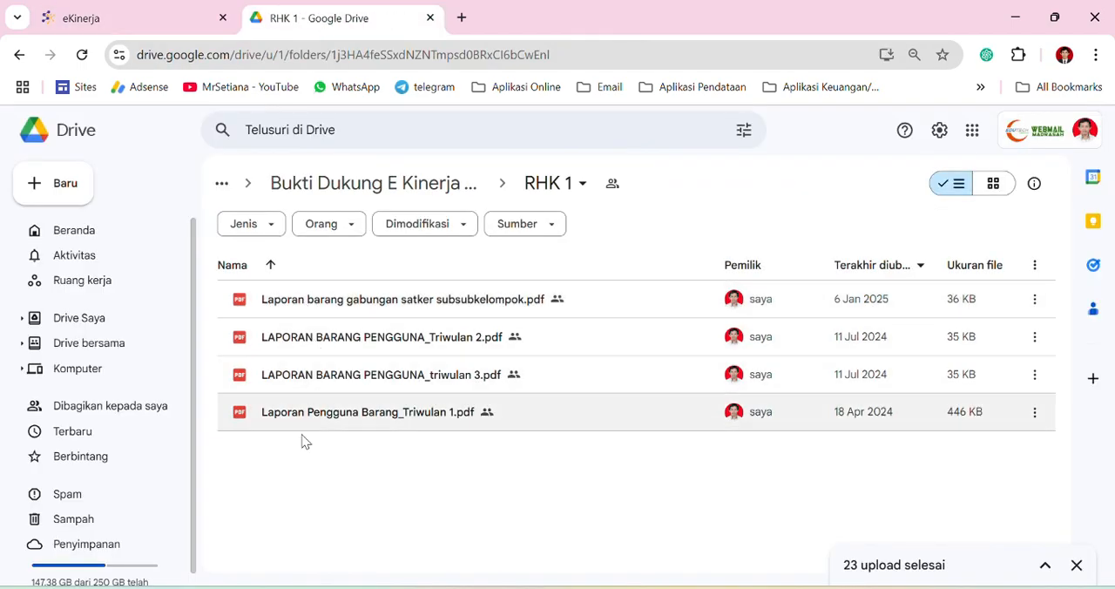
{"action": "left_click", "coordinate": [177, 33]}
{"action": "left_click", "coordinate": [426, 198]}
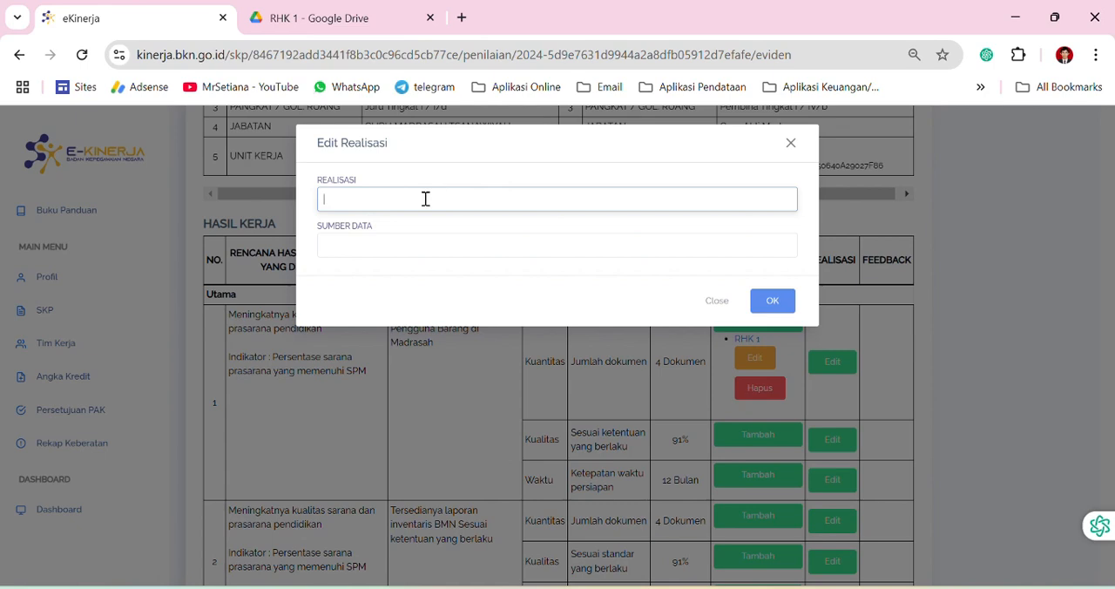
{"action": "type", "text": "4"}
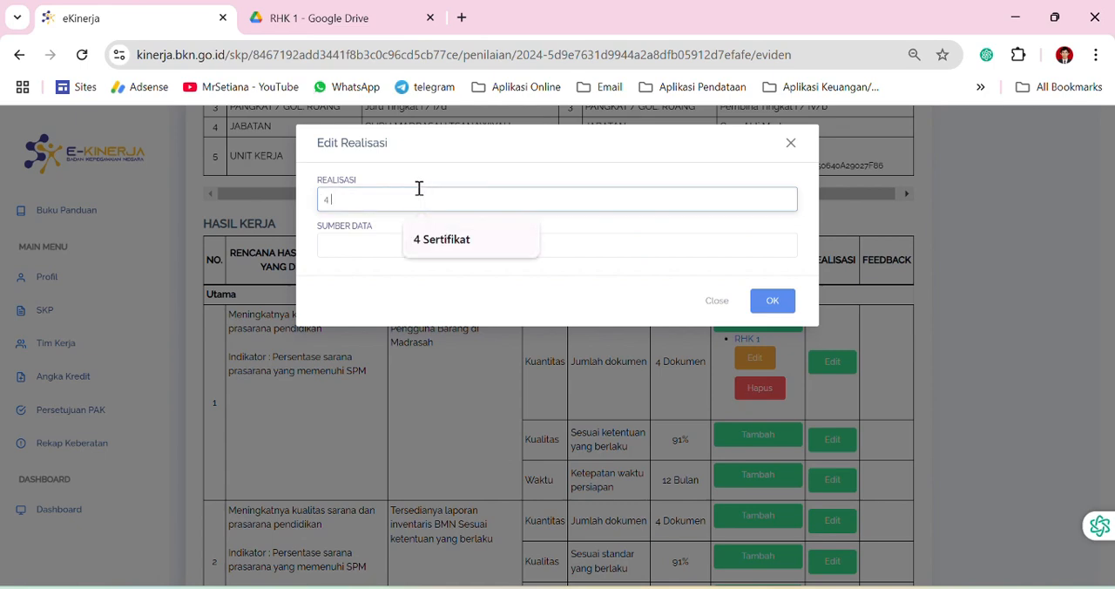
{"action": "type", "text": " Dokumen"}
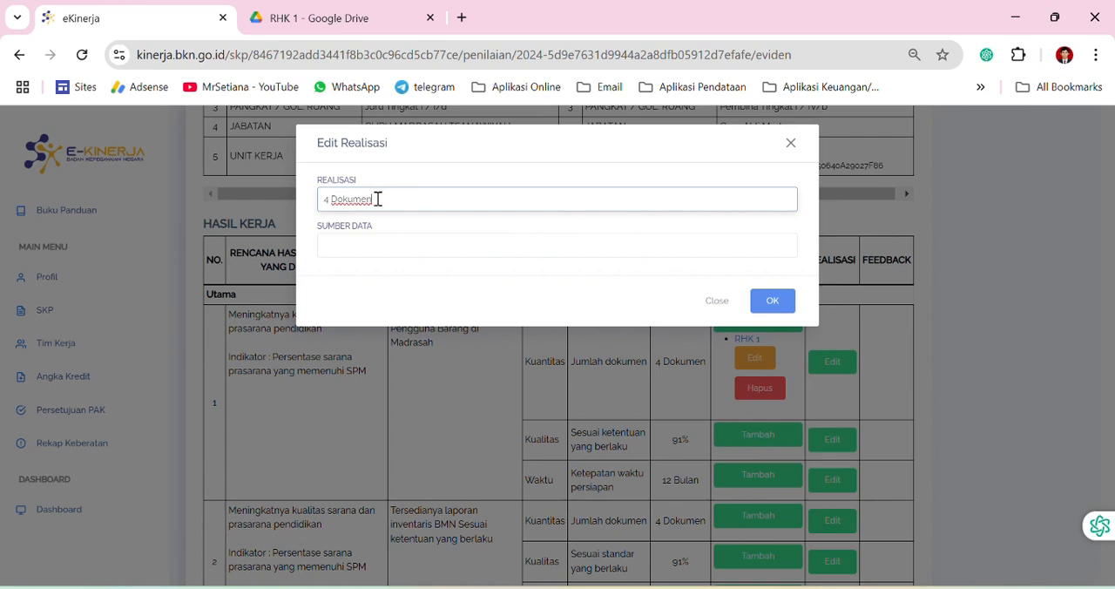
Set the data source to "dokumen teridentifikasi", recheck the RHK 1 folder in Google Drive, and save the quantity realization in e-Kinerja
{"action": "left_click", "coordinate": [347, 241]}
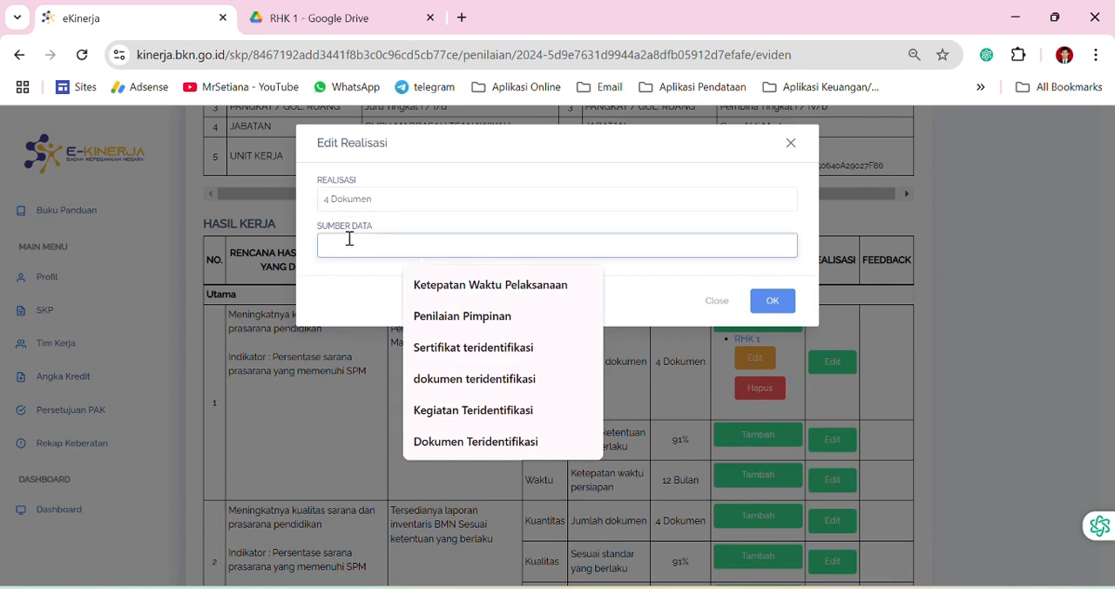
{"action": "left_click", "coordinate": [470, 381]}
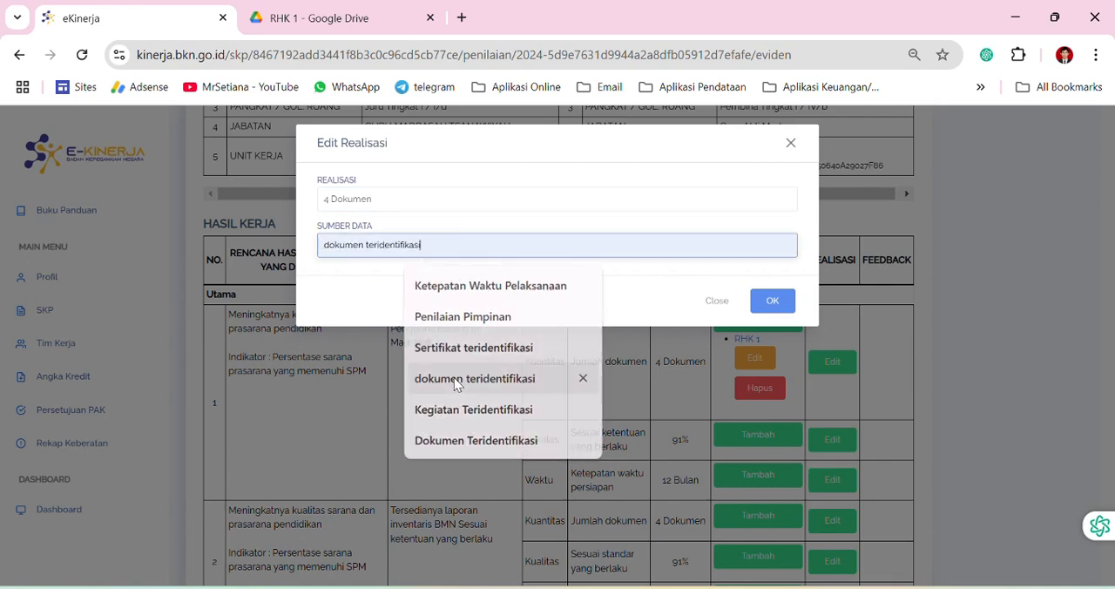
{"action": "left_click", "coordinate": [323, 19]}
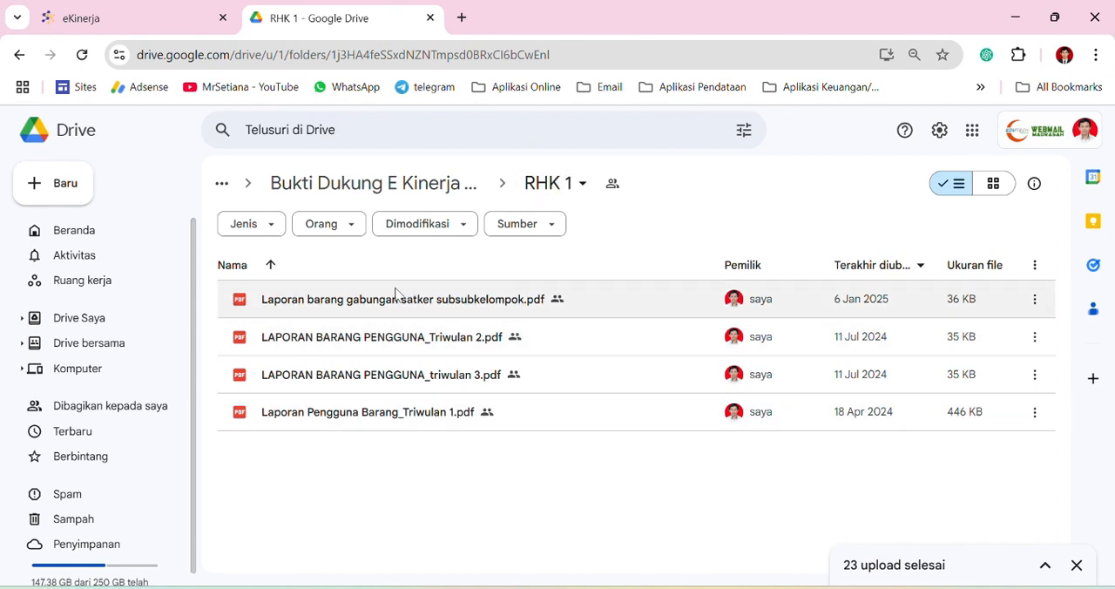
{"action": "left_click", "coordinate": [130, 13]}
{"action": "left_click", "coordinate": [401, 248]}
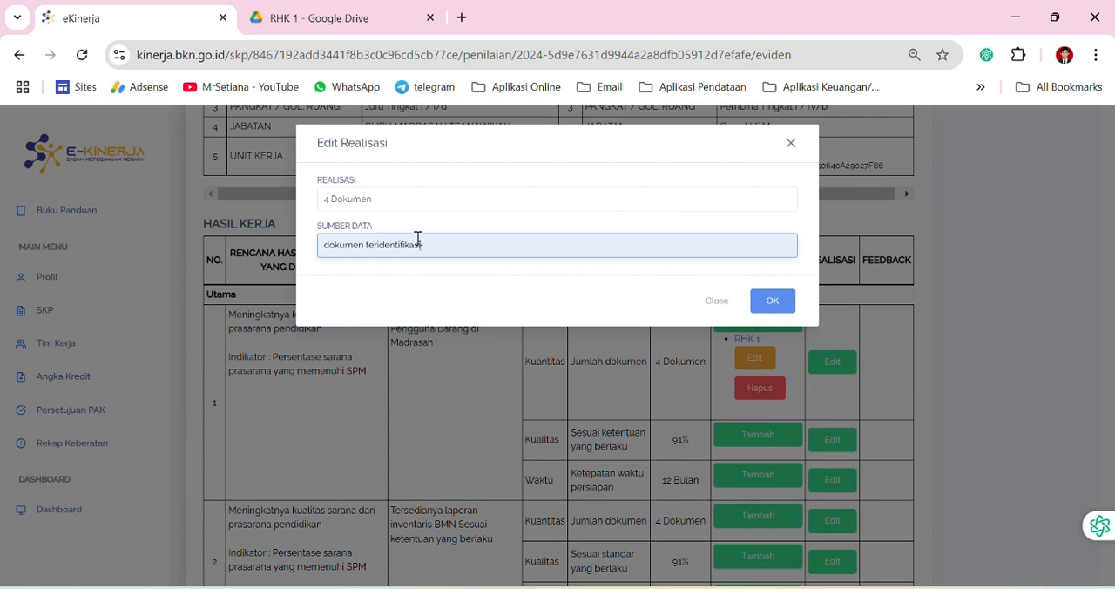
{"action": "left_click", "coordinate": [778, 301]}
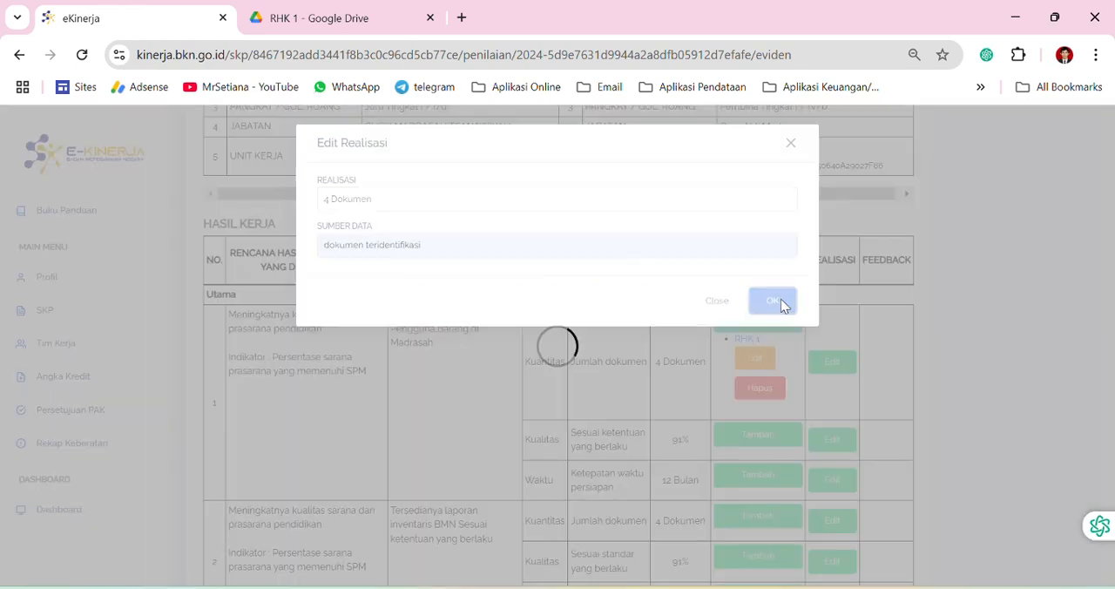
Add supporting evidence named RHK 1 with the copied folder link to work result 1's quality aspect
{"action": "scroll", "coordinate": [714, 364], "scroll_direction": "down", "scroll_amount": 1}
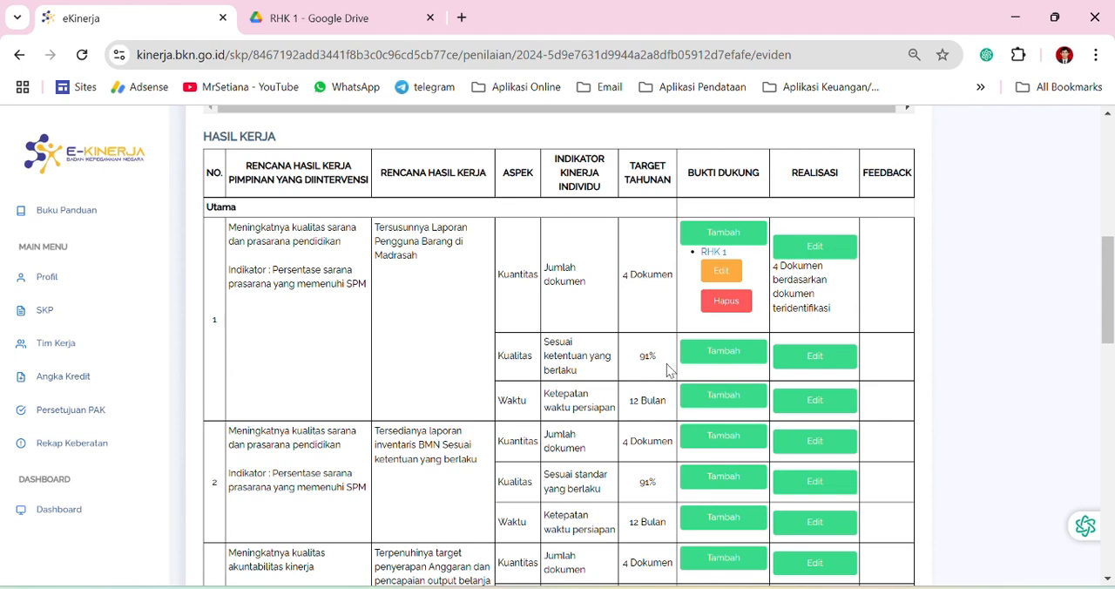
{"action": "left_click", "coordinate": [725, 352]}
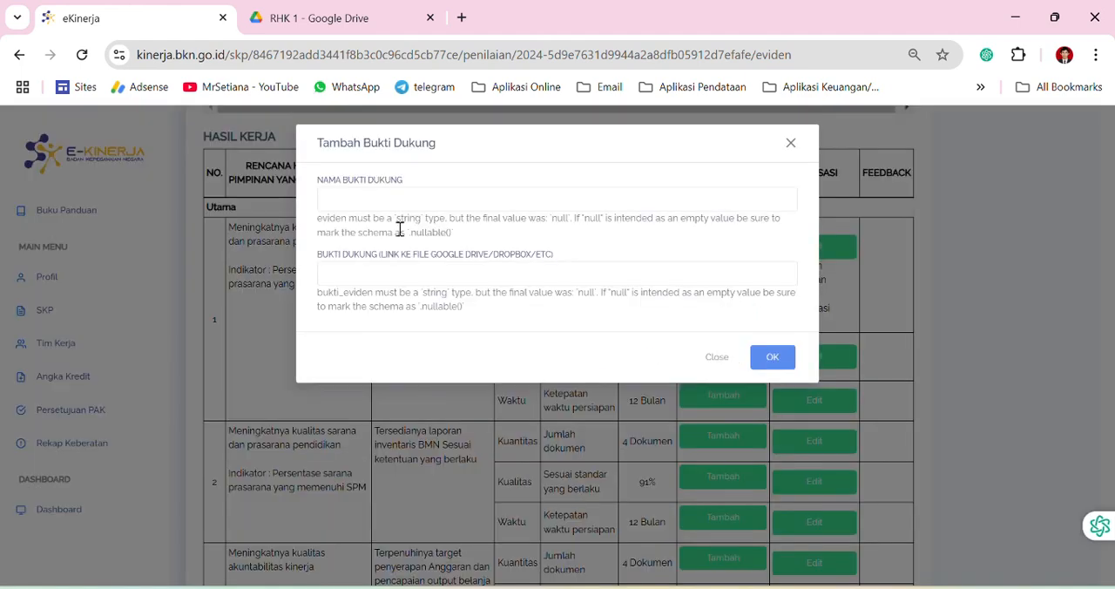
{"action": "left_click", "coordinate": [342, 198]}
{"action": "left_click", "coordinate": [440, 362]}
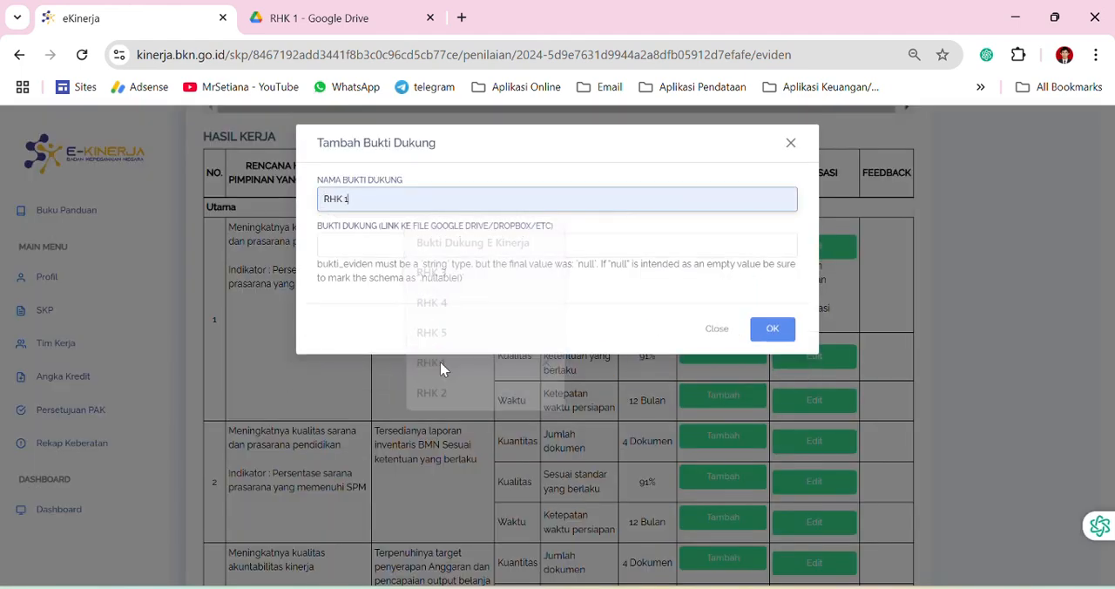
{"action": "left_click", "coordinate": [364, 247]}
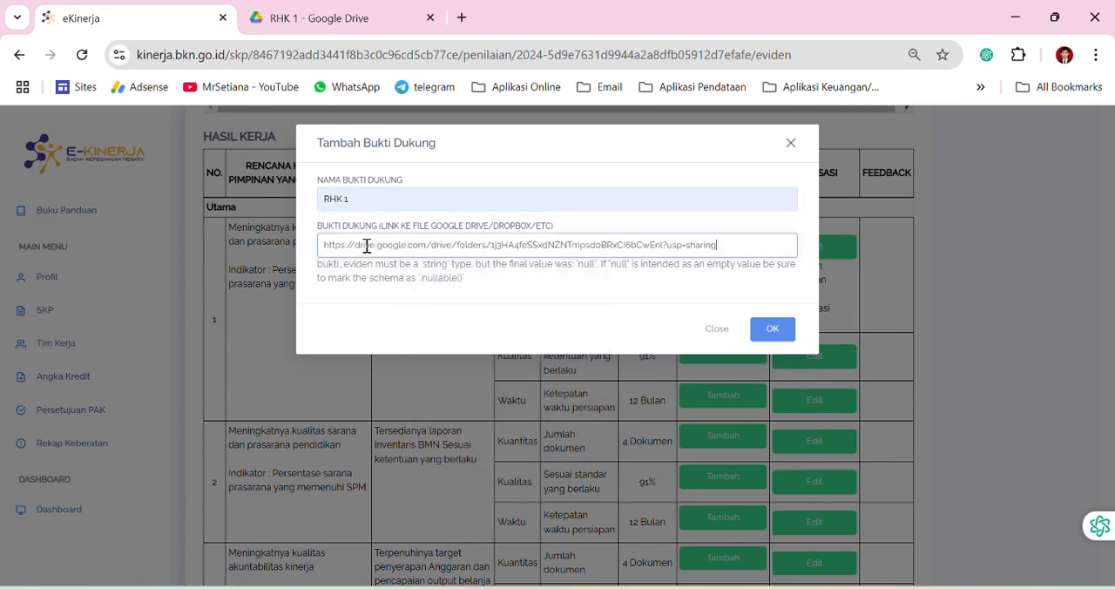
{"action": "left_click", "coordinate": [766, 326]}
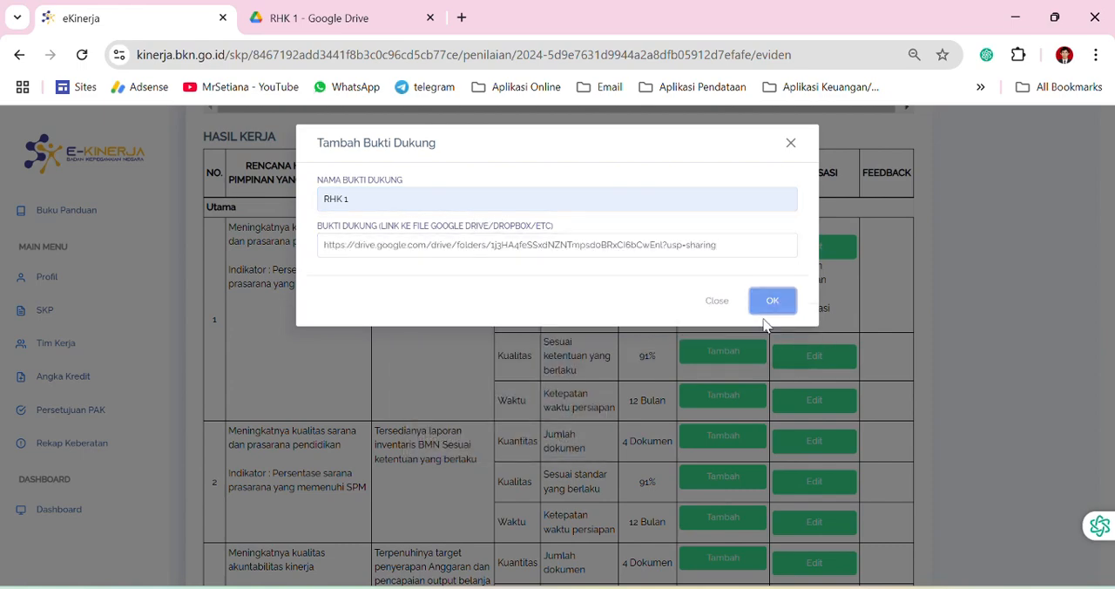
Save the realization of work result 1's quality aspect as 91 % with "Penilaian Pimpinan" as the data source
{"action": "left_click", "coordinate": [816, 398]}
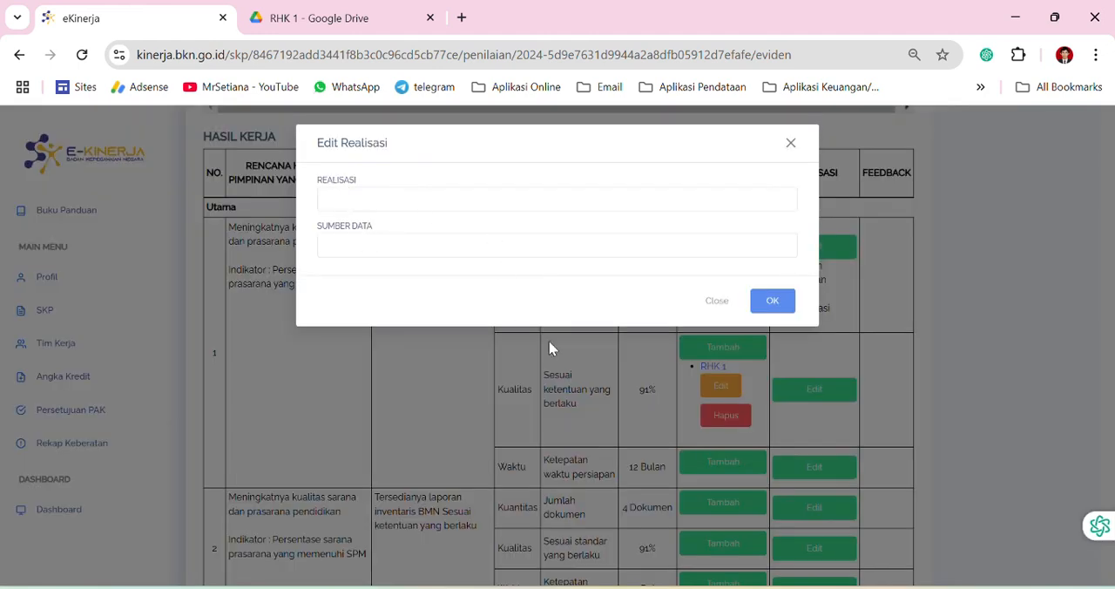
{"action": "left_click", "coordinate": [340, 197]}
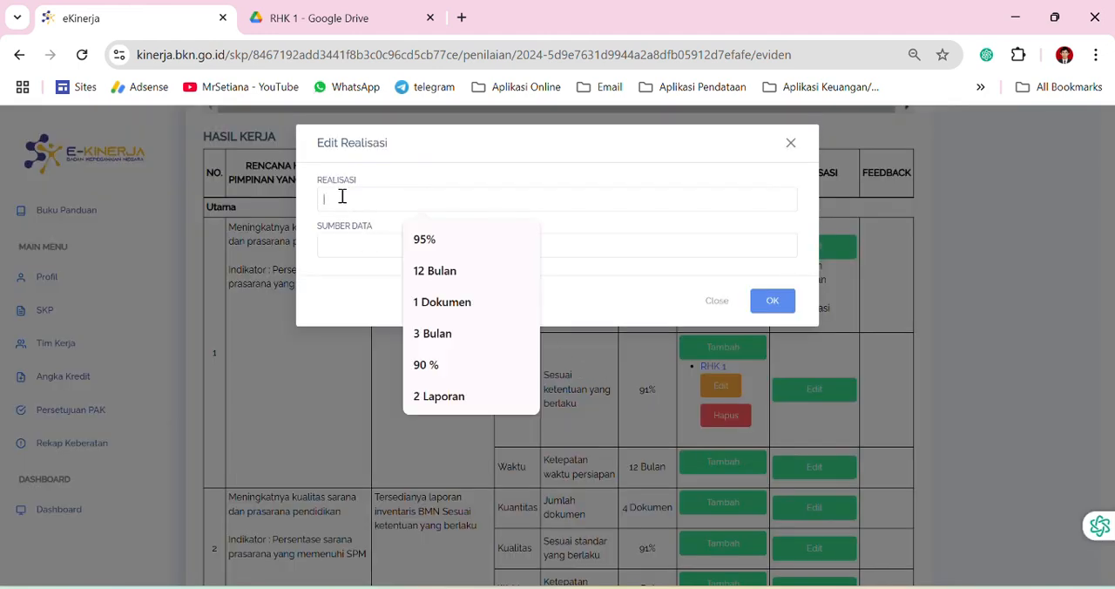
{"action": "left_click", "coordinate": [427, 363]}
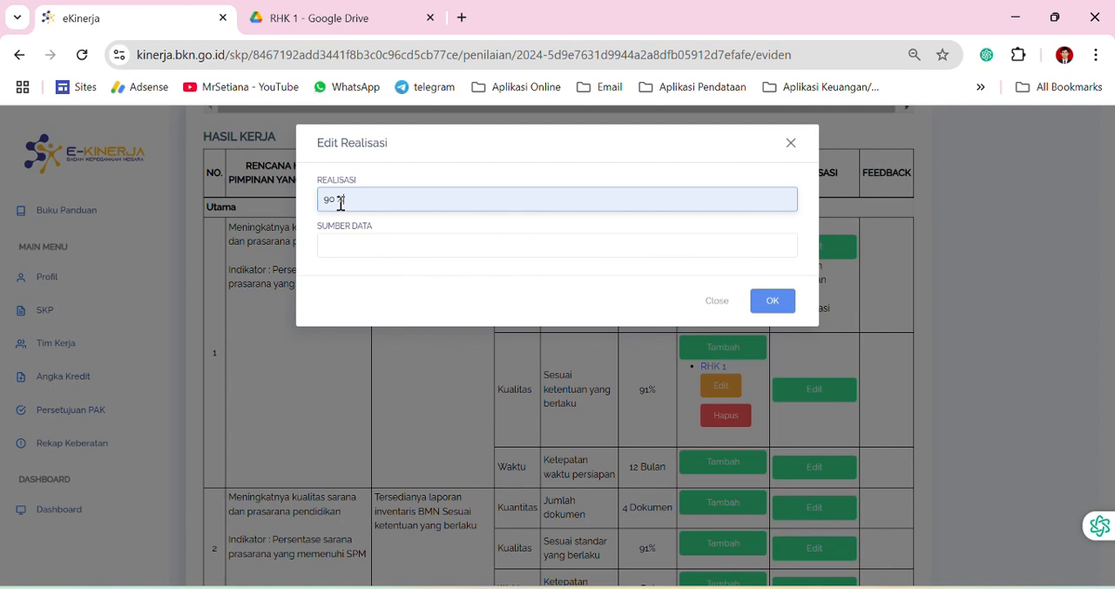
{"action": "left_click", "coordinate": [351, 245]}
{"action": "left_click", "coordinate": [512, 327]}
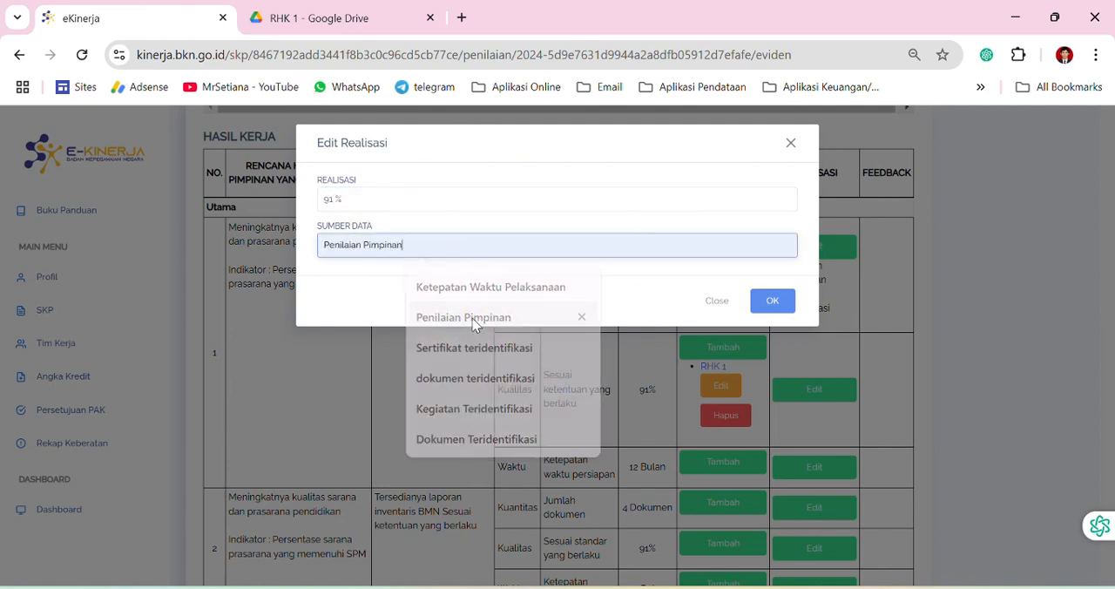
{"action": "left_click", "coordinate": [772, 301]}
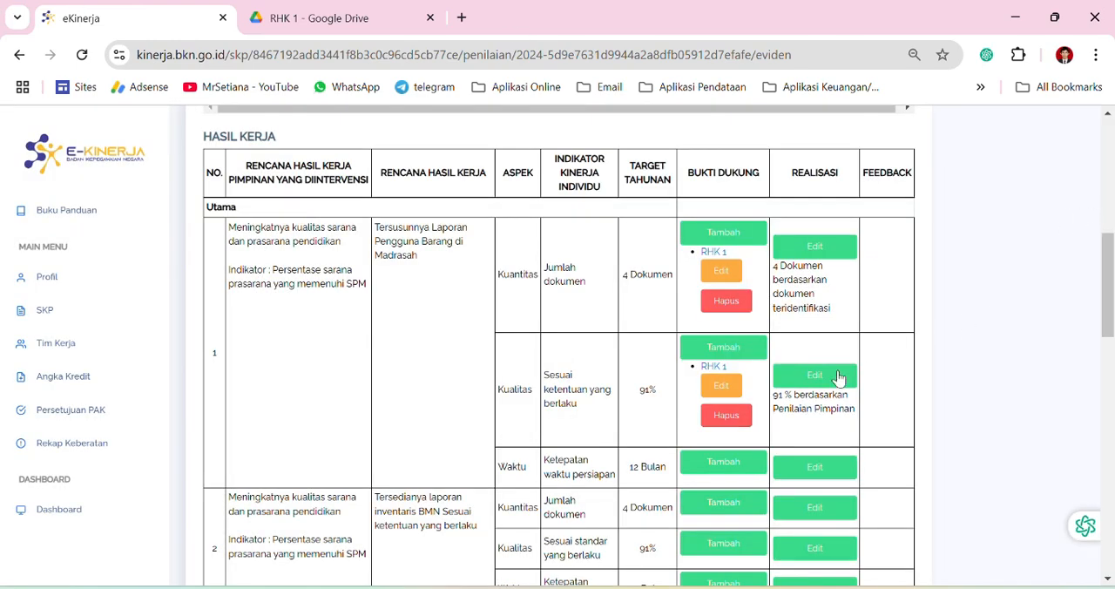
Add supporting evidence named RHK 1 with the copied folder link to work result 1's time aspect
{"action": "scroll", "coordinate": [786, 402], "scroll_direction": "down", "scroll_amount": 2}
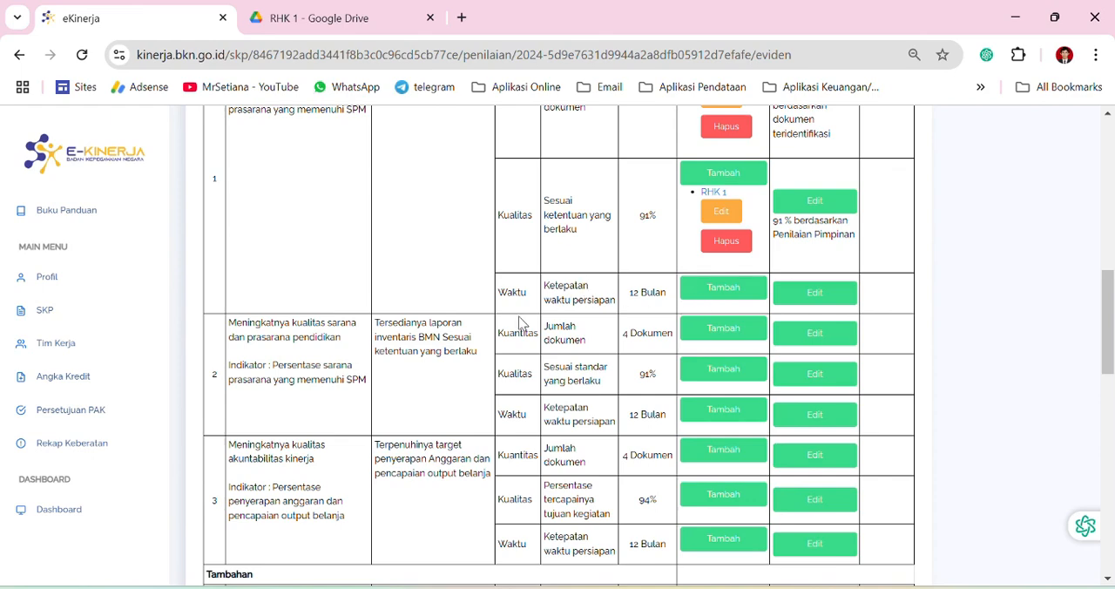
{"action": "left_click", "coordinate": [731, 290]}
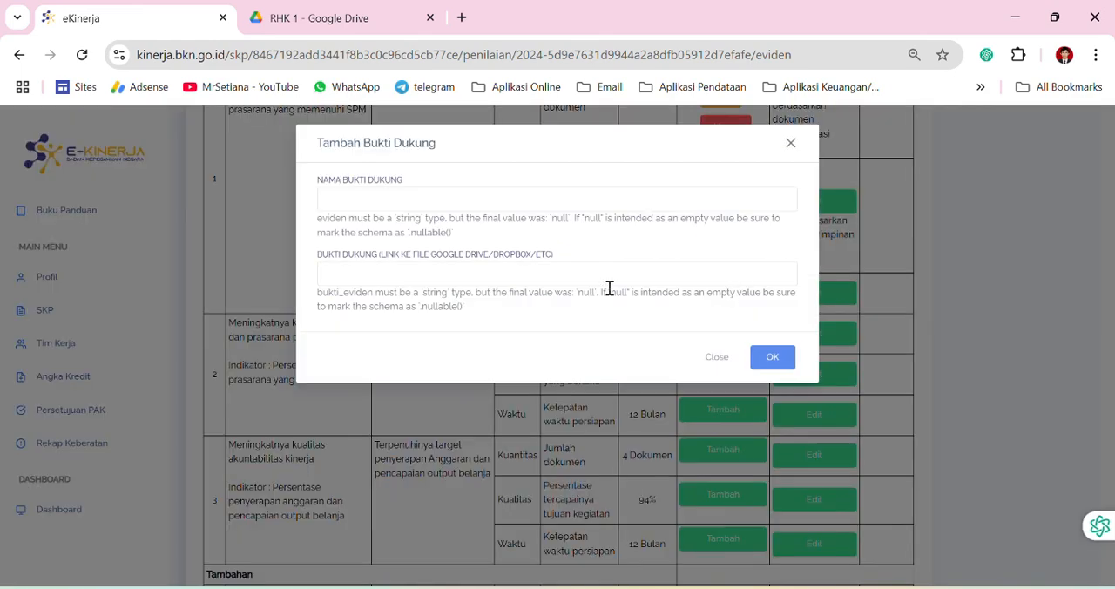
{"action": "left_click", "coordinate": [369, 200]}
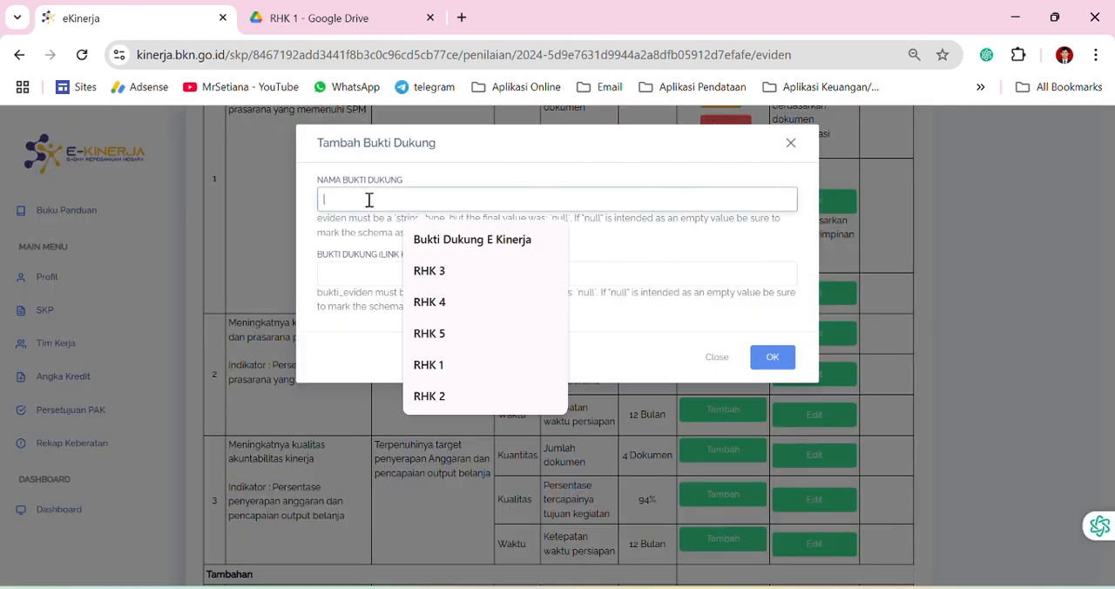
{"action": "left_click", "coordinate": [436, 366]}
{"action": "left_click", "coordinate": [393, 245]}
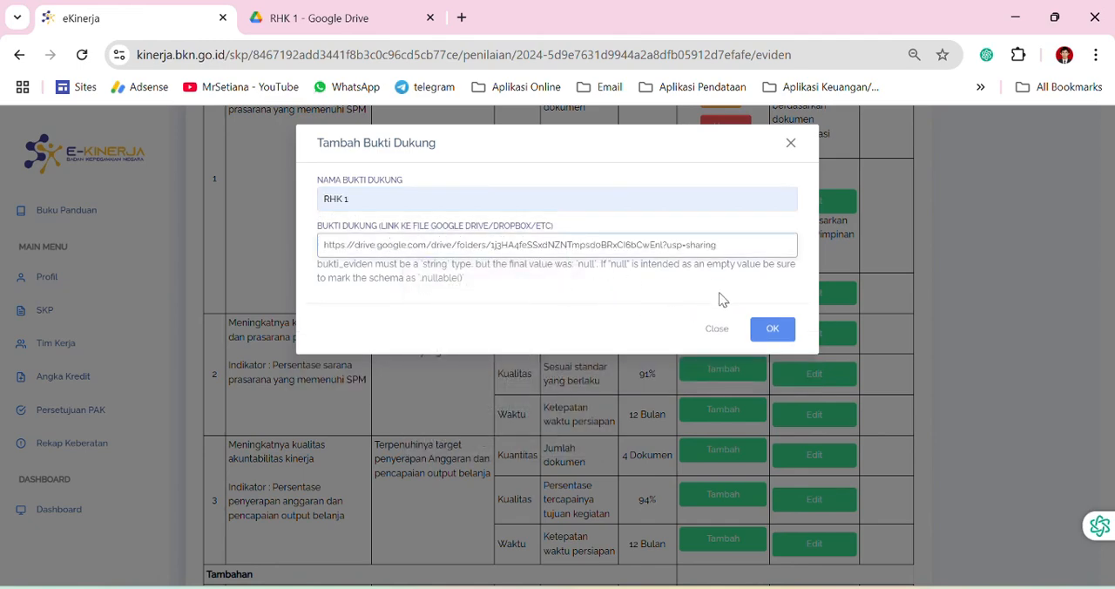
{"action": "left_click", "coordinate": [773, 329]}
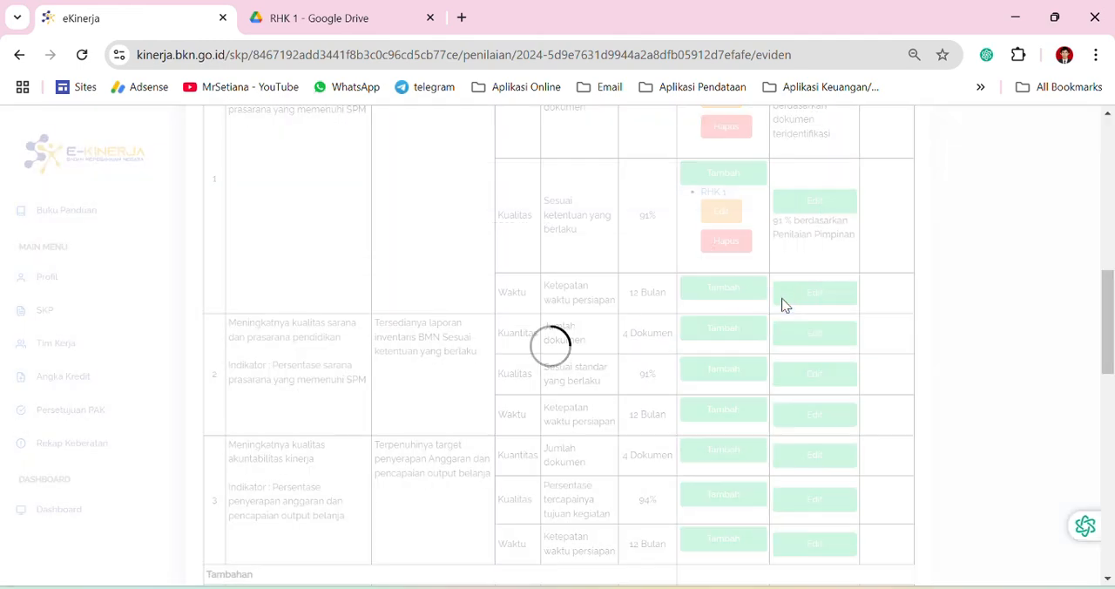
Save the realization of work result 1's time aspect as "12 Bulan" with "Ketepatan Waktu Pelaksanaan" as the data source
{"action": "left_click", "coordinate": [817, 264]}
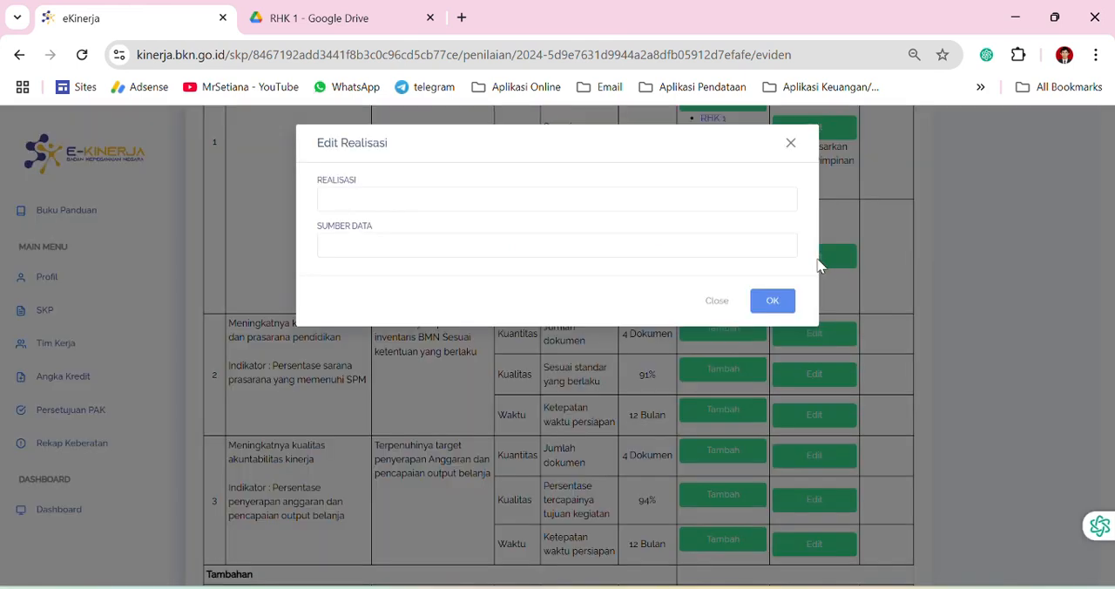
{"action": "left_click", "coordinate": [358, 199]}
{"action": "left_click", "coordinate": [427, 270]}
{"action": "left_click", "coordinate": [356, 250]}
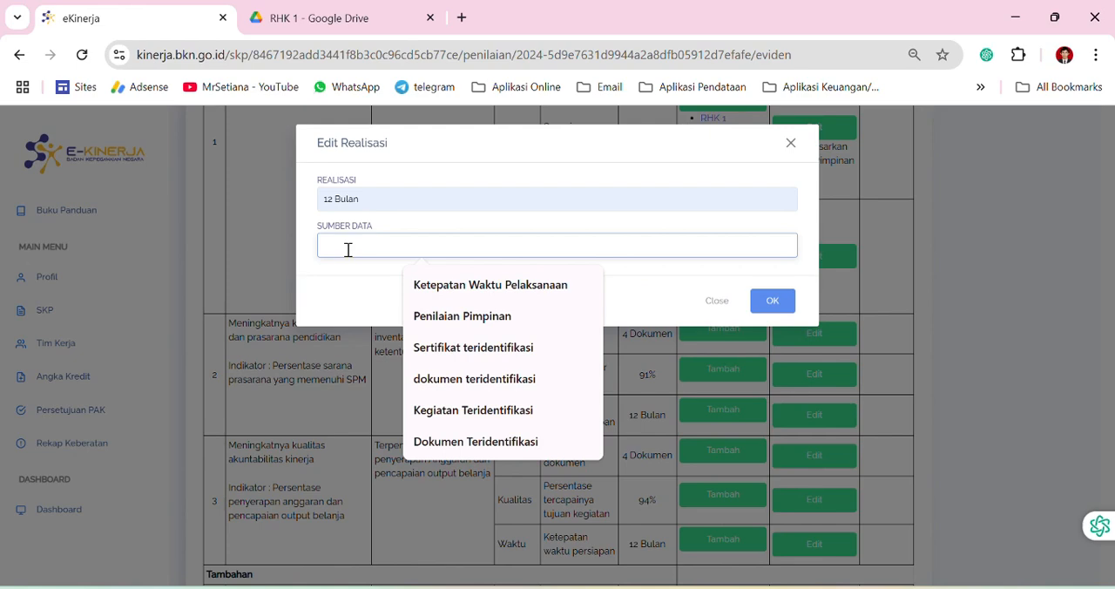
{"action": "left_click", "coordinate": [455, 288]}
{"action": "left_click", "coordinate": [773, 301]}
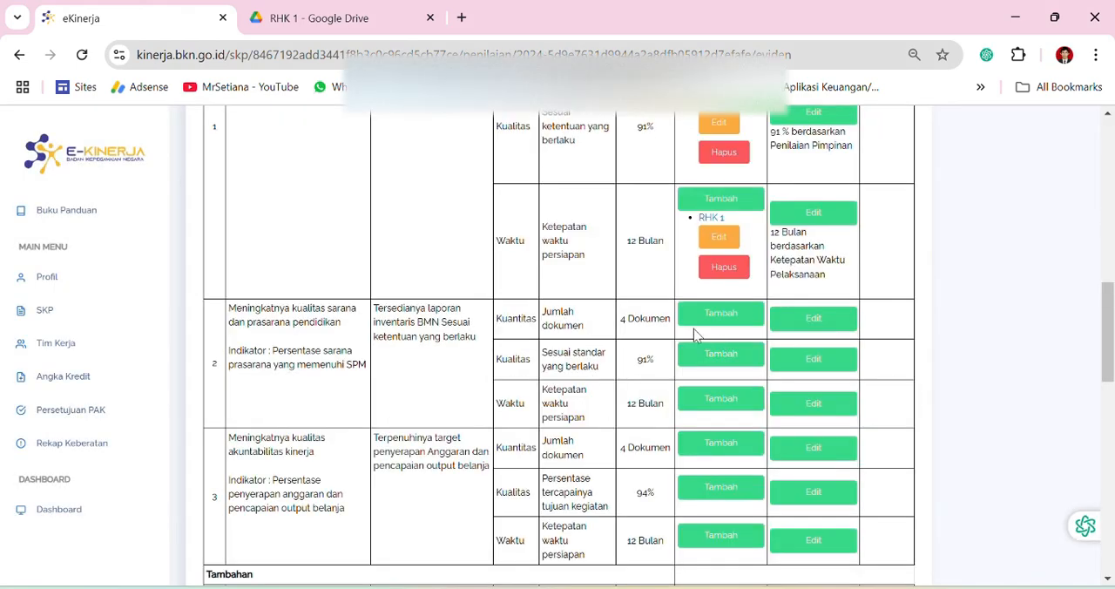
Review work result 1's evidence and realization entries and the rows of work results 2 to 4 that still need filling
{"action": "scroll", "coordinate": [653, 378], "scroll_direction": "up", "scroll_amount": 4}
{"action": "scroll", "coordinate": [665, 376], "scroll_direction": "down", "scroll_amount": 3}
{"action": "scroll", "coordinate": [354, 375], "scroll_direction": "down", "scroll_amount": 2}
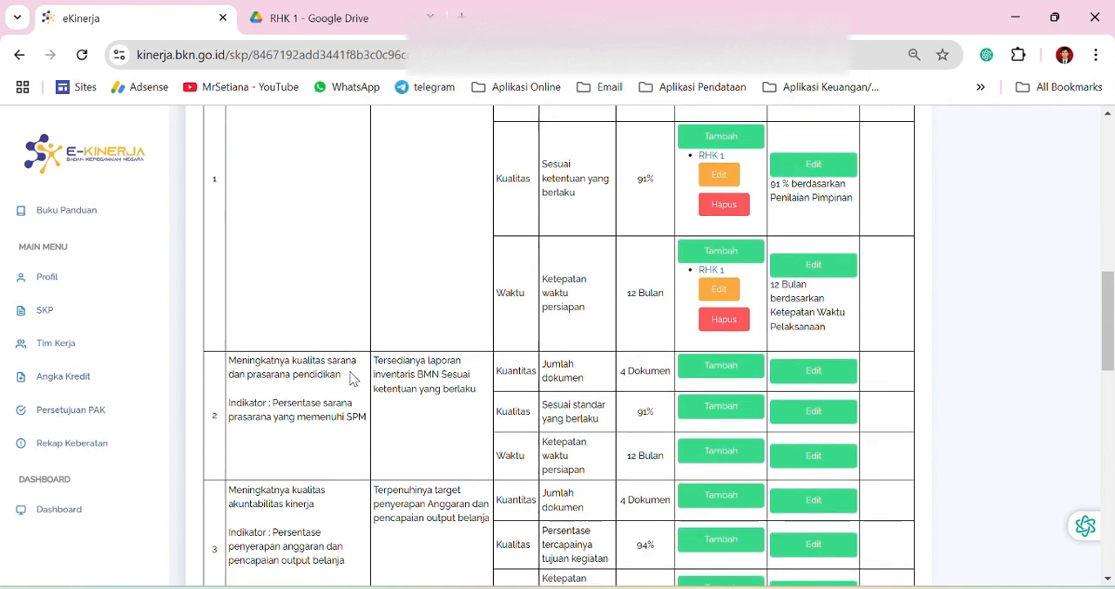
{"action": "scroll", "coordinate": [422, 368], "scroll_direction": "up", "scroll_amount": 10}
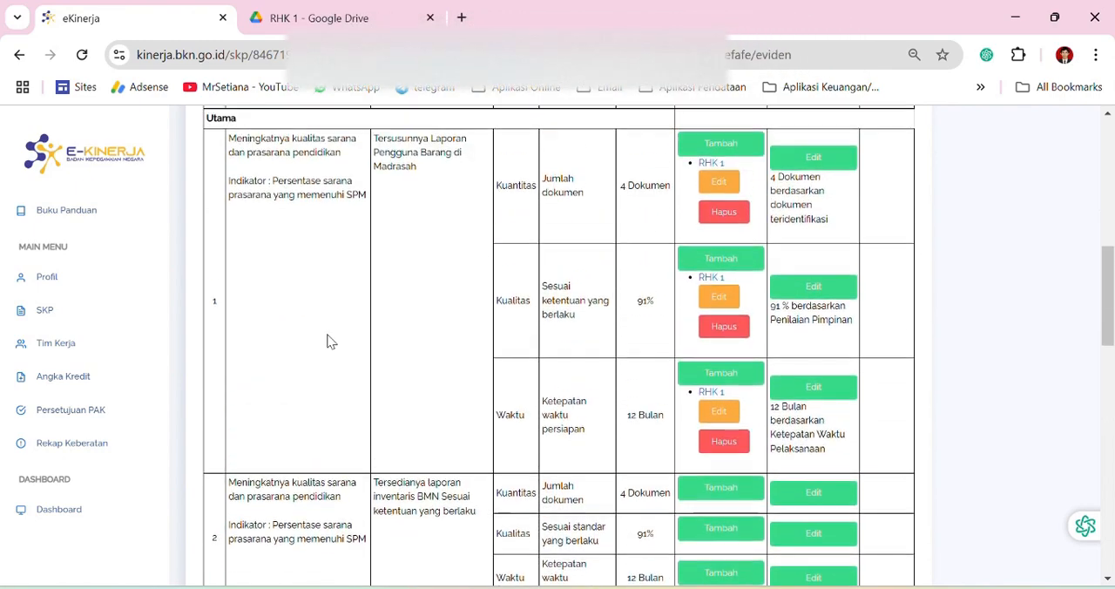
{"action": "scroll", "coordinate": [296, 264], "scroll_direction": "down", "scroll_amount": 4}
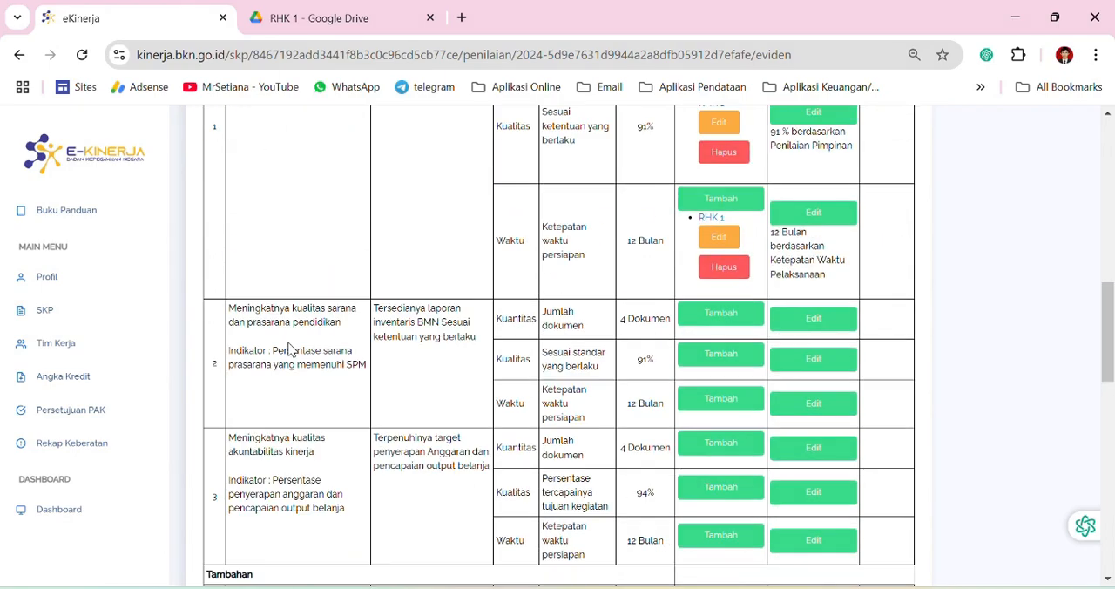
{"action": "scroll", "coordinate": [296, 349], "scroll_direction": "down", "scroll_amount": 5}
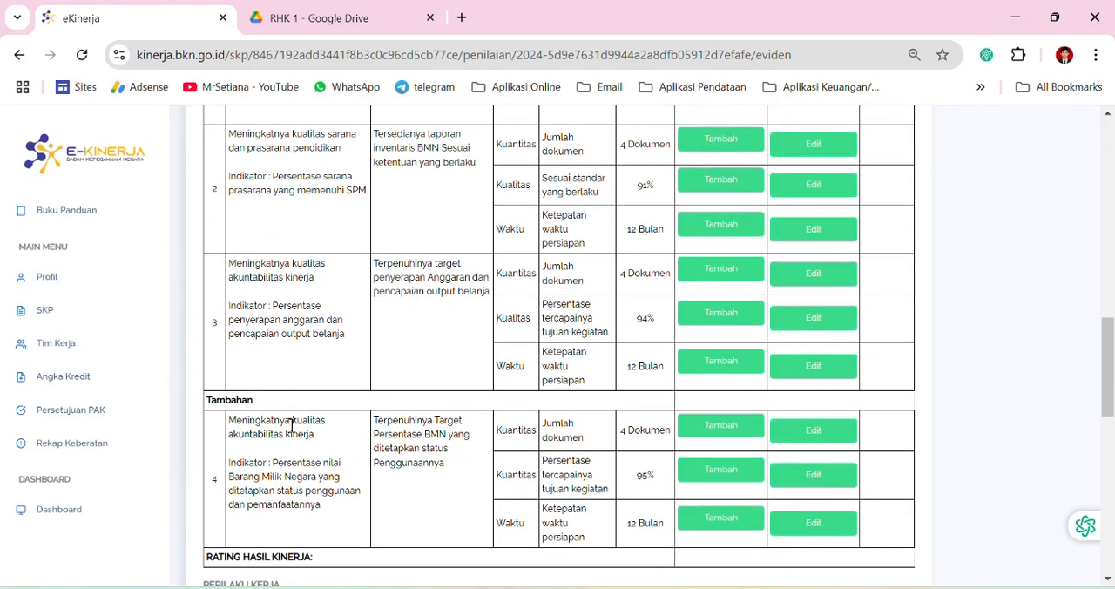
{"action": "scroll", "coordinate": [286, 433], "scroll_direction": "up", "scroll_amount": 3}
{"action": "scroll", "coordinate": [296, 409], "scroll_direction": "up", "scroll_amount": 6}
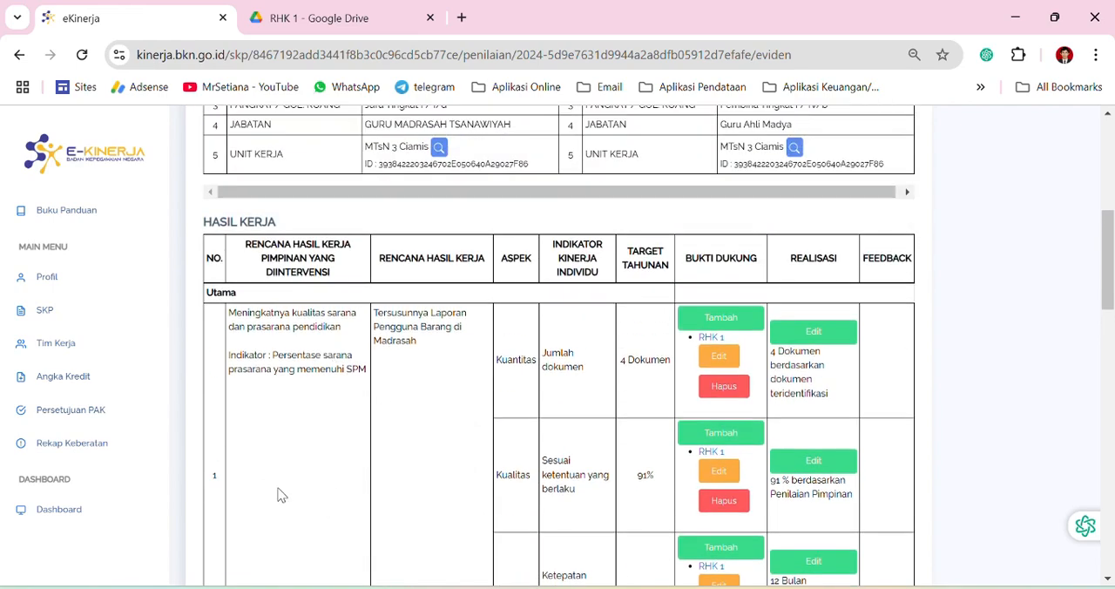
{"action": "scroll", "coordinate": [215, 480], "scroll_direction": "down", "scroll_amount": 2}
{"action": "scroll", "coordinate": [405, 423], "scroll_direction": "down", "scroll_amount": 2}
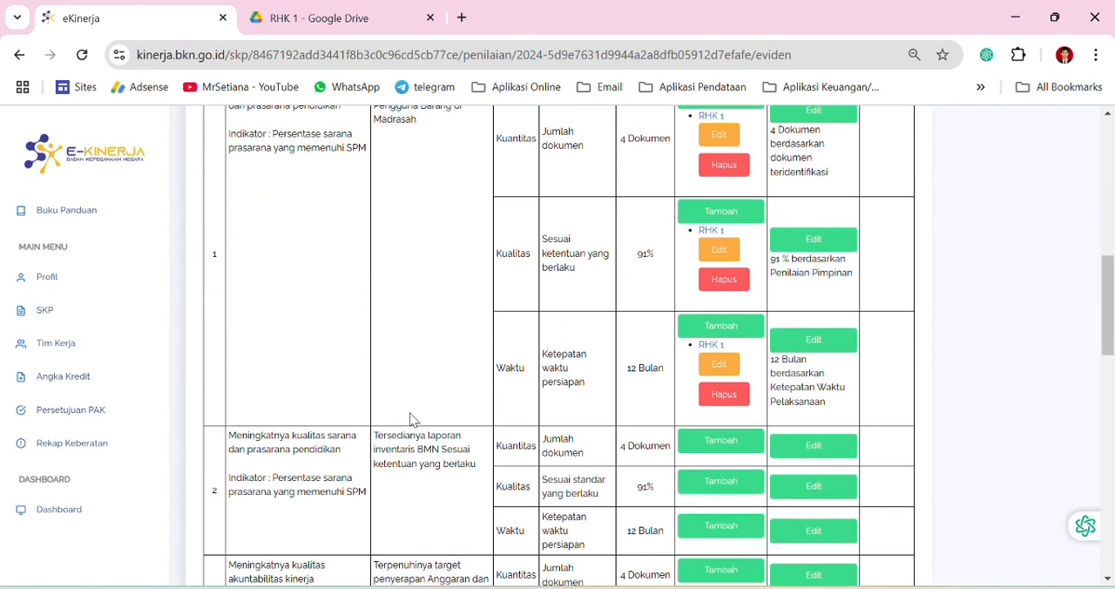
Switch to Google Drive and go up from the RHK 1 folder to its parent folder, Bukti Dukung E Kinerja Tahunan
{"action": "scroll", "coordinate": [727, 383], "scroll_direction": "up", "scroll_amount": 4}
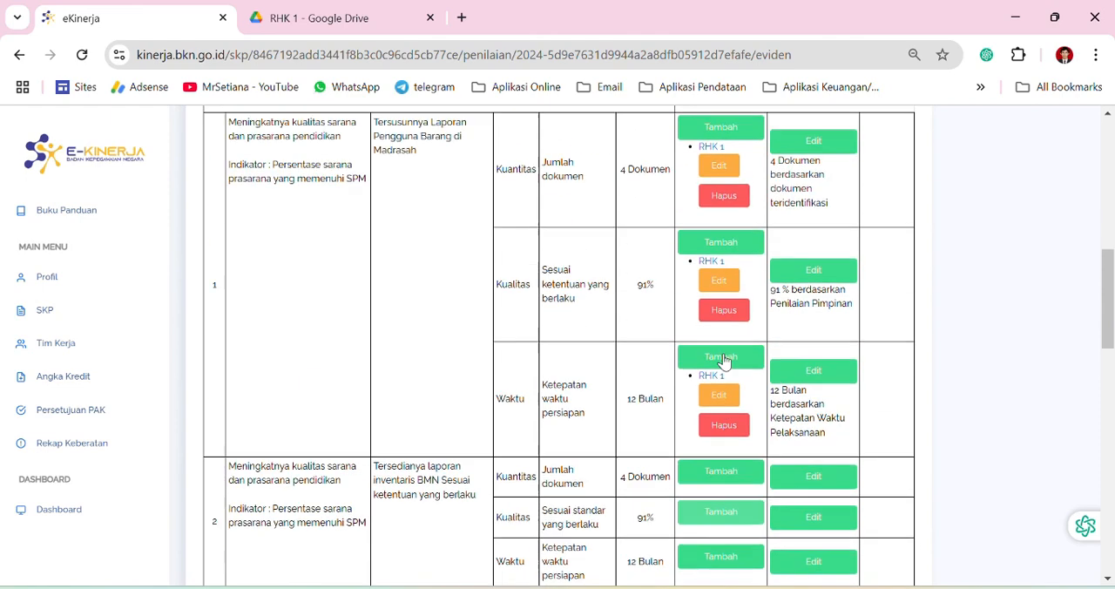
{"action": "scroll", "coordinate": [723, 357], "scroll_direction": "down", "scroll_amount": 2}
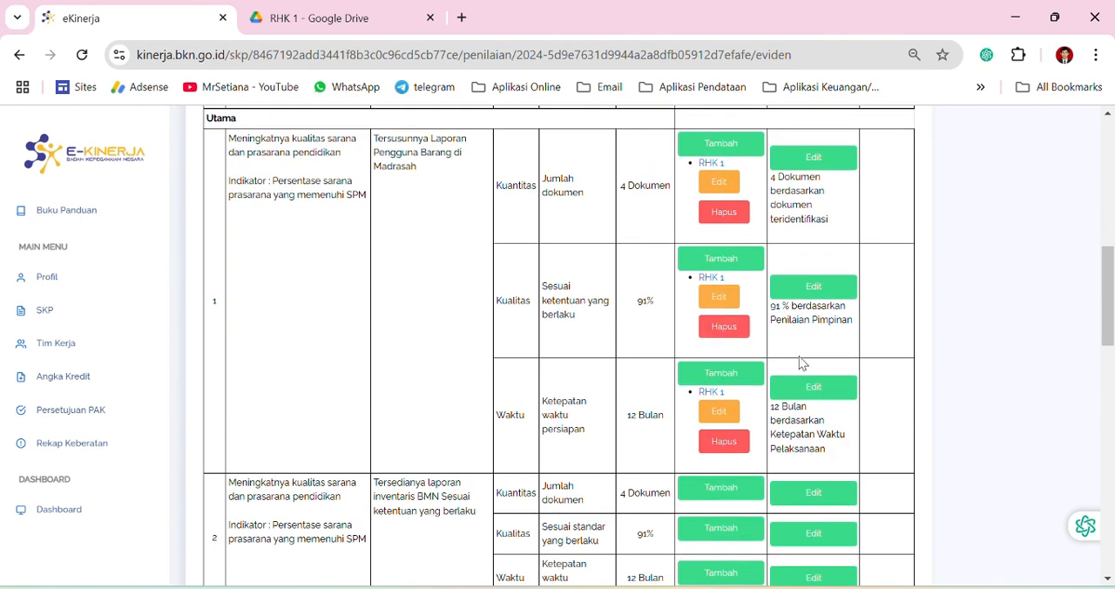
{"action": "left_click", "coordinate": [347, 26]}
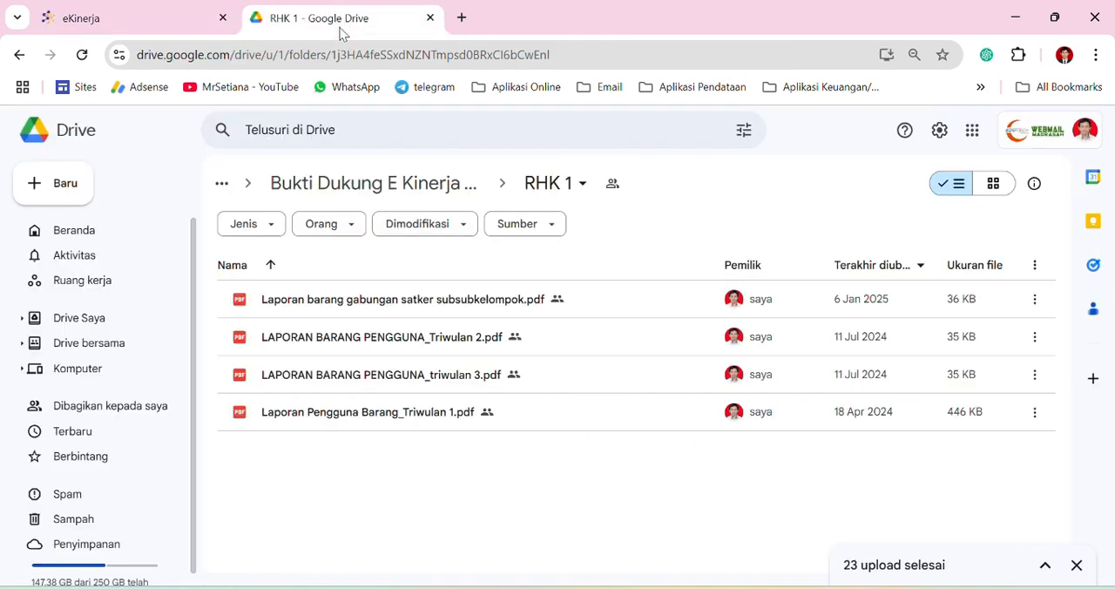
{"action": "left_click", "coordinate": [416, 190]}
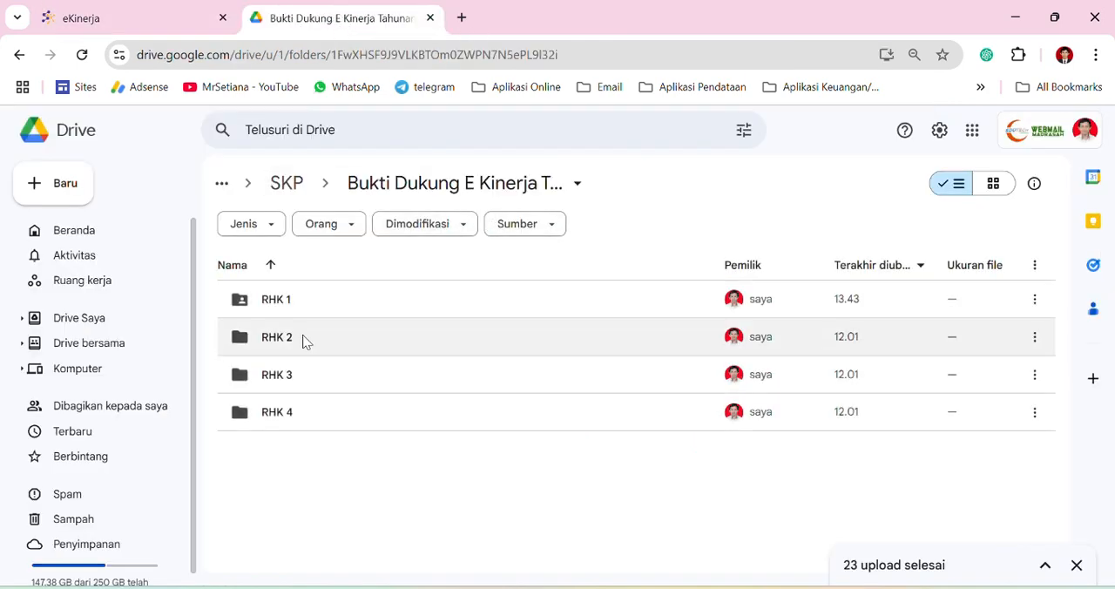
Compare the RHK 1 to RHK 4 folders in Google Drive with work results 1 to 4 in e-Kinerja
{"action": "mouse_move", "coordinate": [259, 342]}
{"action": "left_click", "coordinate": [162, 26]}
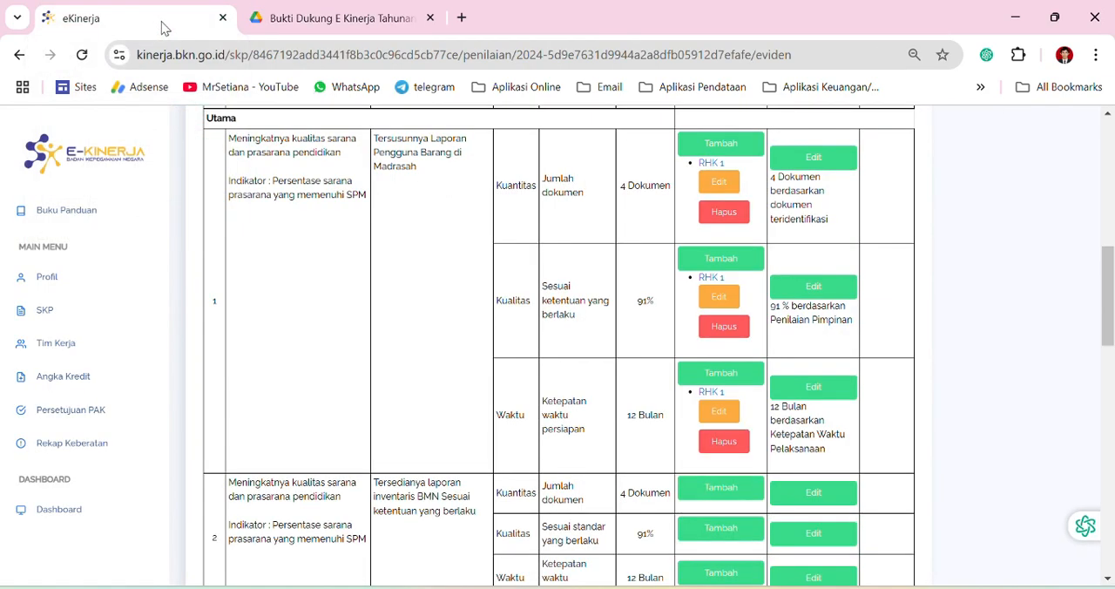
{"action": "mouse_move", "coordinate": [301, 22]}
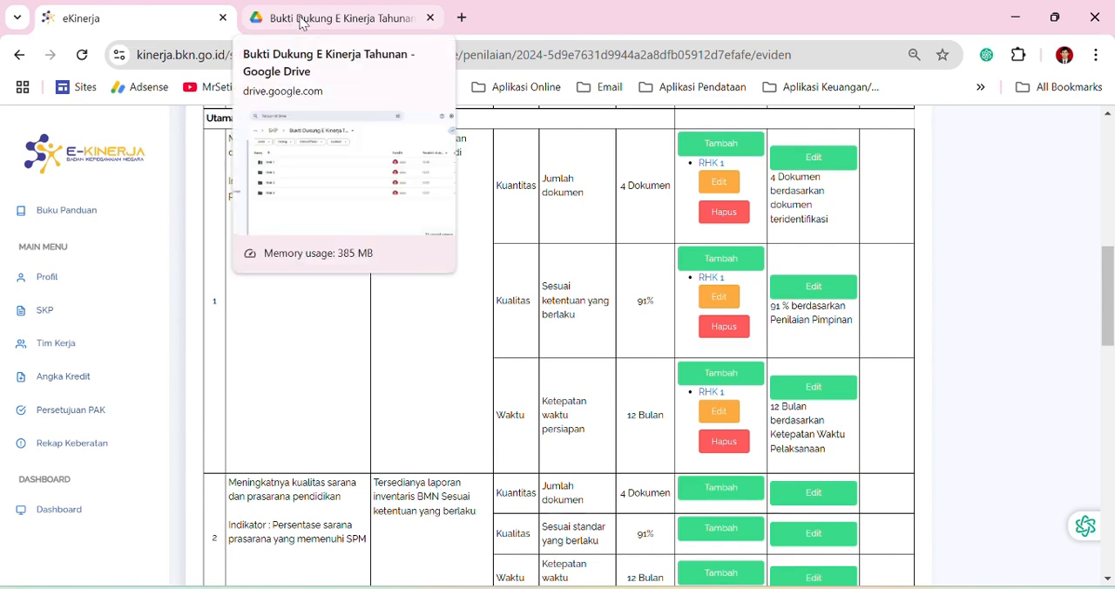
{"action": "left_click", "coordinate": [302, 23]}
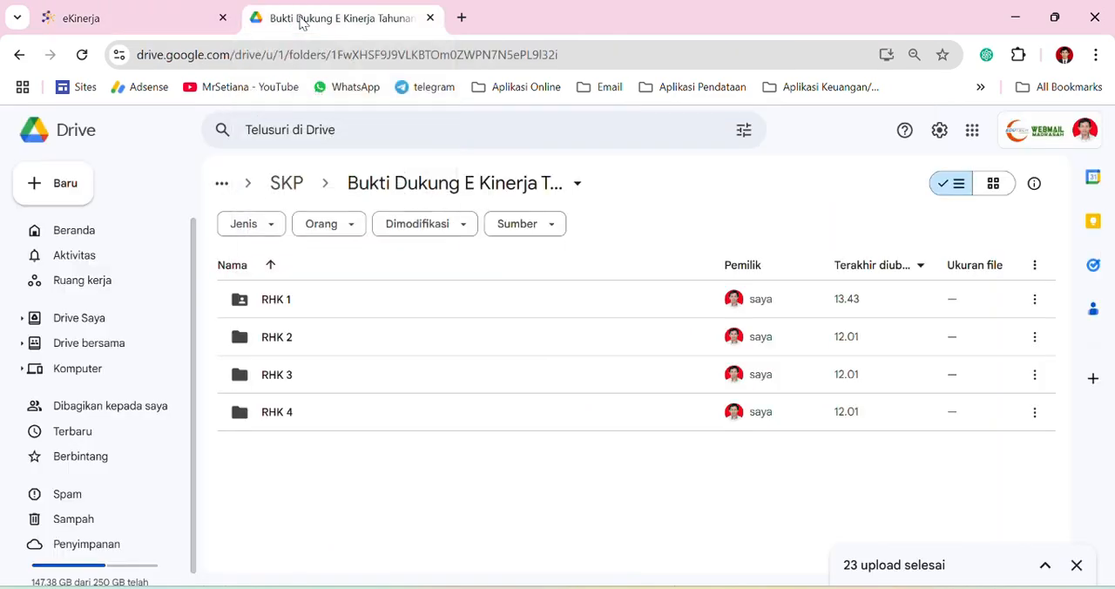
{"action": "left_click", "coordinate": [154, 23]}
{"action": "scroll", "coordinate": [670, 259], "scroll_direction": "down", "scroll_amount": 15}
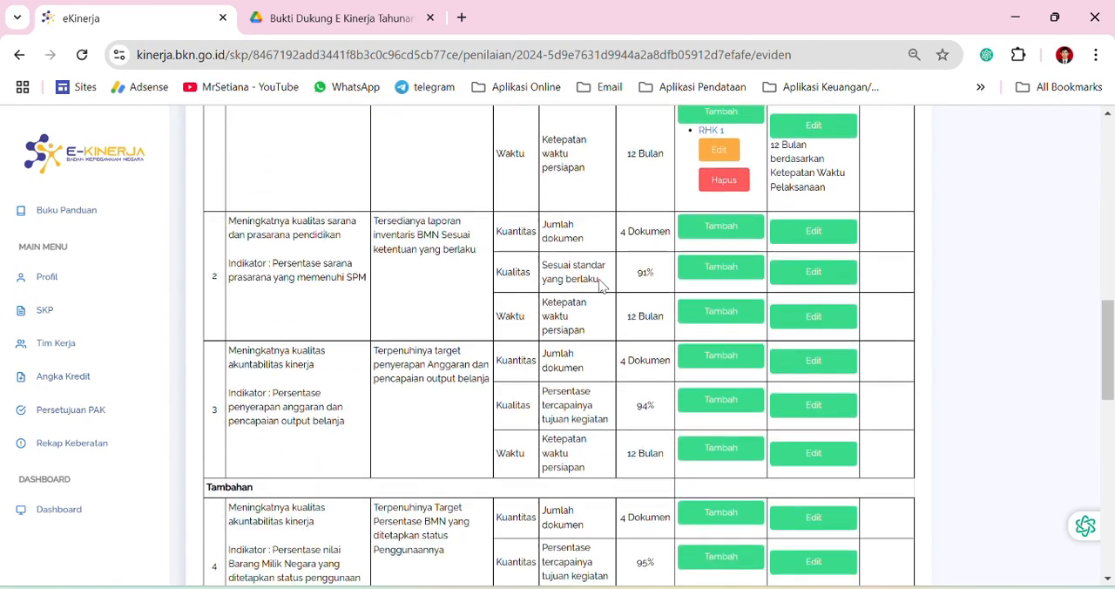
{"action": "scroll", "coordinate": [583, 366], "scroll_direction": "up", "scroll_amount": 20}
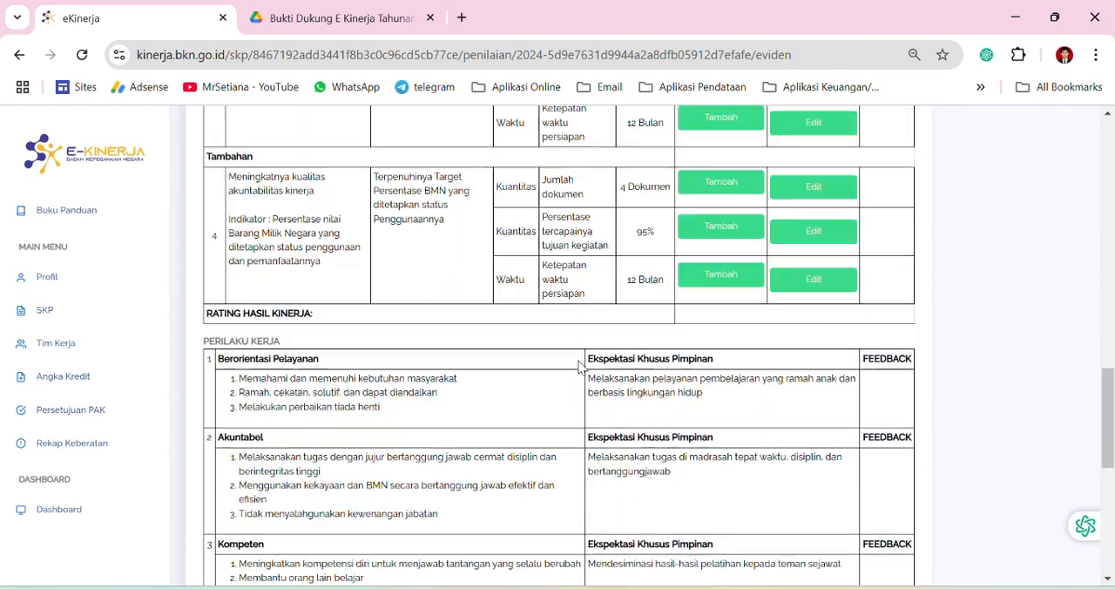
{"action": "scroll", "coordinate": [618, 385], "scroll_direction": "down", "scroll_amount": 10}
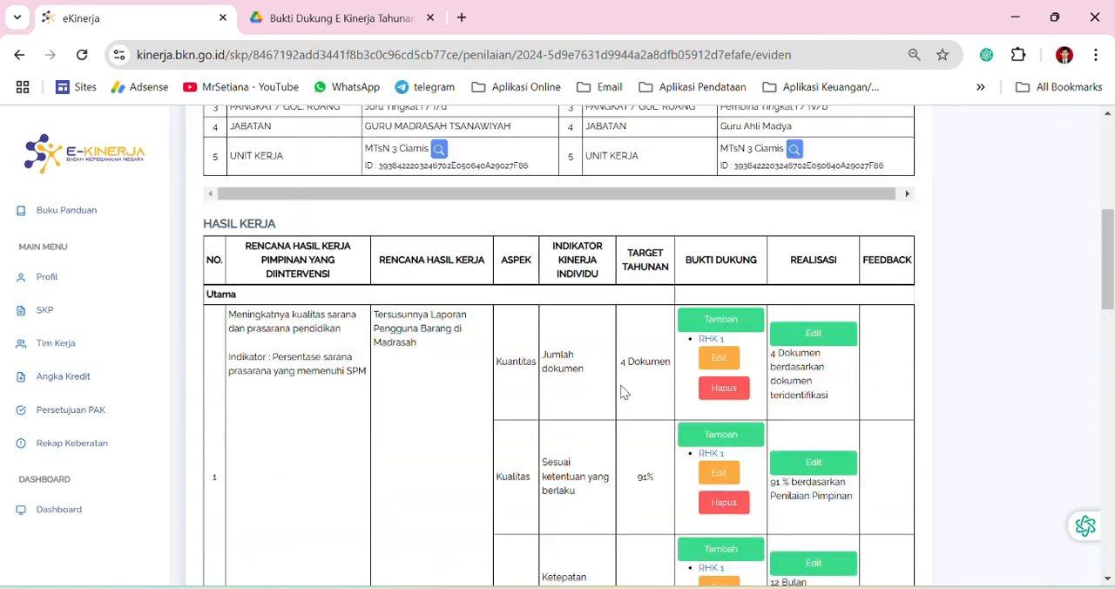
{"action": "scroll", "coordinate": [557, 353], "scroll_direction": "down", "scroll_amount": 4}
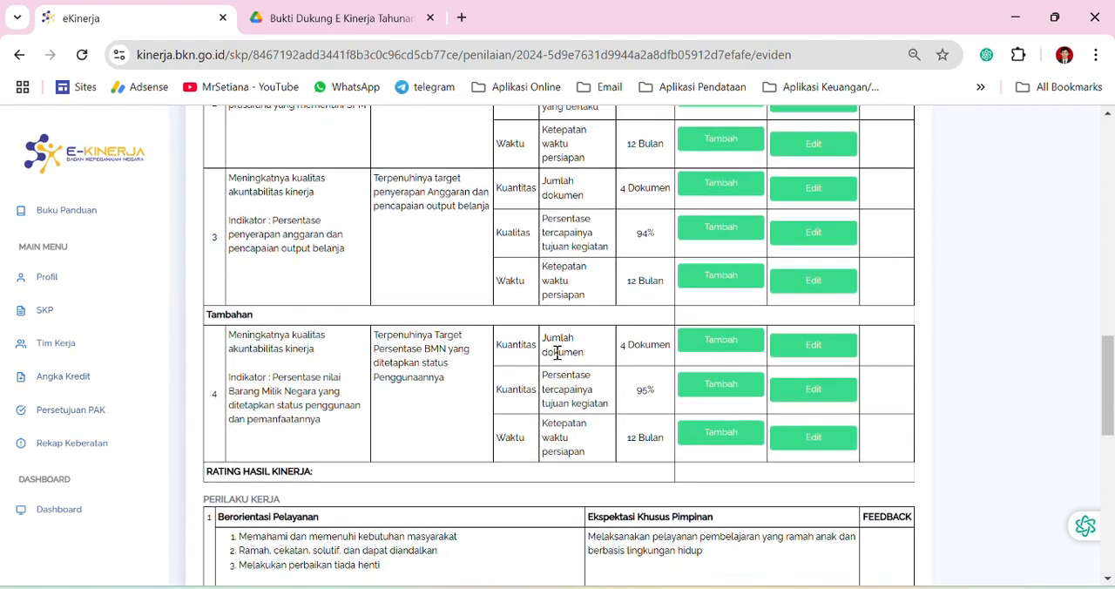
{"action": "scroll", "coordinate": [535, 368], "scroll_direction": "up", "scroll_amount": 5}
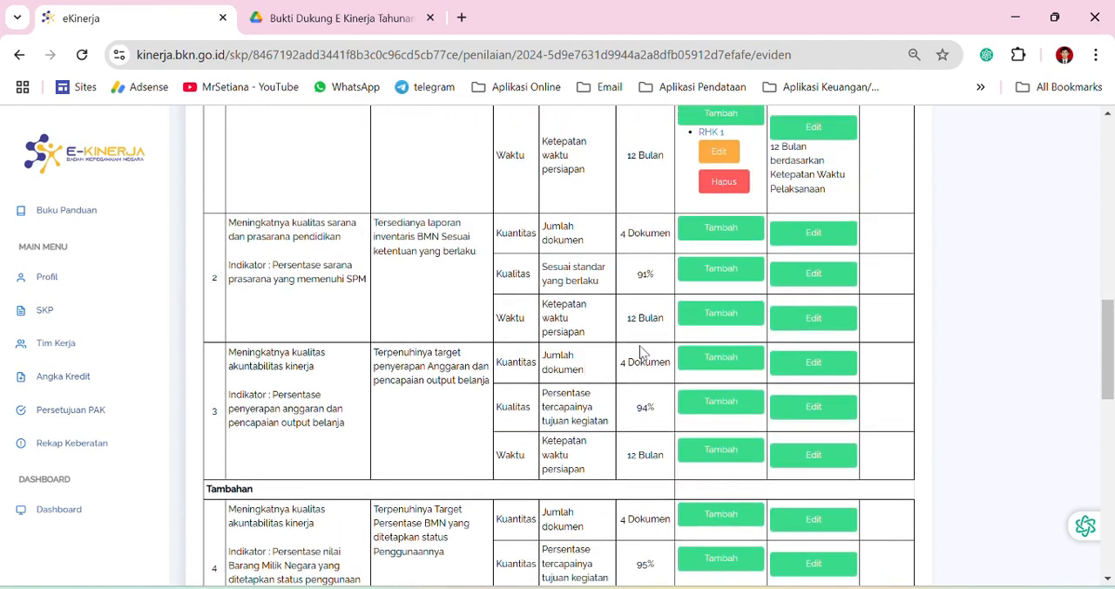
Start a supporting evidence entry for work result 2's quantity aspect and name it RHK 2
{"action": "left_click", "coordinate": [722, 231]}
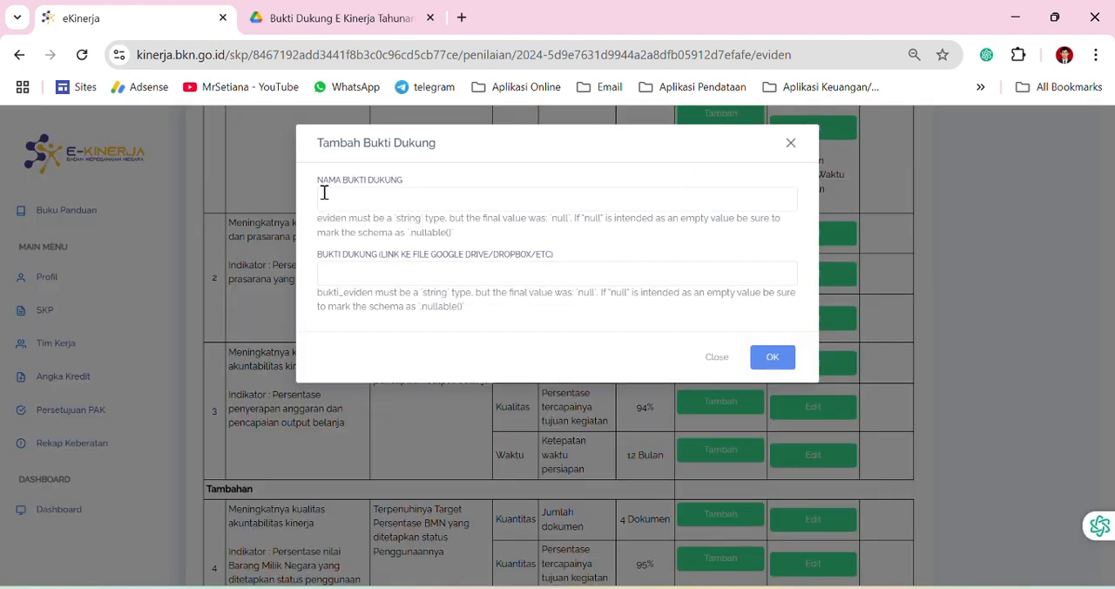
{"action": "left_click", "coordinate": [415, 205]}
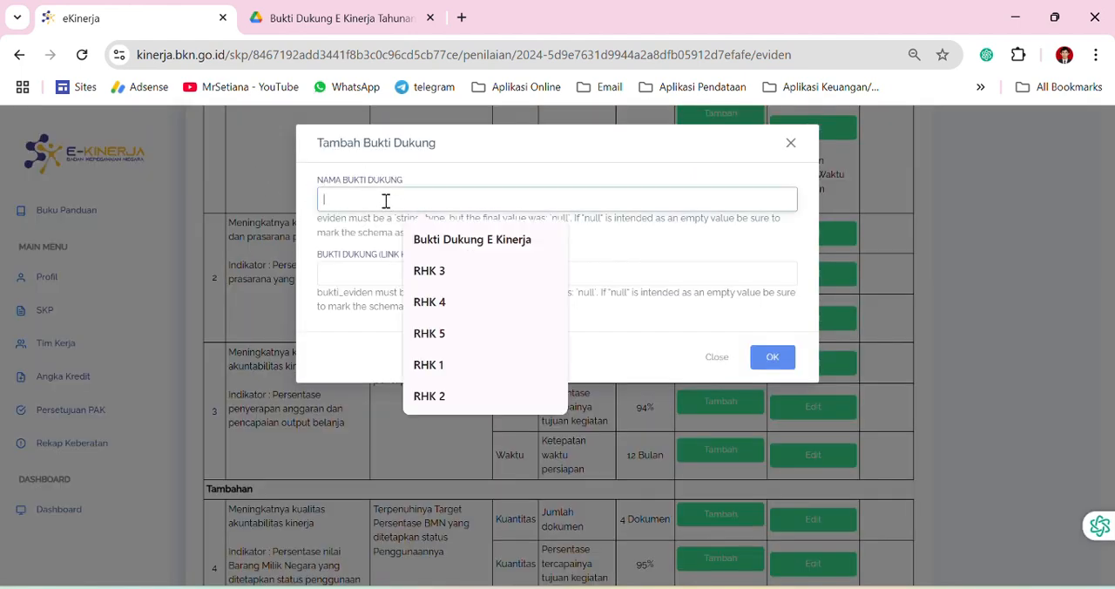
{"action": "left_click", "coordinate": [432, 393]}
In Google Drive, give anyone with the link viewer access to the RHK 2 folder and copy its link
{"action": "left_click", "coordinate": [331, 18]}
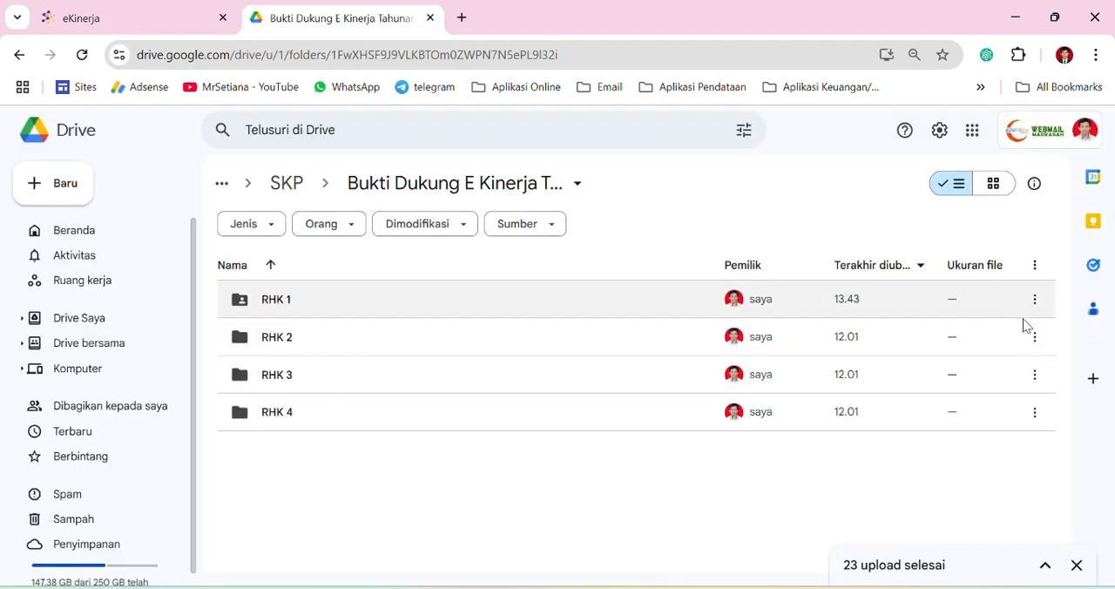
{"action": "left_click", "coordinate": [1034, 347]}
{"action": "mouse_move", "coordinate": [914, 471]}
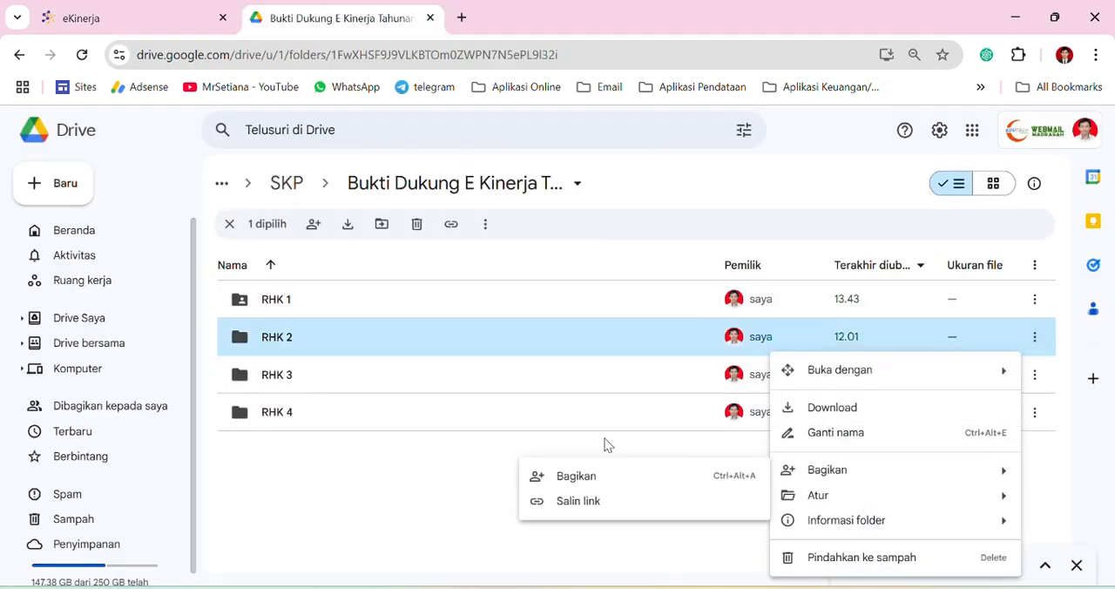
{"action": "left_click", "coordinate": [584, 480]}
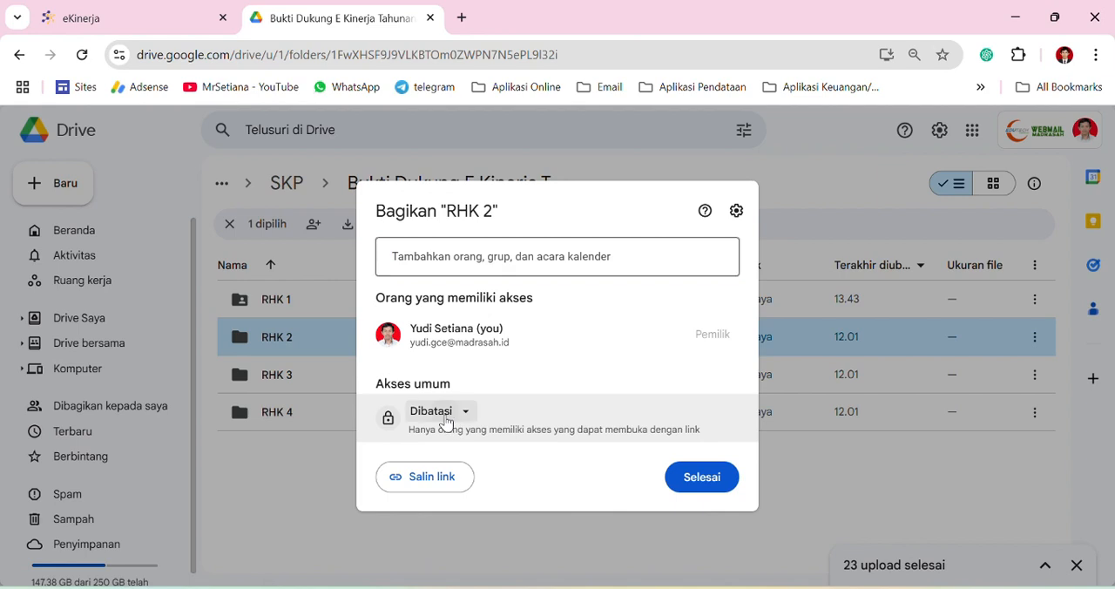
{"action": "left_click", "coordinate": [441, 415]}
{"action": "left_click", "coordinate": [493, 374]}
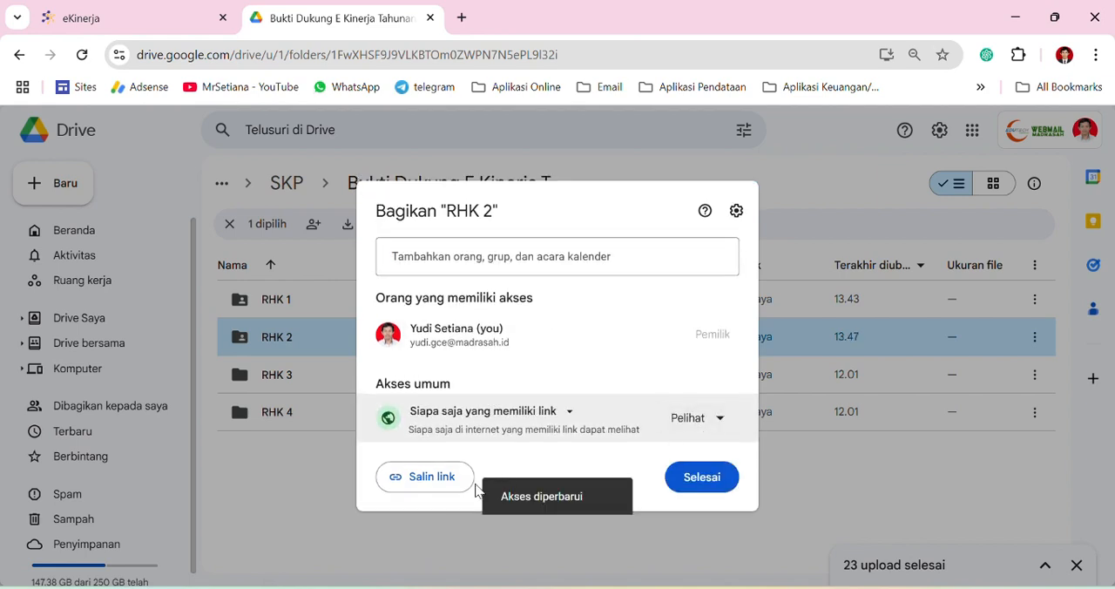
{"action": "left_click", "coordinate": [435, 479]}
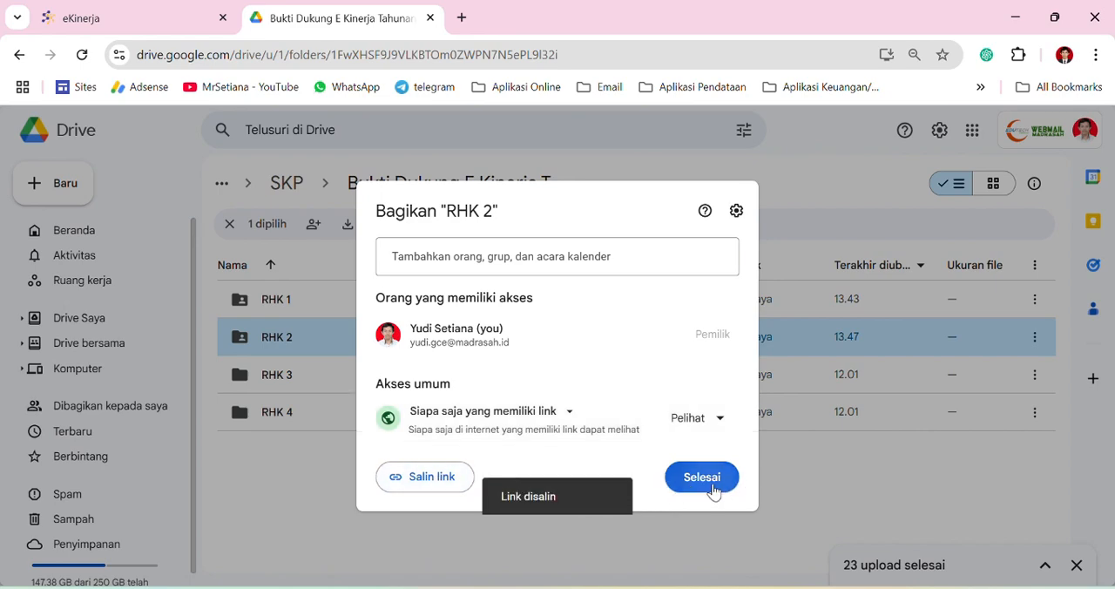
{"action": "left_click", "coordinate": [712, 486]}
Back in e-Kinerja, paste the copied folder link into the RHK 2 evidence entry and save it
{"action": "left_click", "coordinate": [192, 25]}
{"action": "left_click", "coordinate": [468, 247]}
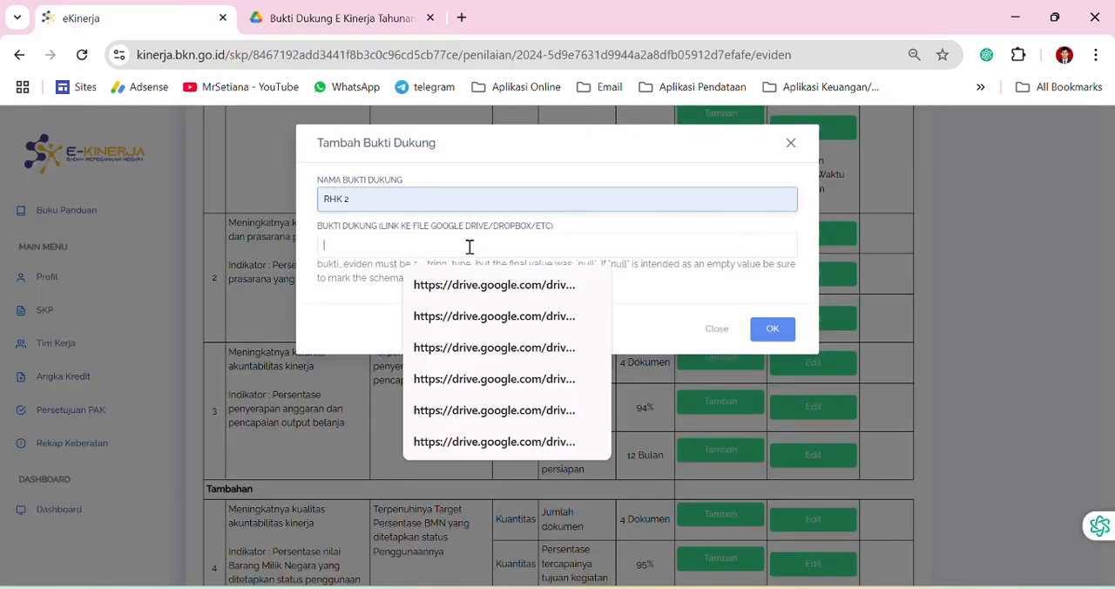
{"action": "key", "text": "ctrl+v"}
{"action": "left_click", "coordinate": [762, 328]}
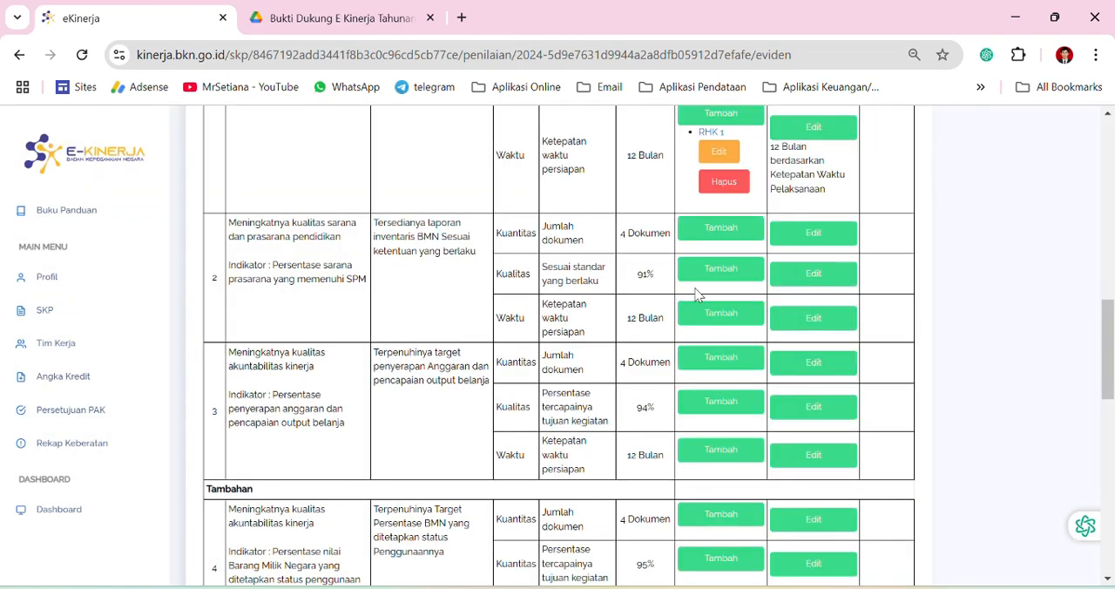
Check work result 2's row for the added evidence and reload the e-Kinerja page
{"action": "scroll", "coordinate": [716, 252], "scroll_direction": "up", "scroll_amount": 5}
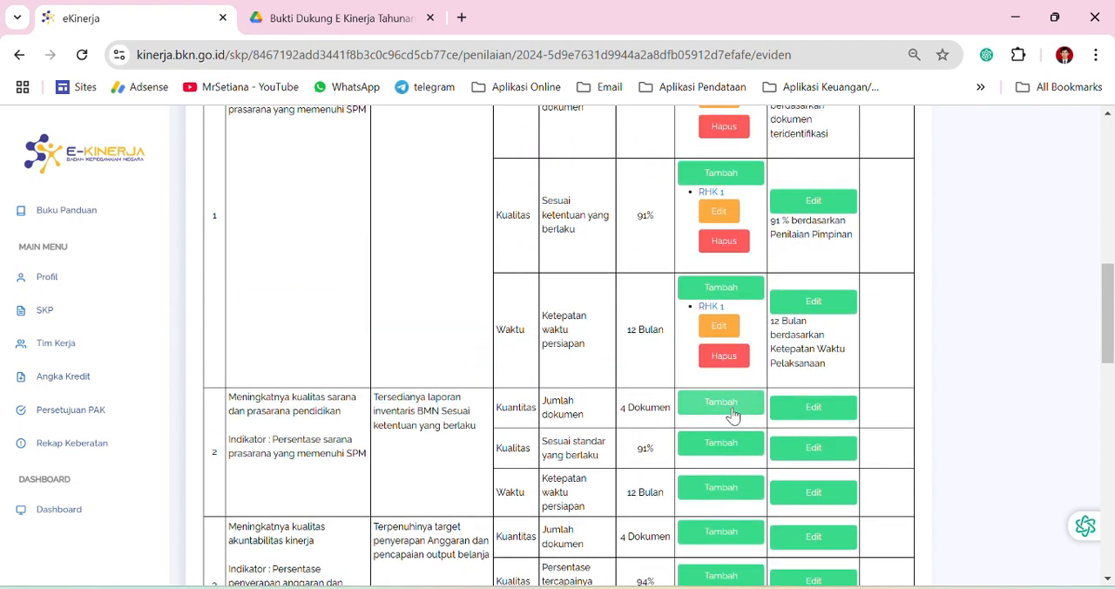
{"action": "scroll", "coordinate": [696, 365], "scroll_direction": "down", "scroll_amount": 4}
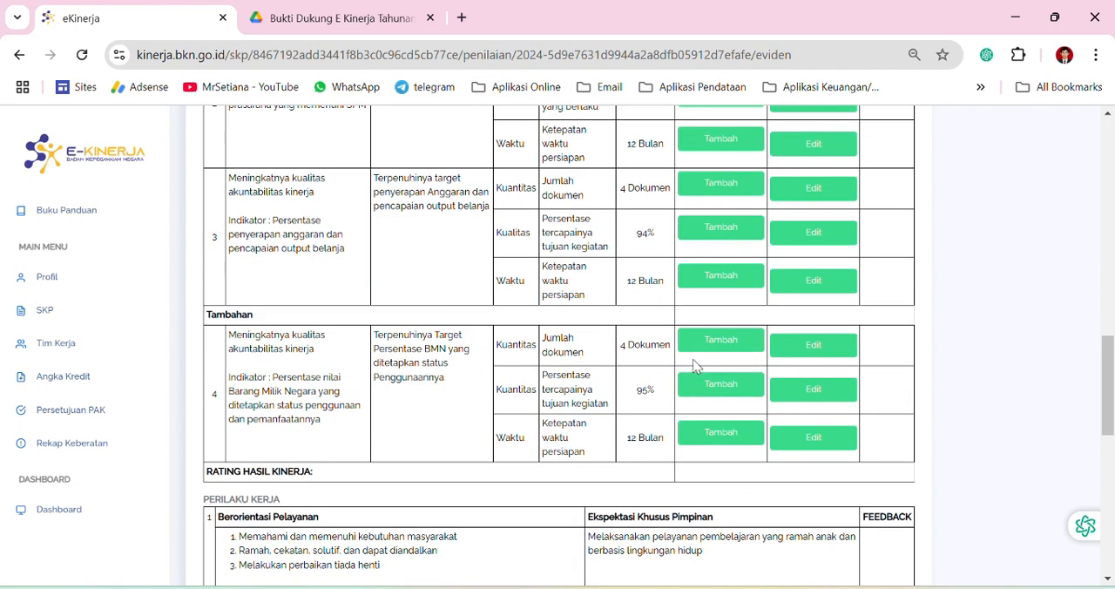
{"action": "scroll", "coordinate": [694, 368], "scroll_direction": "down", "scroll_amount": 2}
{"action": "scroll", "coordinate": [682, 373], "scroll_direction": "up", "scroll_amount": 7}
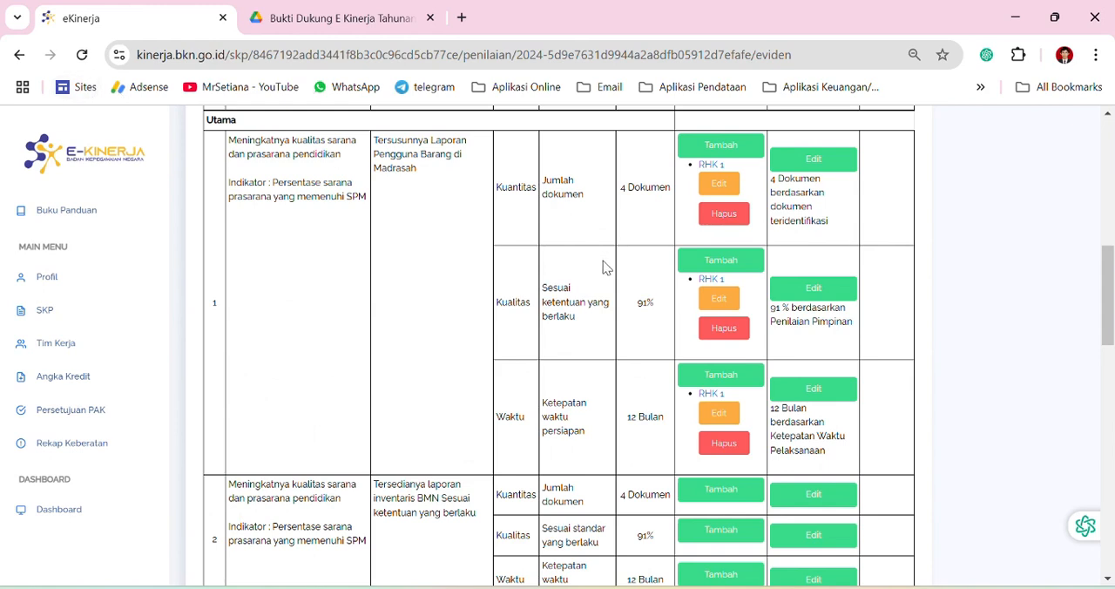
{"action": "left_click", "coordinate": [82, 54]}
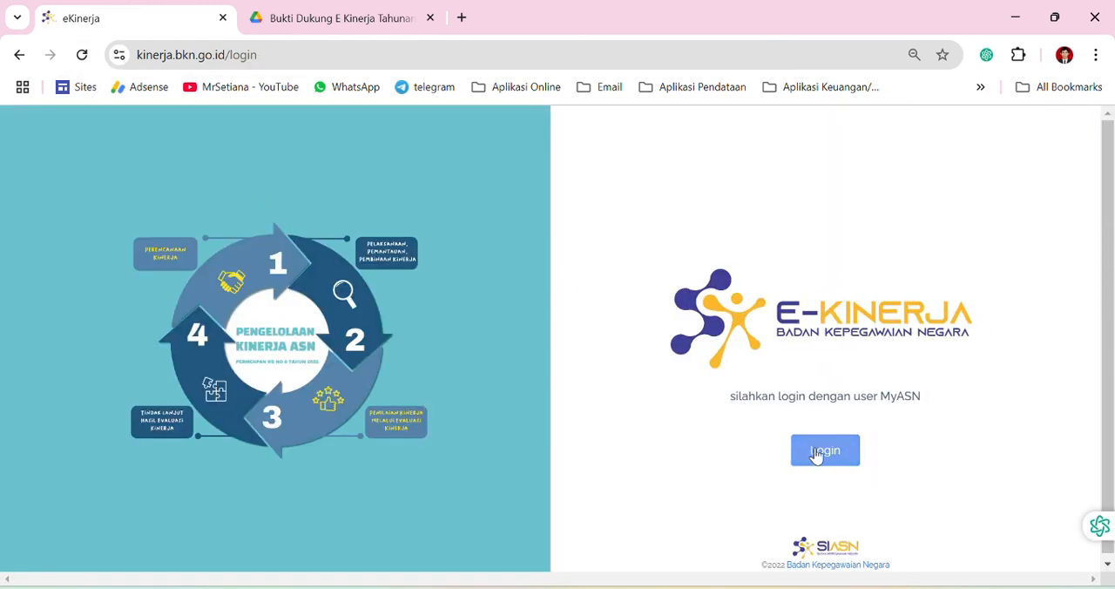
Review the evidence and realization entries of work results 1 and 2 and the unfilled rows of work results 3 and 4
{"action": "scroll", "coordinate": [745, 443], "scroll_direction": "down", "scroll_amount": 10}
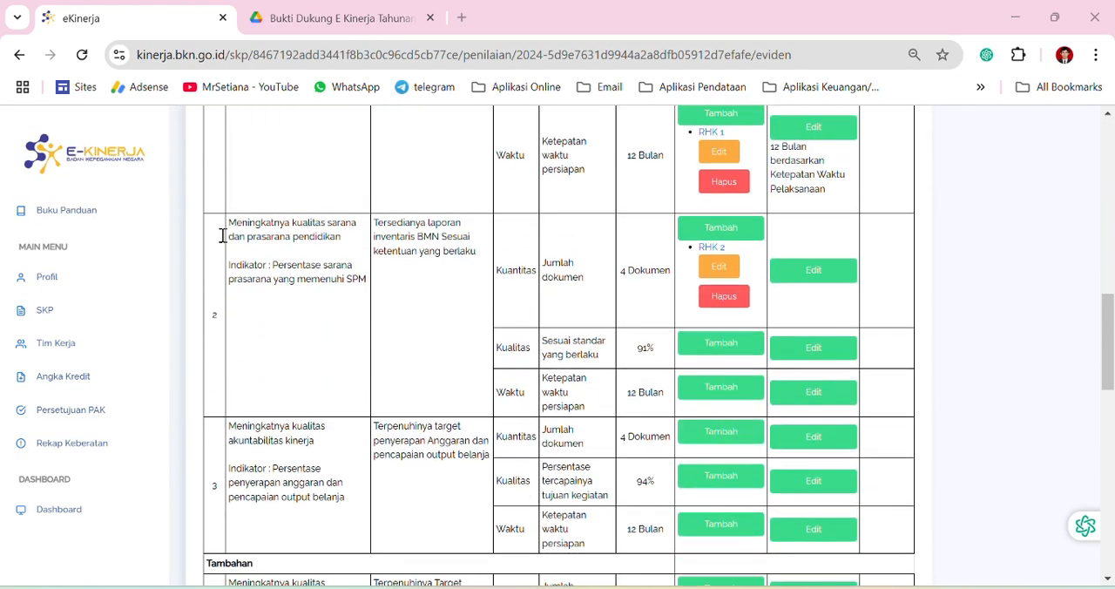
{"action": "scroll", "coordinate": [625, 240], "scroll_direction": "up", "scroll_amount": 5}
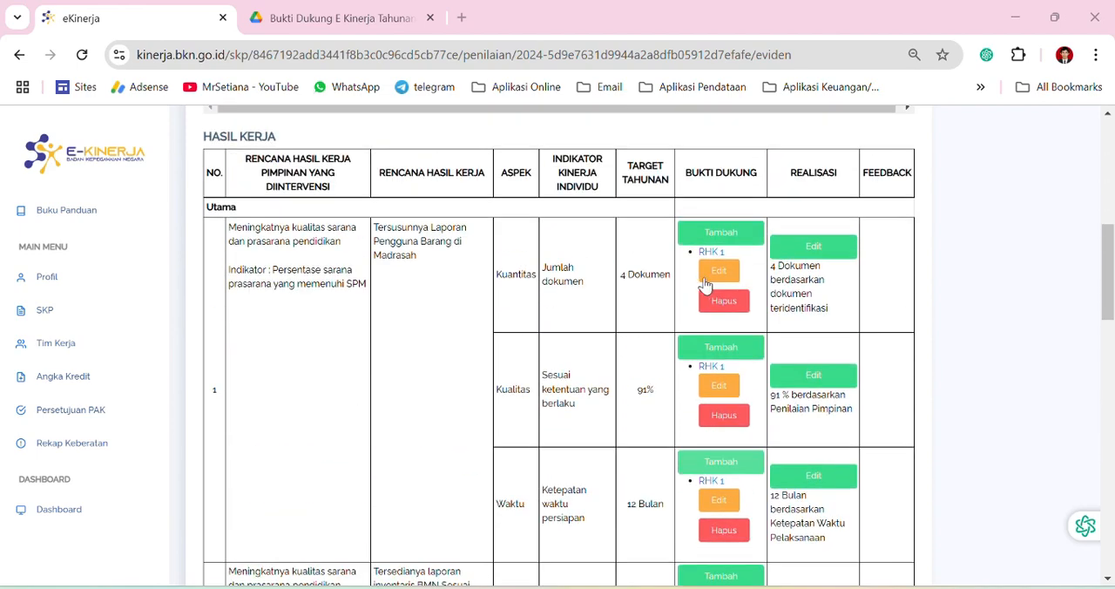
{"action": "scroll", "coordinate": [706, 285], "scroll_direction": "down", "scroll_amount": 3}
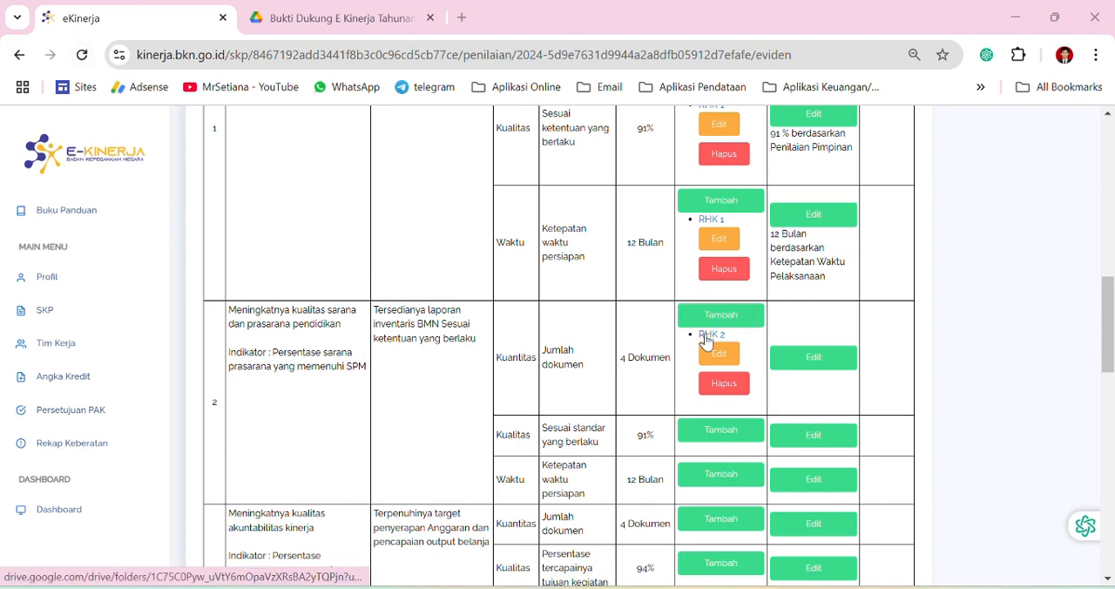
{"action": "scroll", "coordinate": [677, 366], "scroll_direction": "down", "scroll_amount": 2}
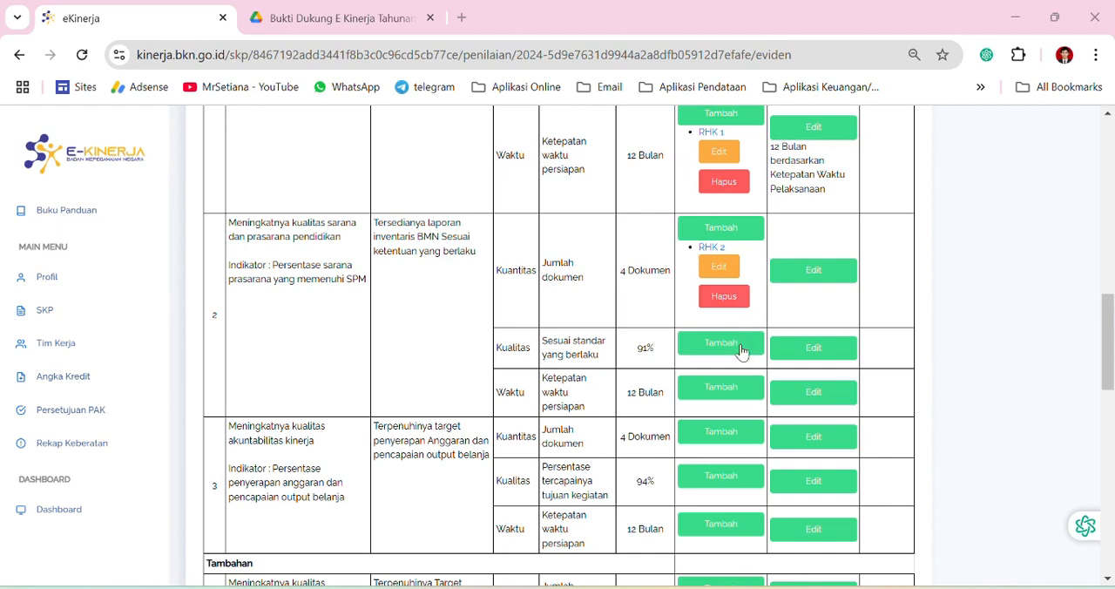
{"action": "scroll", "coordinate": [668, 429], "scroll_direction": "down", "scroll_amount": 2}
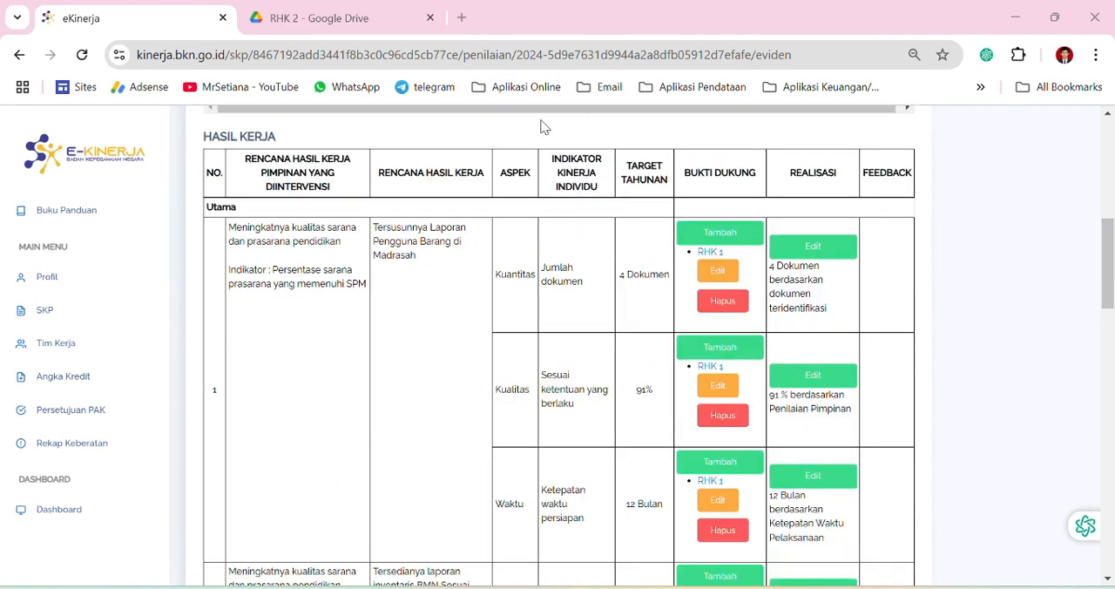
{"action": "scroll", "coordinate": [751, 304], "scroll_direction": "down", "scroll_amount": 2}
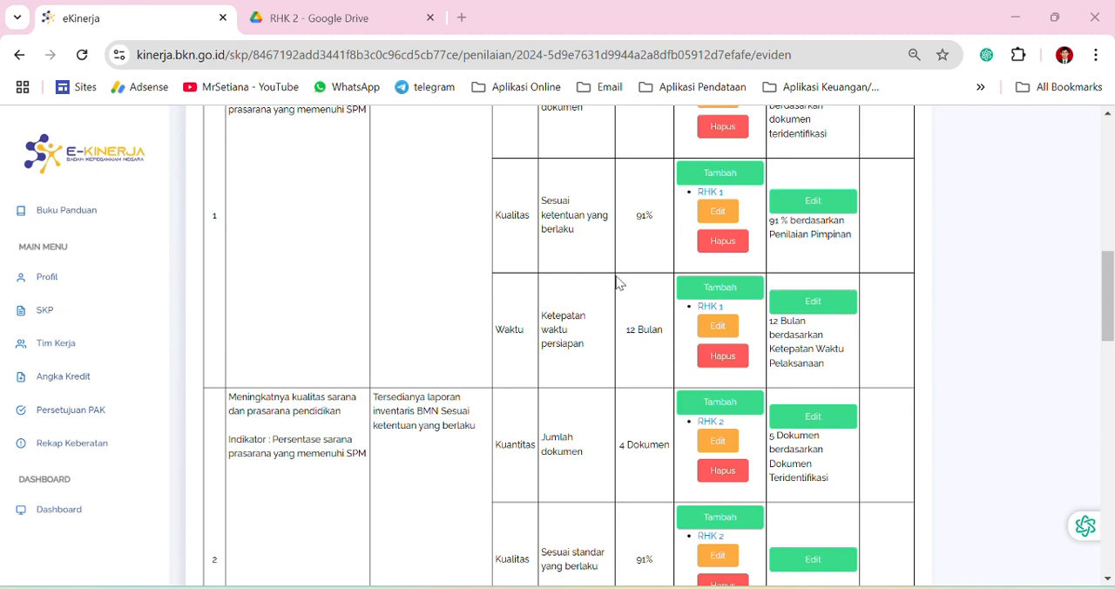
Set the Kualitas realization of work result 1 to 100 % and save it
{"action": "scroll", "coordinate": [654, 258], "scroll_direction": "up", "scroll_amount": 2}
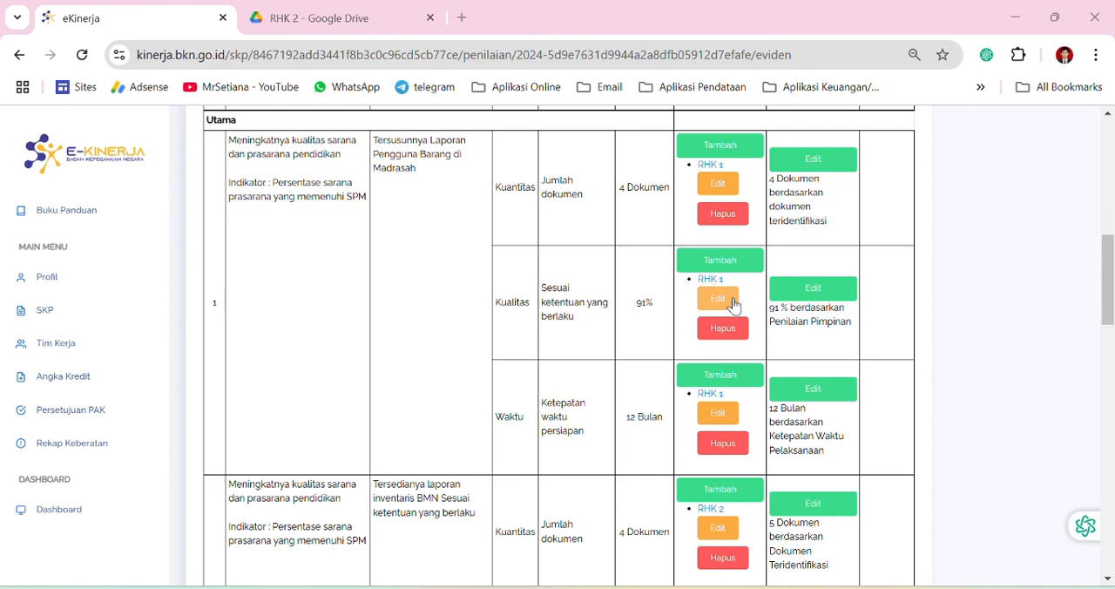
{"action": "left_click", "coordinate": [800, 296]}
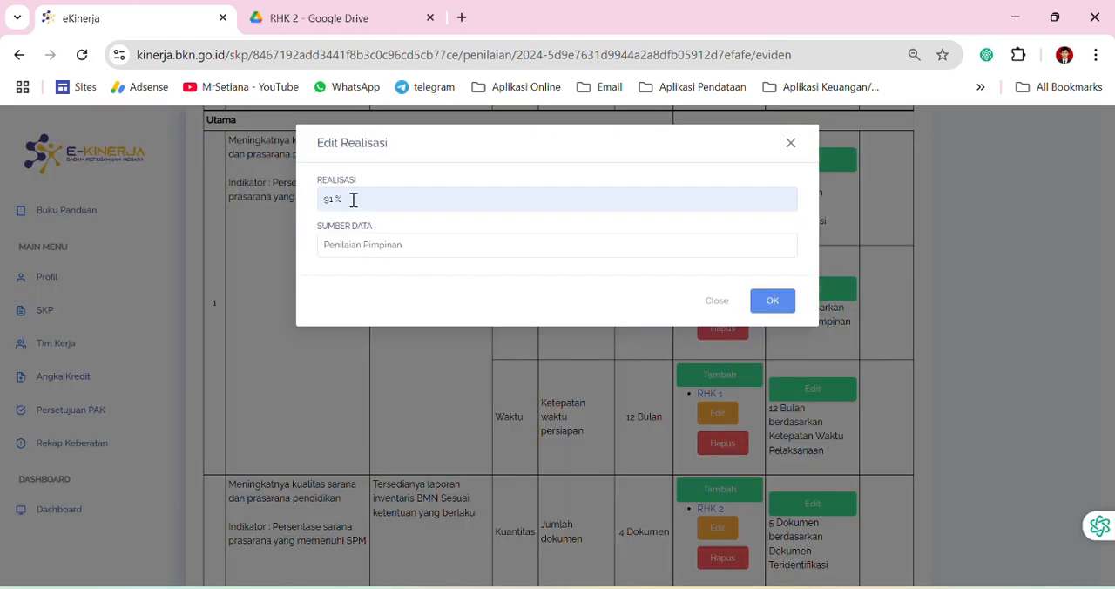
{"action": "left_click_drag", "start_coordinate": [334, 198], "coordinate": [301, 204]}
{"action": "type", "text": "1"}
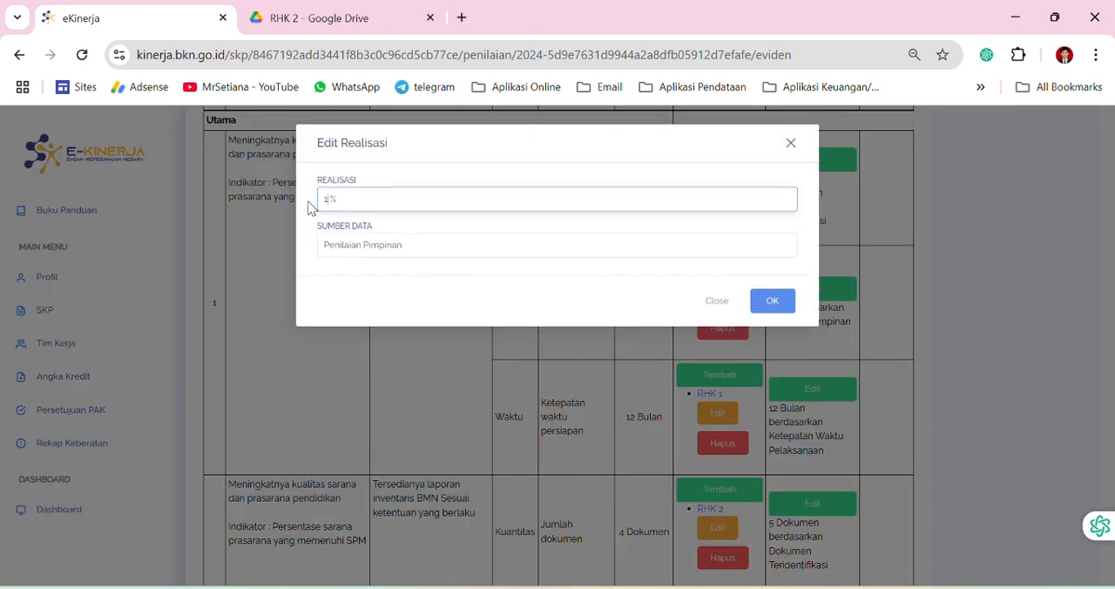
{"action": "left_click", "coordinate": [775, 300]}
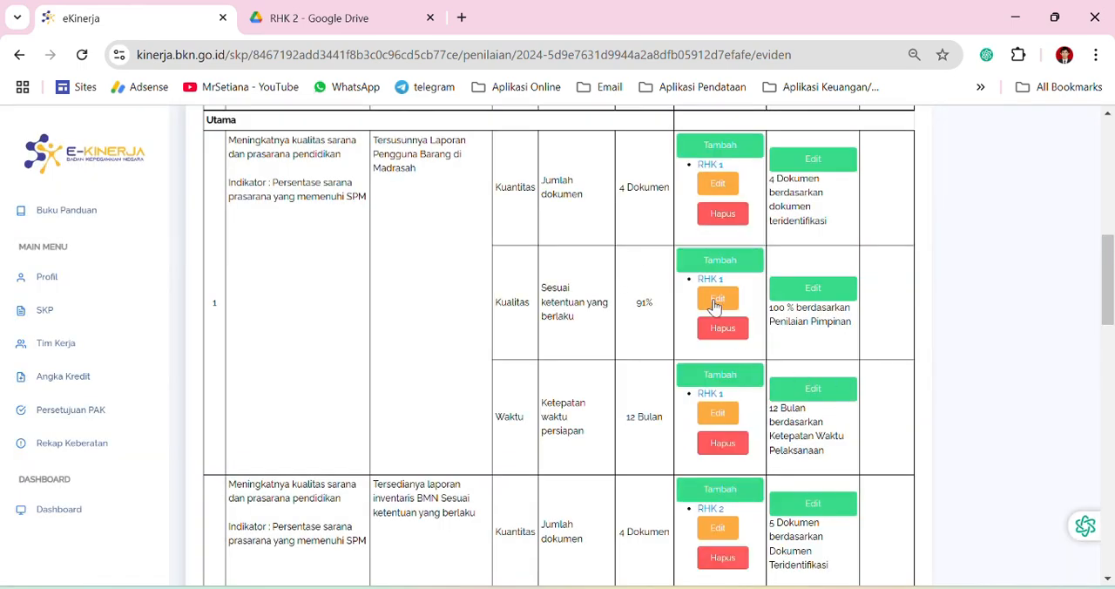
Fill in work result 2's Kualitas realization as 100 % with Penilaian Pimpinan as the data source, and save it
{"action": "scroll", "coordinate": [806, 357], "scroll_direction": "down", "scroll_amount": 1}
{"action": "scroll", "coordinate": [810, 378], "scroll_direction": "down", "scroll_amount": 1}
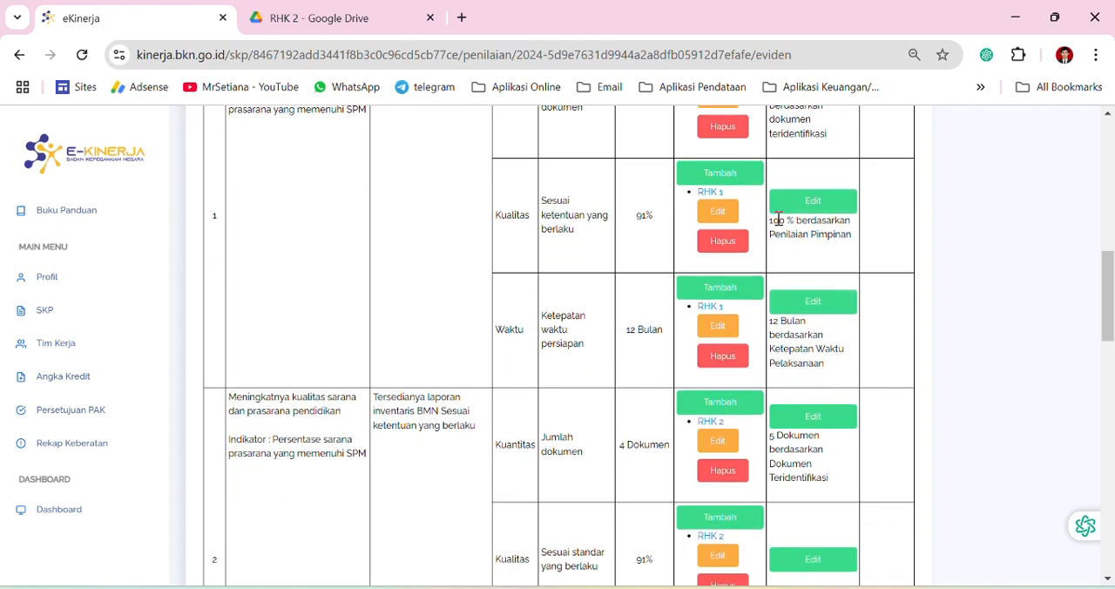
{"action": "scroll", "coordinate": [823, 431], "scroll_direction": "down", "scroll_amount": 3}
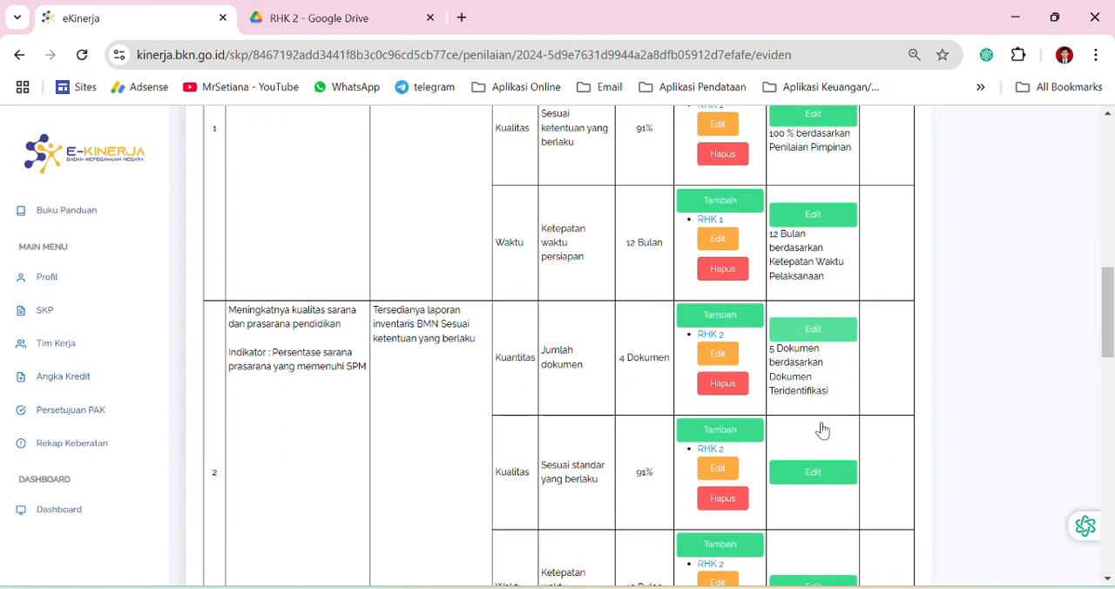
{"action": "left_click", "coordinate": [824, 389]}
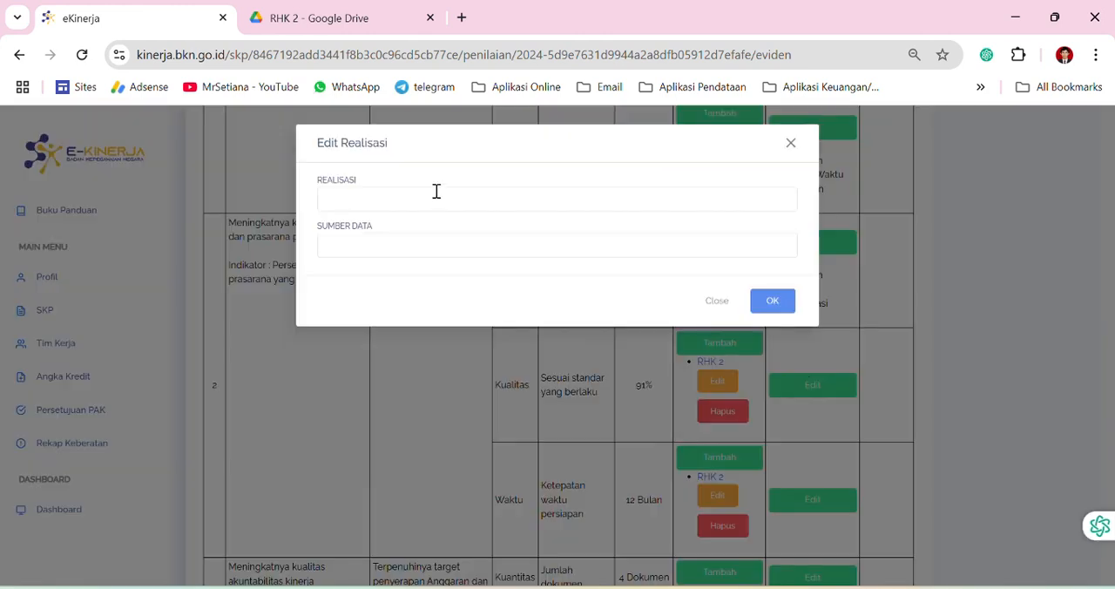
{"action": "left_click", "coordinate": [343, 201]}
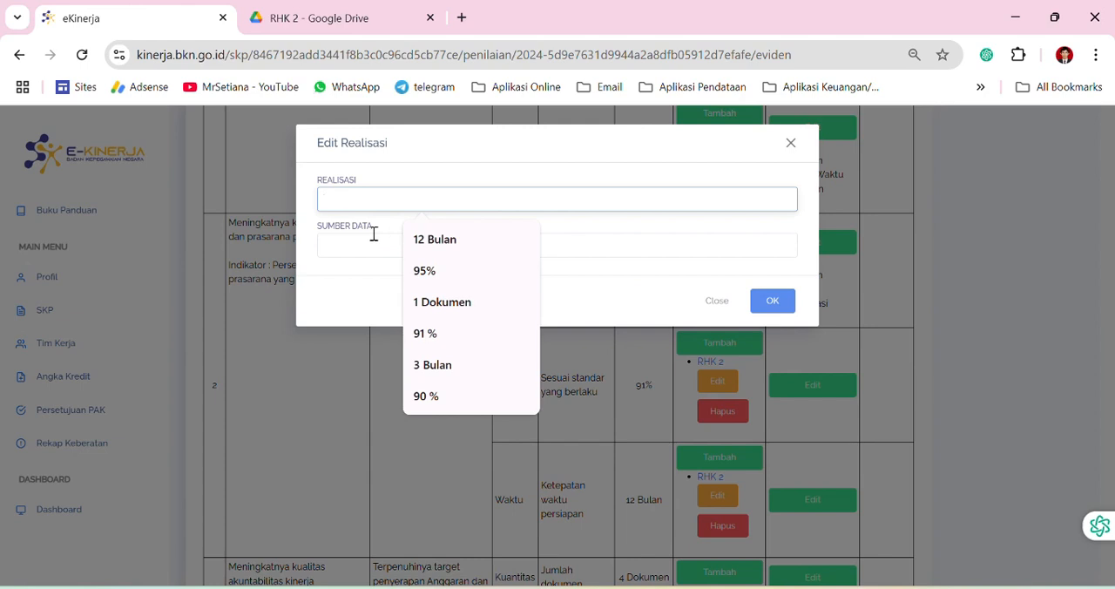
{"action": "type", "text": "100"}
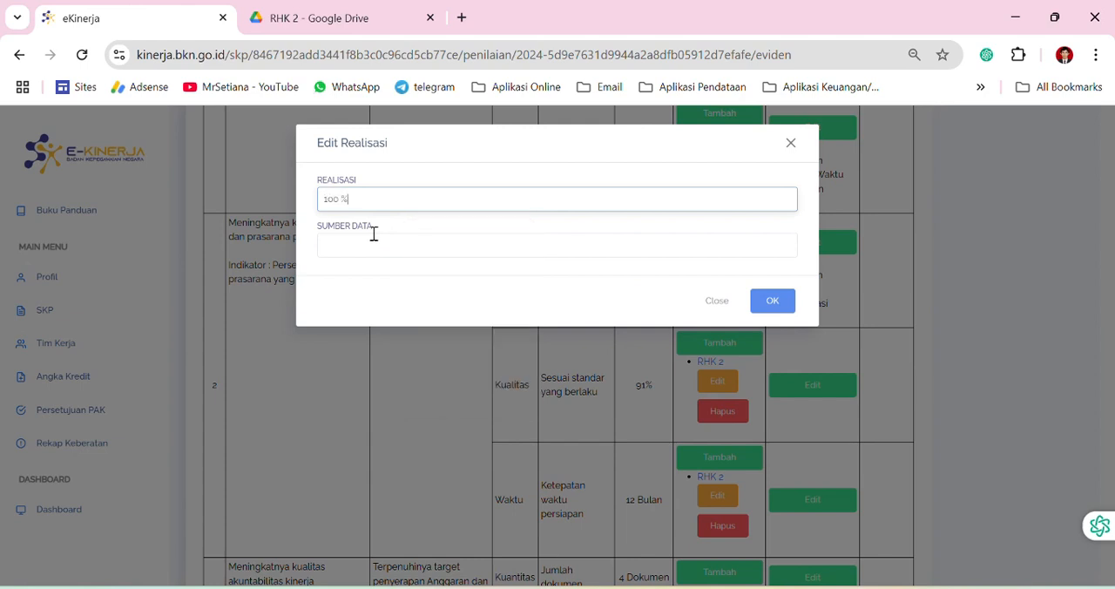
{"action": "left_click", "coordinate": [367, 247]}
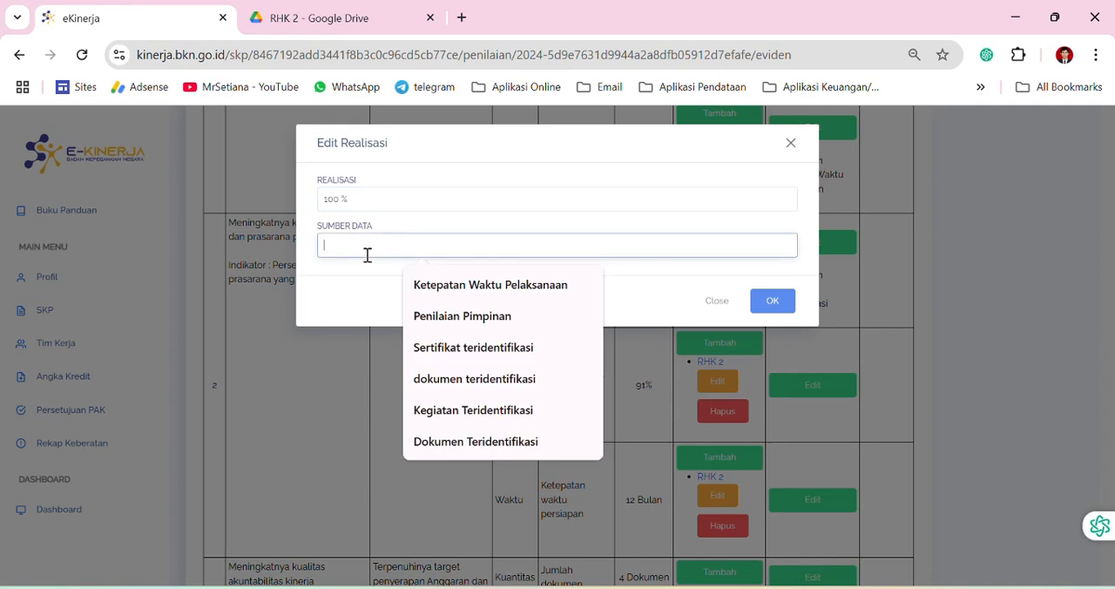
{"action": "left_click", "coordinate": [461, 316]}
{"action": "left_click", "coordinate": [772, 300]}
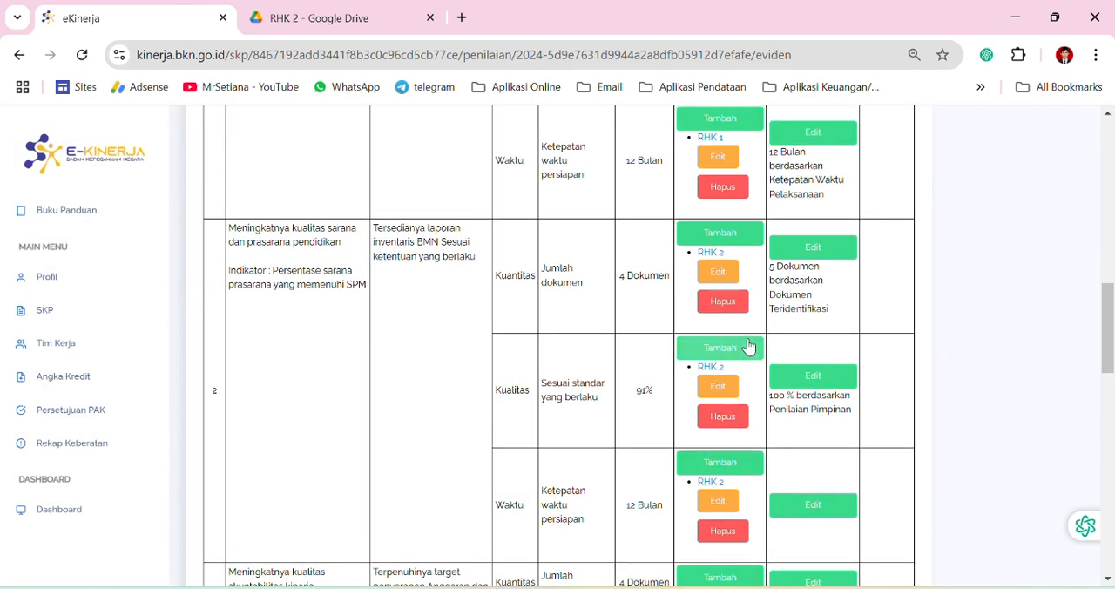
Fill in work result 2's Waktu realization as 12 Bulan with Dokumen Teridentifikasi as the data source, and save it
{"action": "scroll", "coordinate": [744, 353], "scroll_direction": "up", "scroll_amount": 3}
{"action": "scroll", "coordinate": [789, 344], "scroll_direction": "down", "scroll_amount": 2}
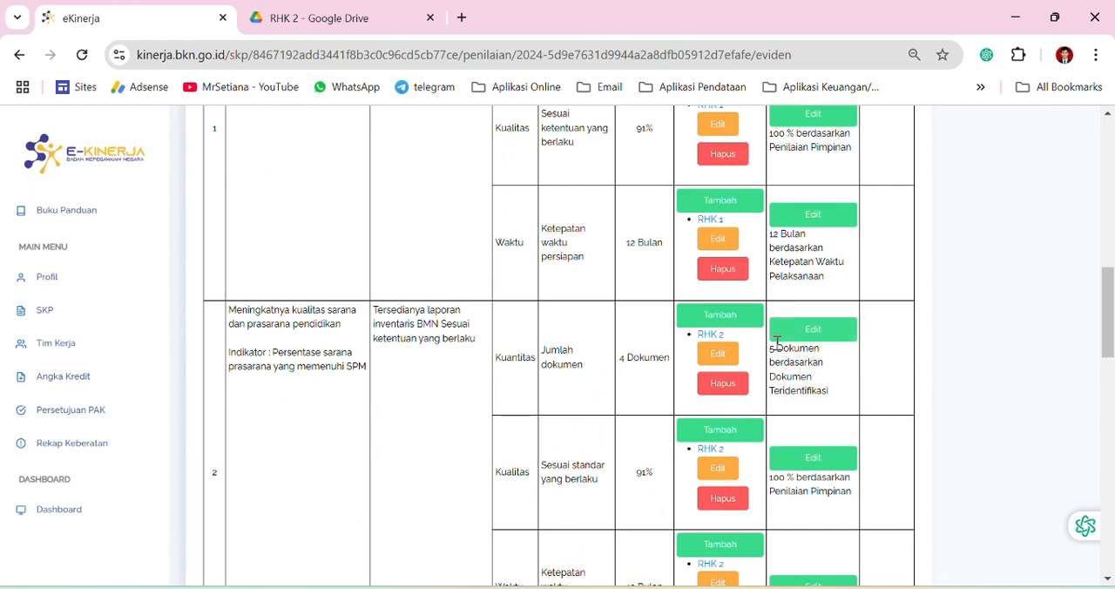
{"action": "scroll", "coordinate": [788, 349], "scroll_direction": "down", "scroll_amount": 2}
{"action": "left_click", "coordinate": [813, 414]}
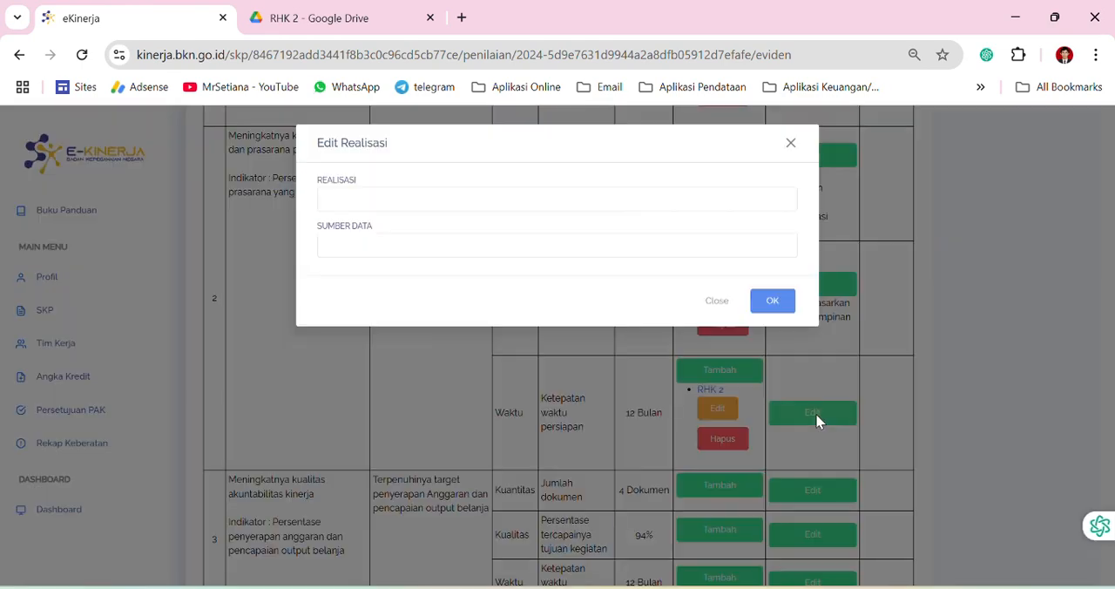
{"action": "left_click", "coordinate": [361, 200]}
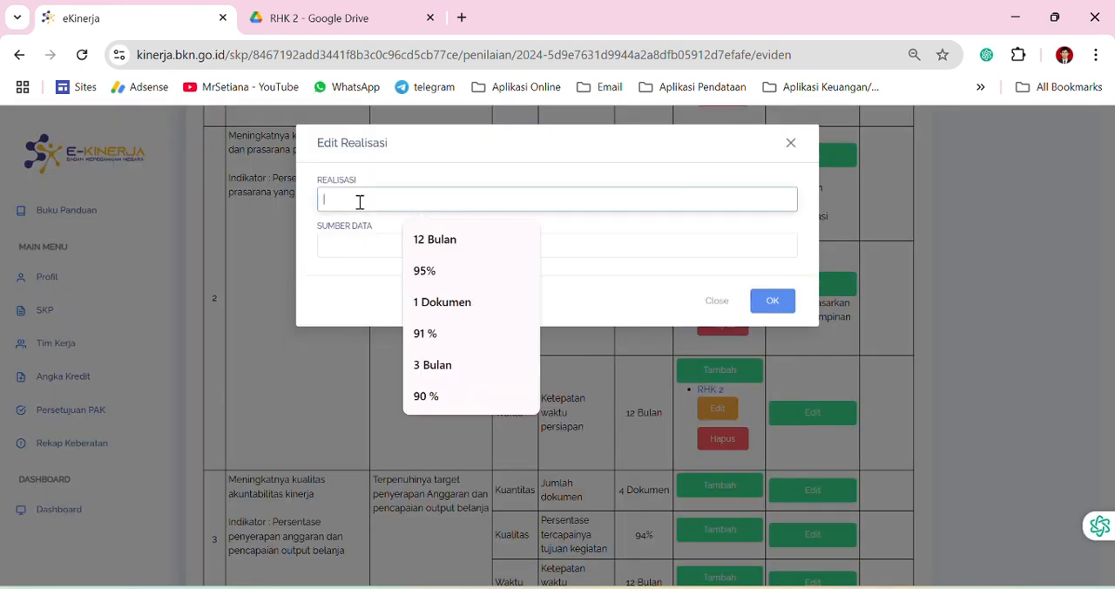
{"action": "left_click", "coordinate": [431, 239]}
{"action": "left_click", "coordinate": [366, 244]}
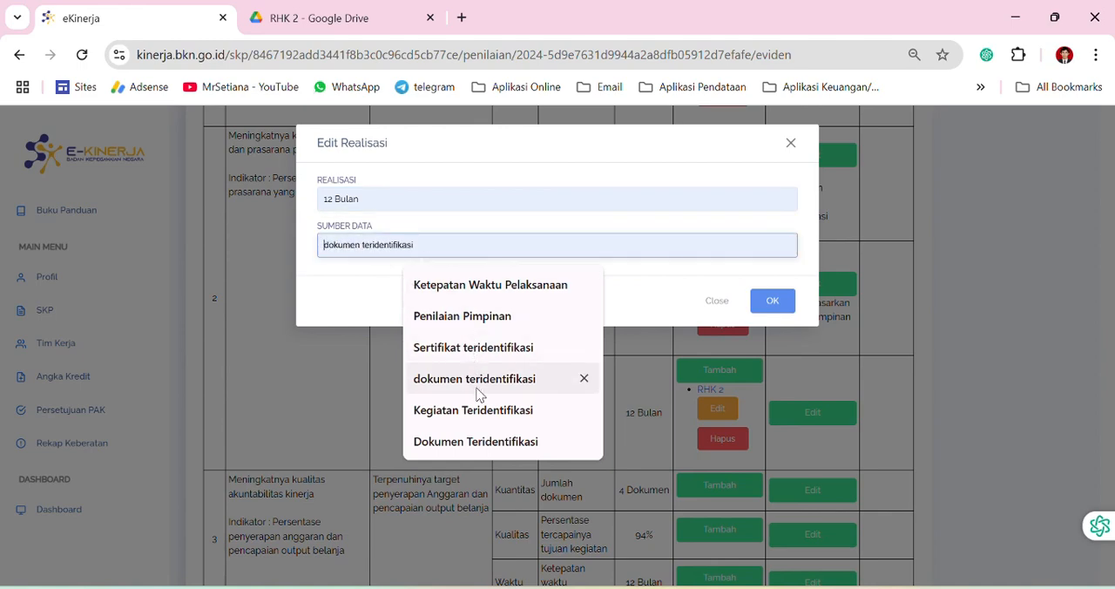
{"action": "left_click", "coordinate": [463, 441]}
{"action": "left_click", "coordinate": [773, 302]}
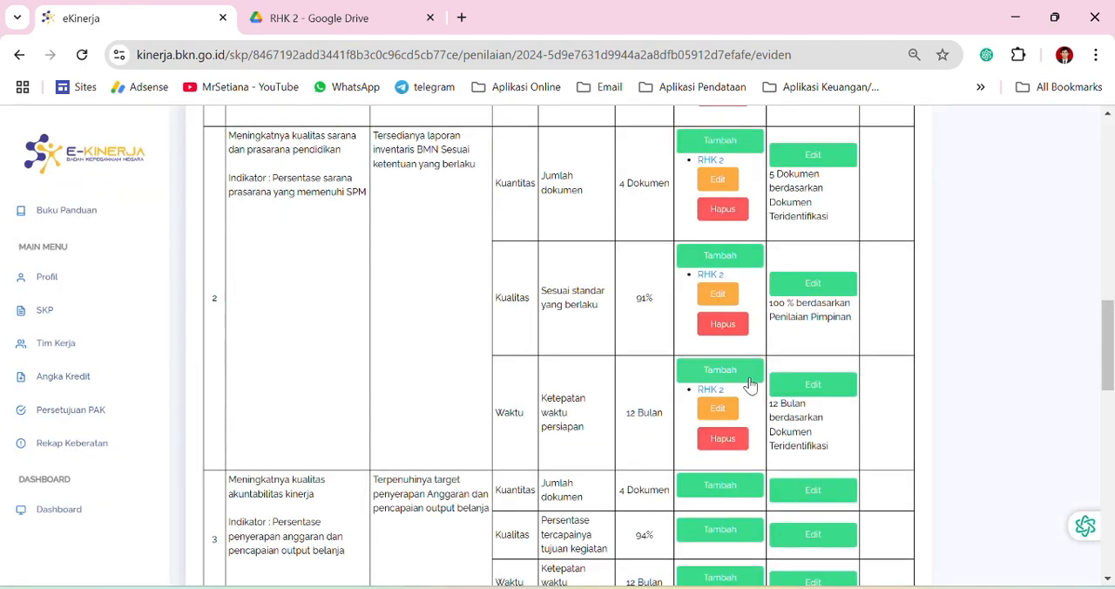
Change the data source of work result 2's Waktu realization to Ketepatan Waktu Pelaksanaan and save it
{"action": "left_click", "coordinate": [819, 385]}
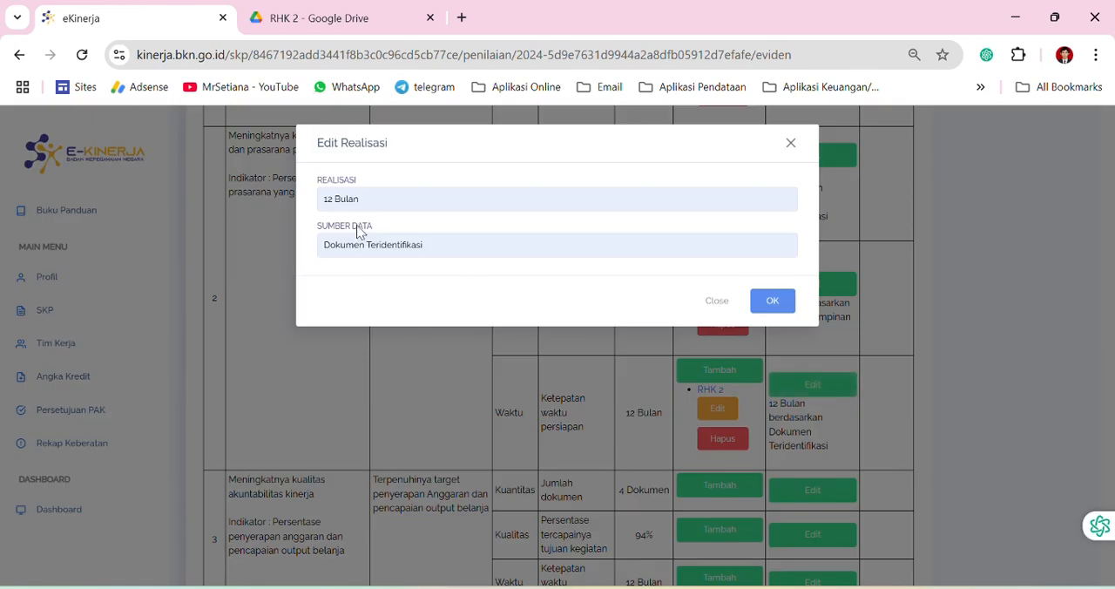
{"action": "left_click", "coordinate": [381, 246]}
{"action": "left_click_drag", "start_coordinate": [448, 253], "coordinate": [291, 244]}
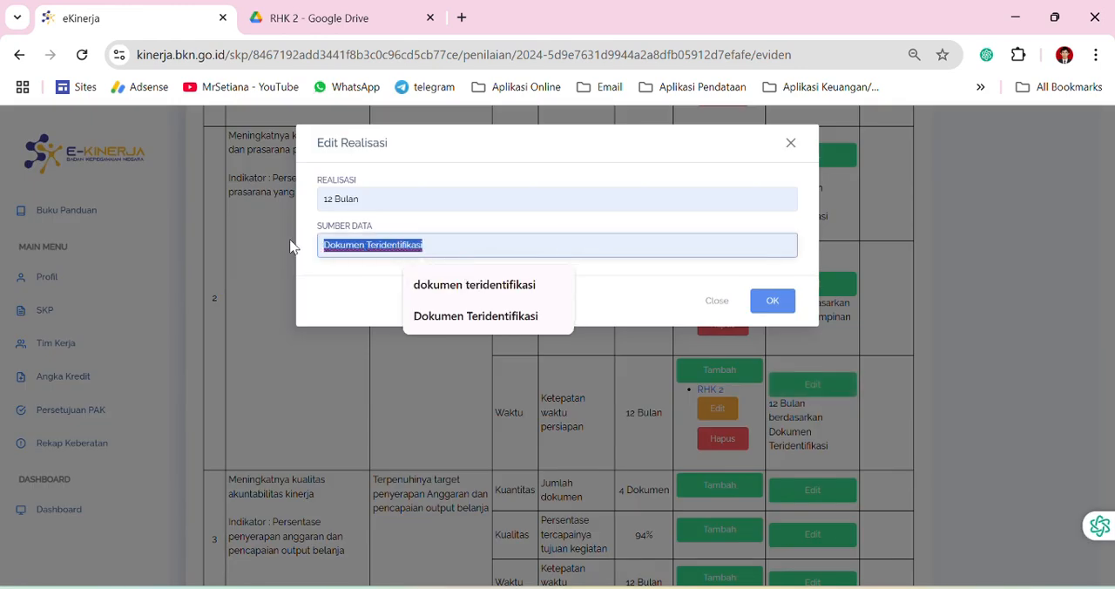
{"action": "key", "text": "BackSpace"}
{"action": "left_click", "coordinate": [438, 244]}
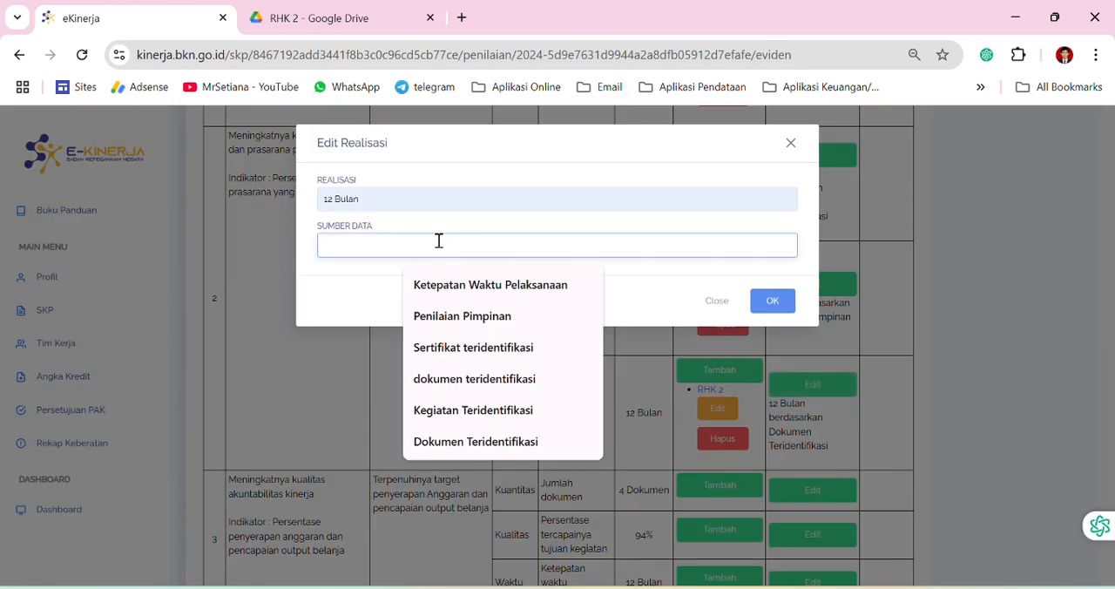
{"action": "left_click", "coordinate": [473, 286]}
{"action": "left_click", "coordinate": [758, 306]}
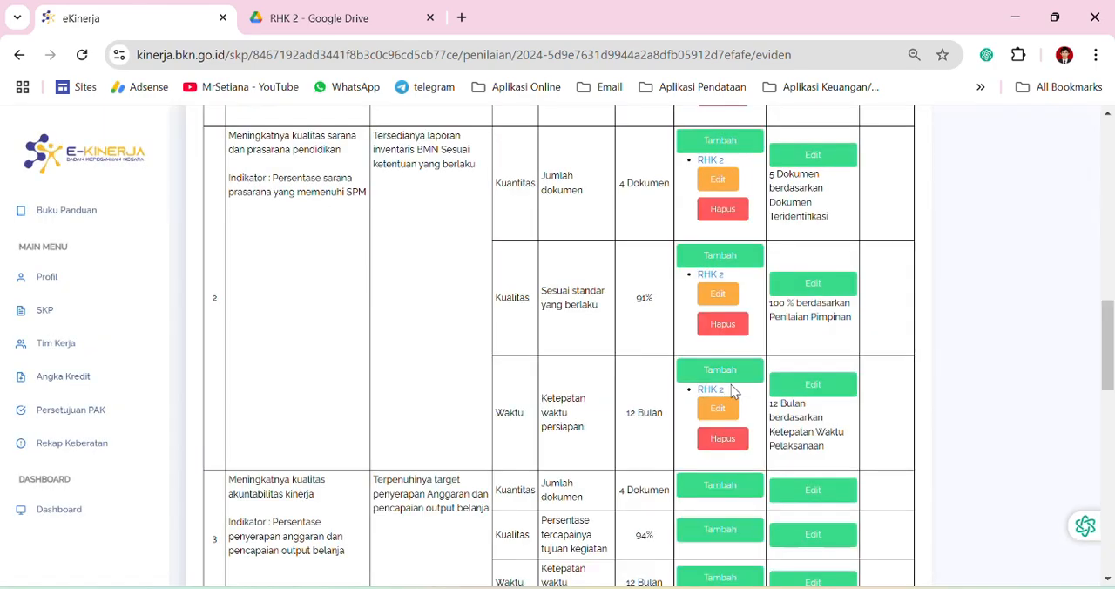
Review the evidence links and realizations of work results 1 to 4 and the Perilaku Kerja section down to Predikat Kinerja
{"action": "scroll", "coordinate": [738, 390], "scroll_direction": "down", "scroll_amount": 1}
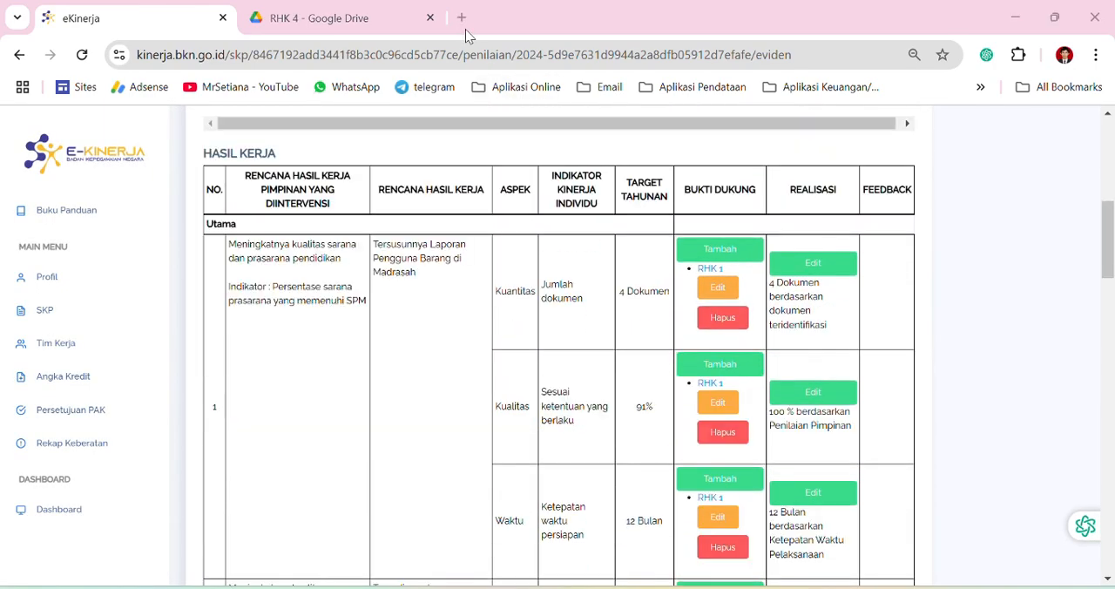
{"action": "scroll", "coordinate": [708, 332], "scroll_direction": "down", "scroll_amount": 6}
{"action": "scroll", "coordinate": [707, 332], "scroll_direction": "down", "scroll_amount": 1}
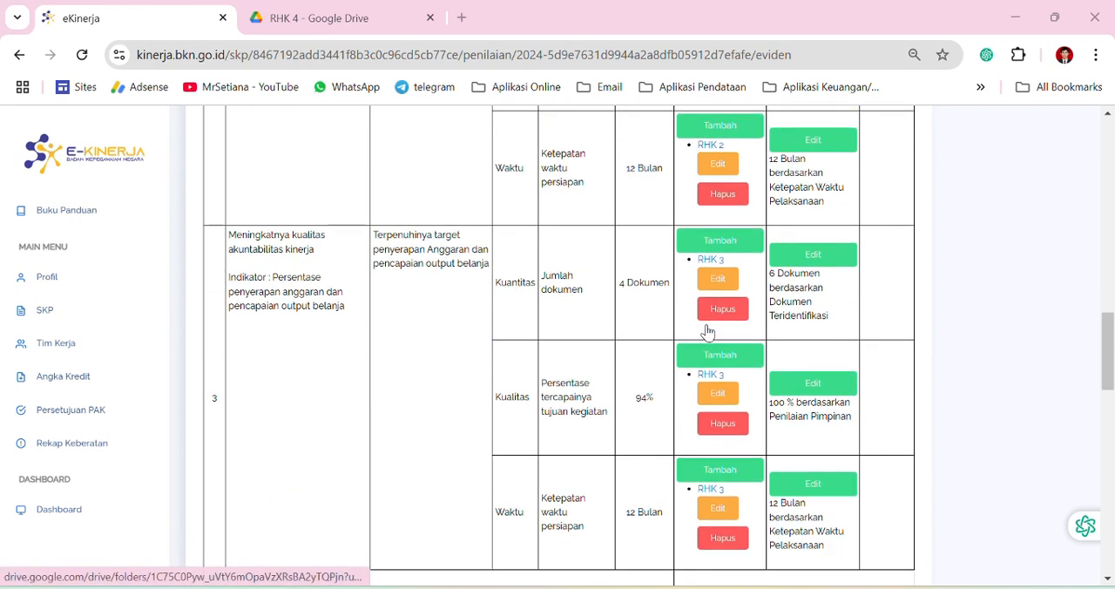
{"action": "scroll", "coordinate": [709, 330], "scroll_direction": "down", "scroll_amount": 4}
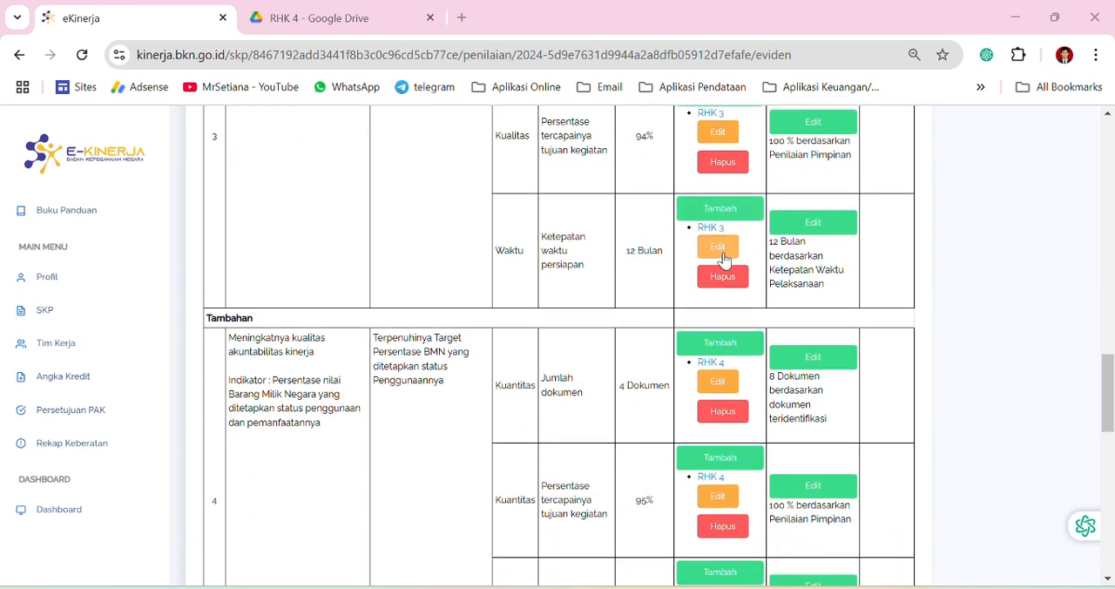
{"action": "scroll", "coordinate": [788, 257], "scroll_direction": "down", "scroll_amount": 4}
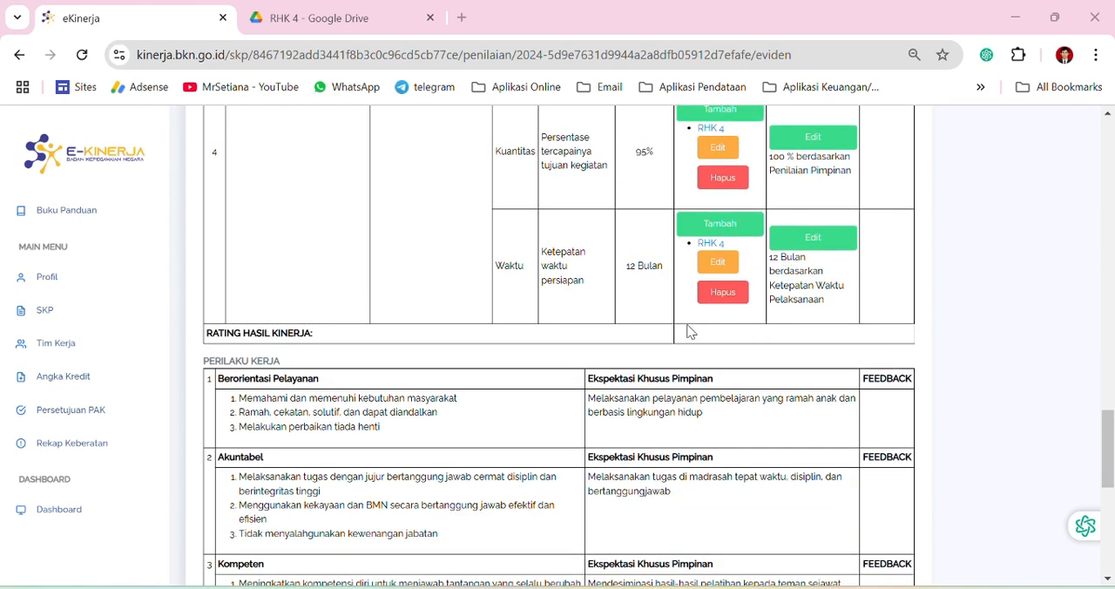
{"action": "scroll", "coordinate": [688, 331], "scroll_direction": "up", "scroll_amount": 2}
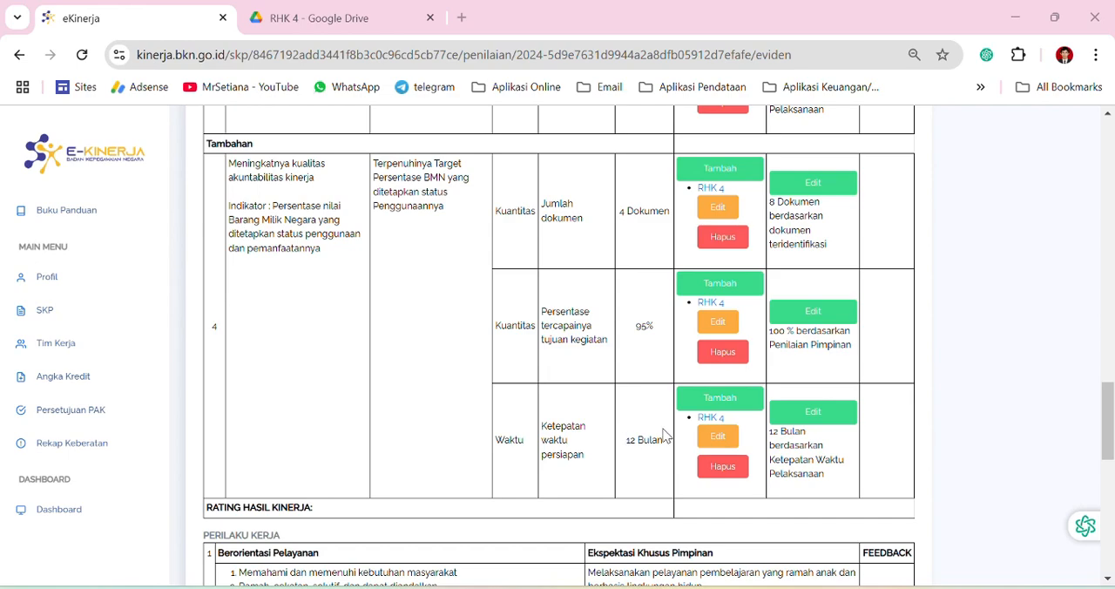
{"action": "scroll", "coordinate": [680, 447], "scroll_direction": "up", "scroll_amount": 1}
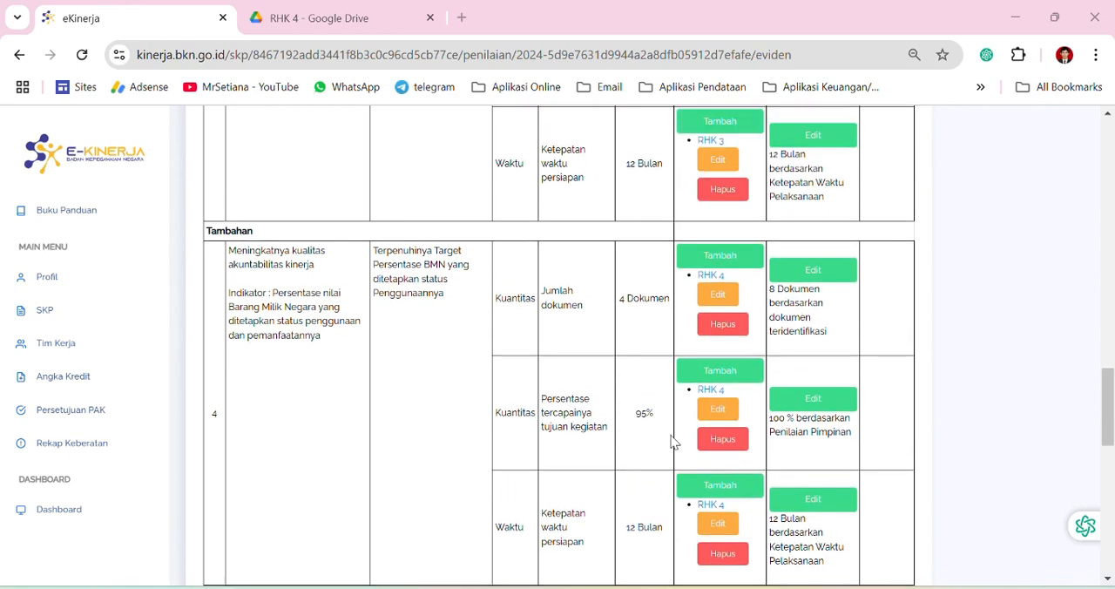
{"action": "scroll", "coordinate": [671, 442], "scroll_direction": "up", "scroll_amount": 3}
{"action": "scroll", "coordinate": [670, 441], "scroll_direction": "down", "scroll_amount": 3}
{"action": "scroll", "coordinate": [671, 441], "scroll_direction": "down", "scroll_amount": 2}
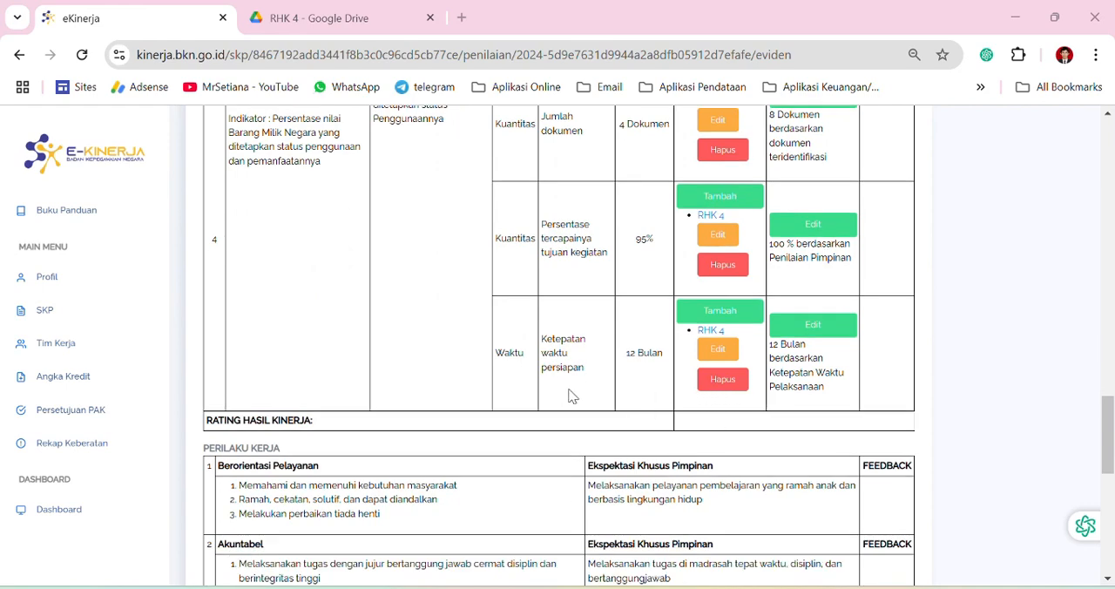
{"action": "scroll", "coordinate": [614, 396], "scroll_direction": "up", "scroll_amount": 1}
{"action": "scroll", "coordinate": [607, 396], "scroll_direction": "up", "scroll_amount": 2}
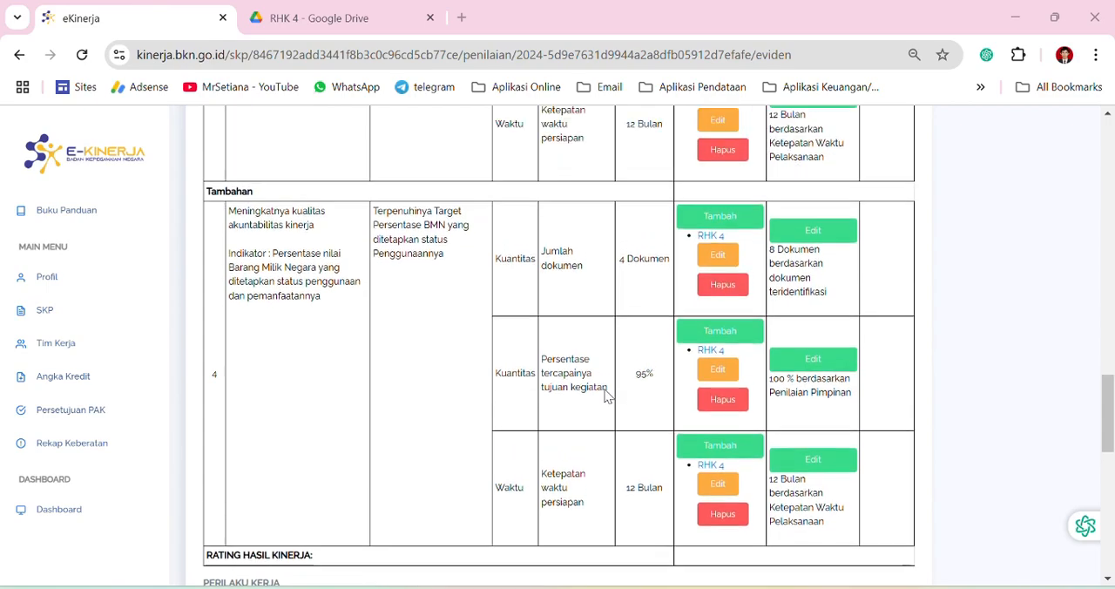
{"action": "scroll", "coordinate": [588, 388], "scroll_direction": "down", "scroll_amount": 10}
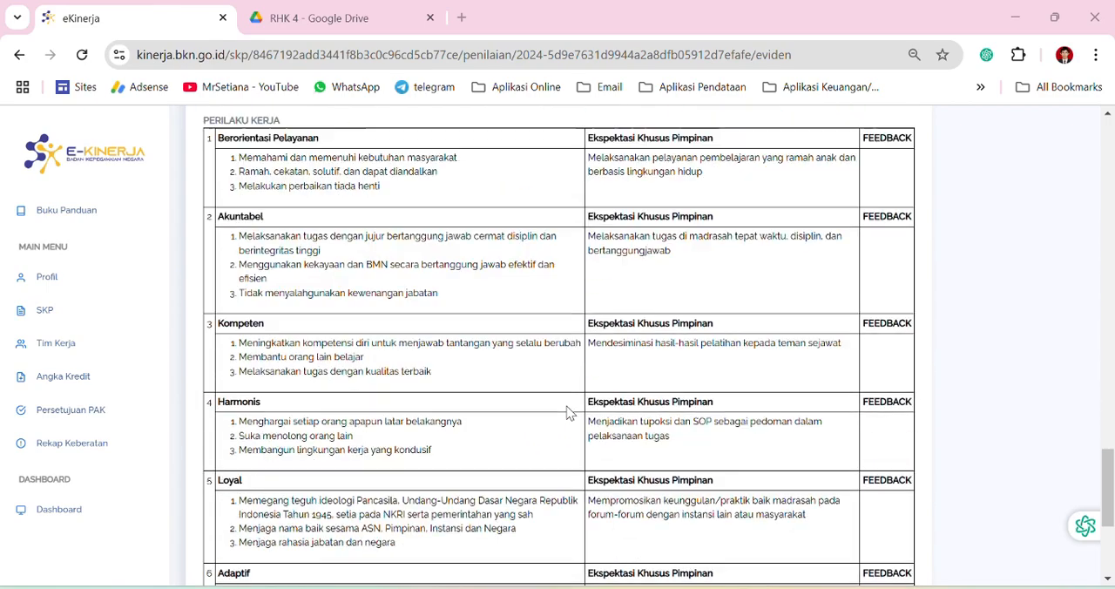
{"action": "scroll", "coordinate": [604, 406], "scroll_direction": "up", "scroll_amount": 3}
{"action": "scroll", "coordinate": [625, 419], "scroll_direction": "up", "scroll_amount": 15}
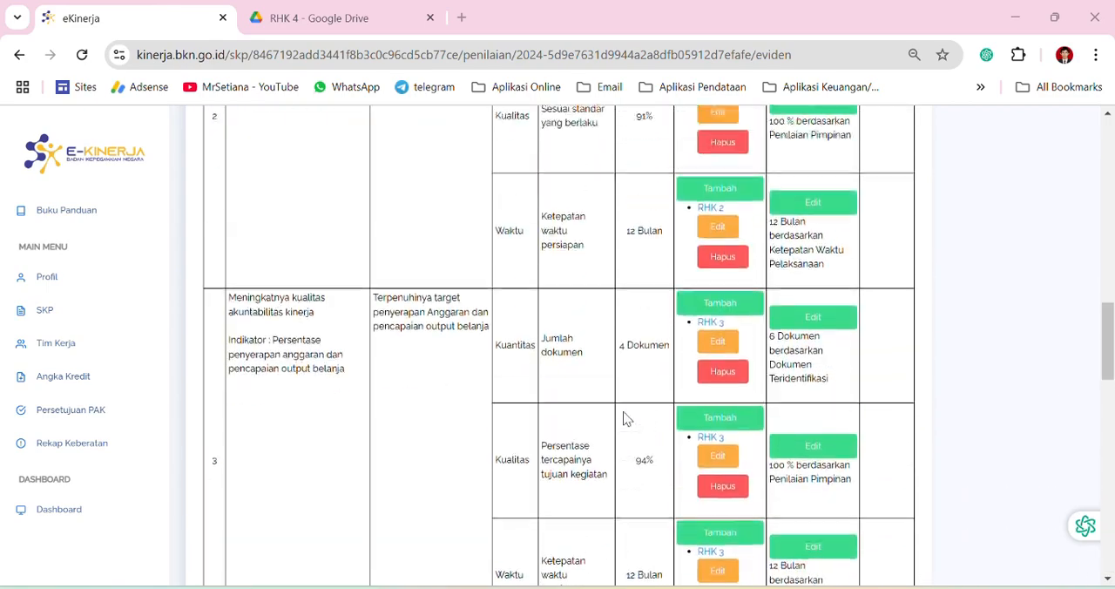
{"action": "scroll", "coordinate": [624, 419], "scroll_direction": "up", "scroll_amount": 2}
{"action": "scroll", "coordinate": [610, 427], "scroll_direction": "down", "scroll_amount": 5}
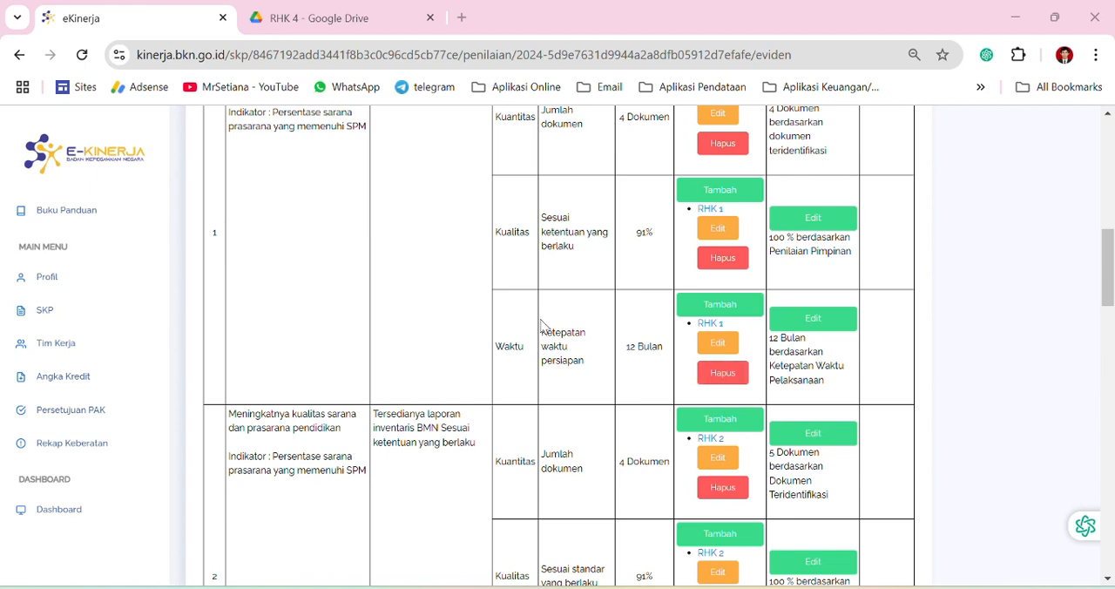
{"action": "scroll", "coordinate": [660, 365], "scroll_direction": "down", "scroll_amount": 7}
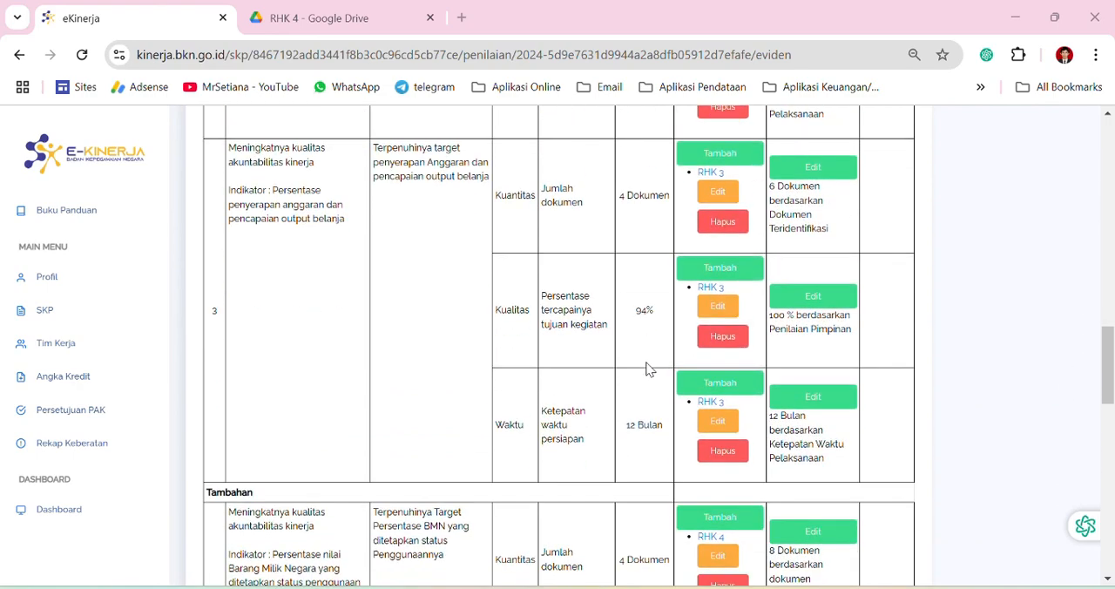
{"action": "scroll", "coordinate": [646, 369], "scroll_direction": "down", "scroll_amount": 8}
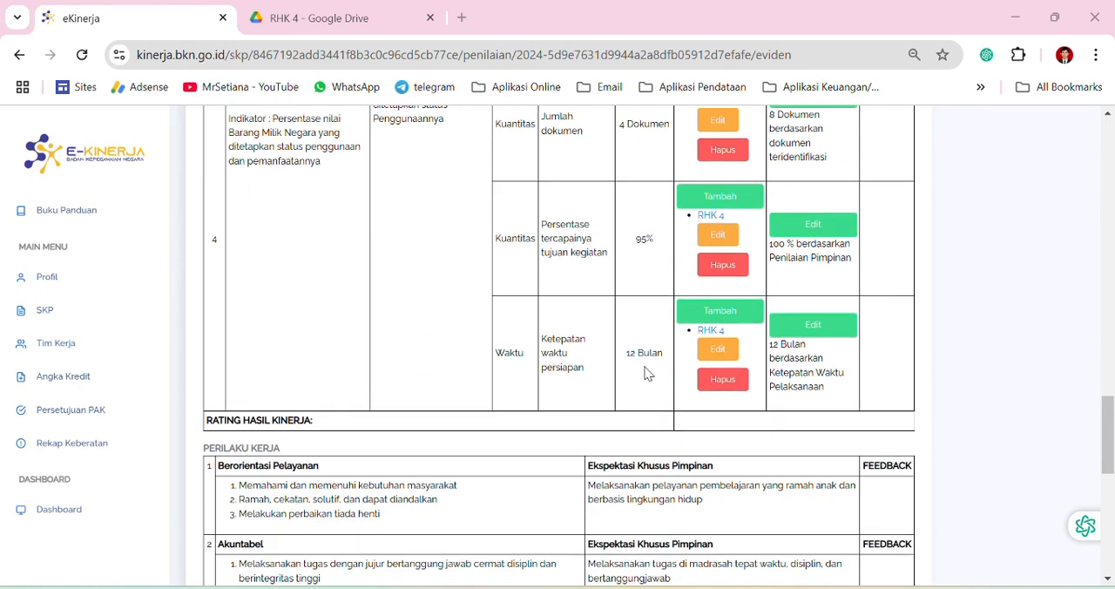
{"action": "scroll", "coordinate": [646, 373], "scroll_direction": "down", "scroll_amount": 6}
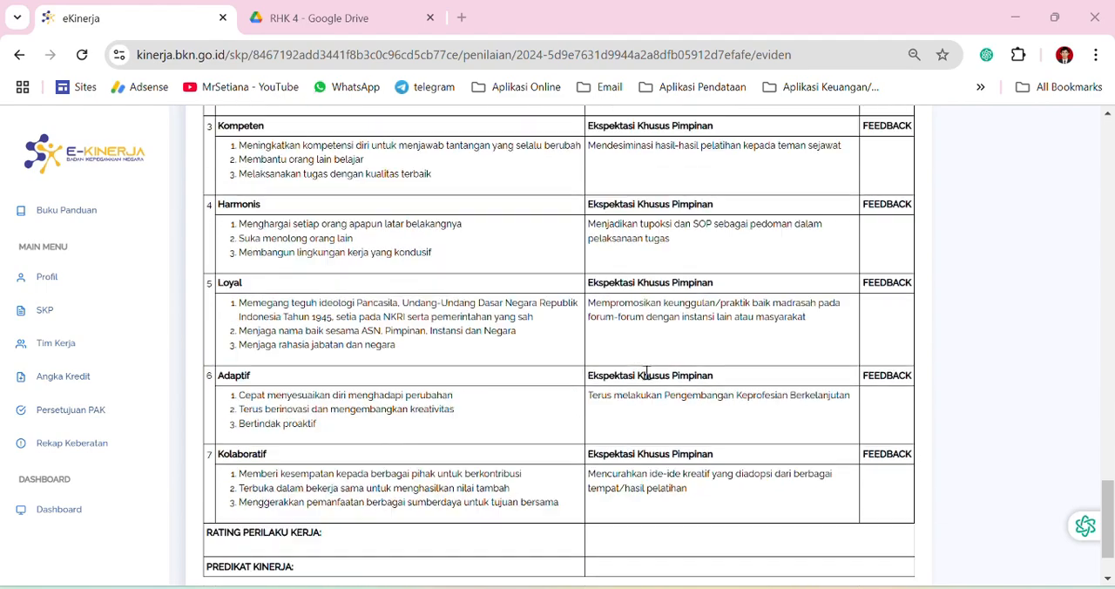
{"action": "scroll", "coordinate": [646, 373], "scroll_direction": "up", "scroll_amount": 15}
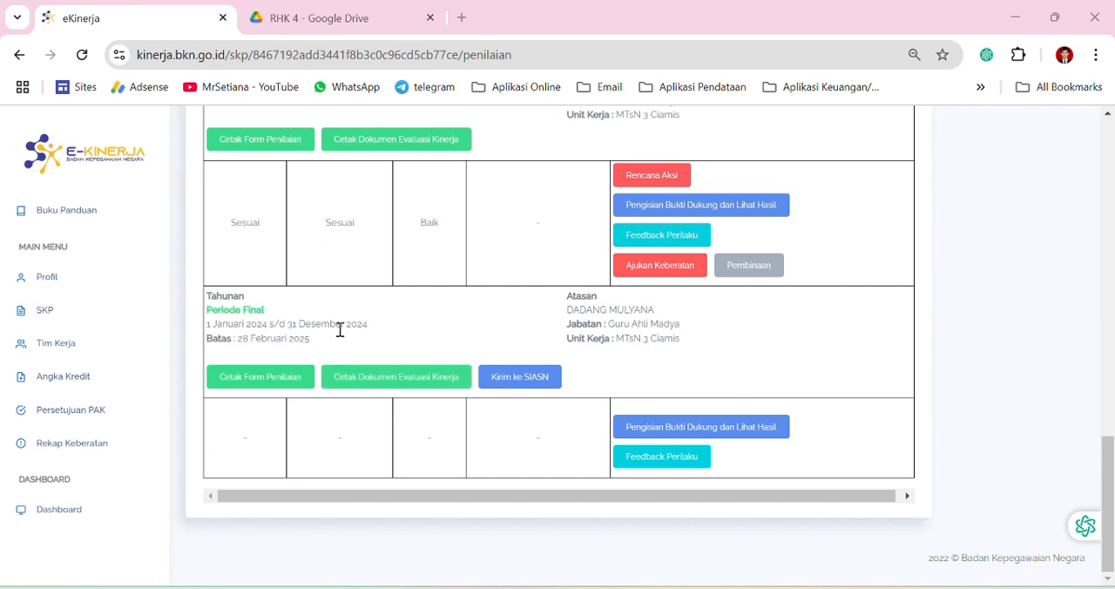
Review the assessment ratings and available actions for Triwulan 3, Triwulan 4 and the Tahunan final period in the 2024 assessment list
{"action": "scroll", "coordinate": [287, 305], "scroll_direction": "up", "scroll_amount": 1}
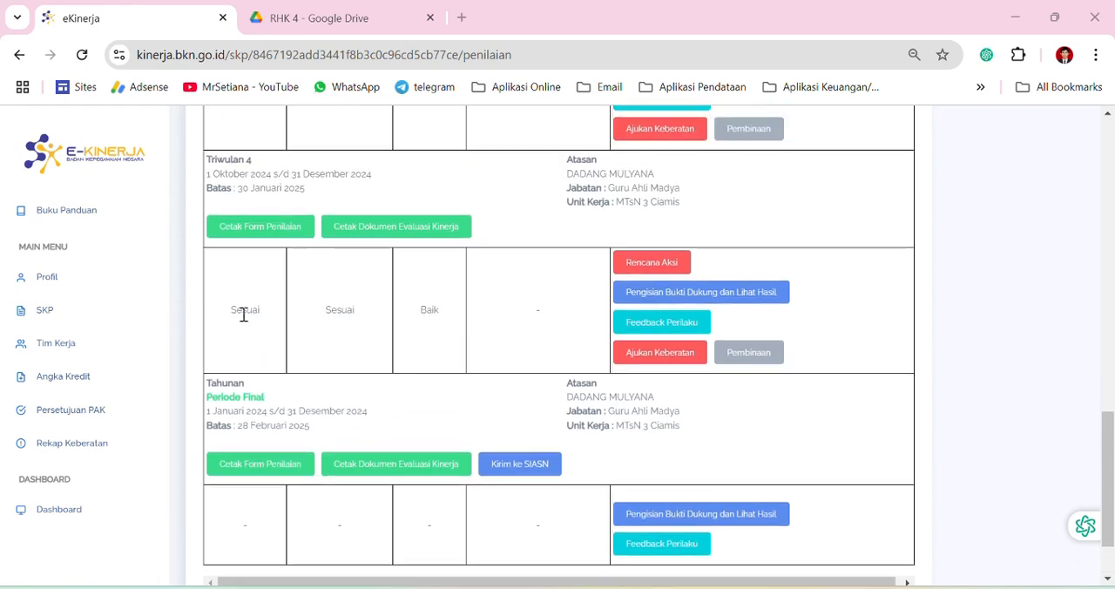
{"action": "scroll", "coordinate": [348, 331], "scroll_direction": "down", "scroll_amount": 1}
{"action": "scroll", "coordinate": [296, 366], "scroll_direction": "up", "scroll_amount": 2}
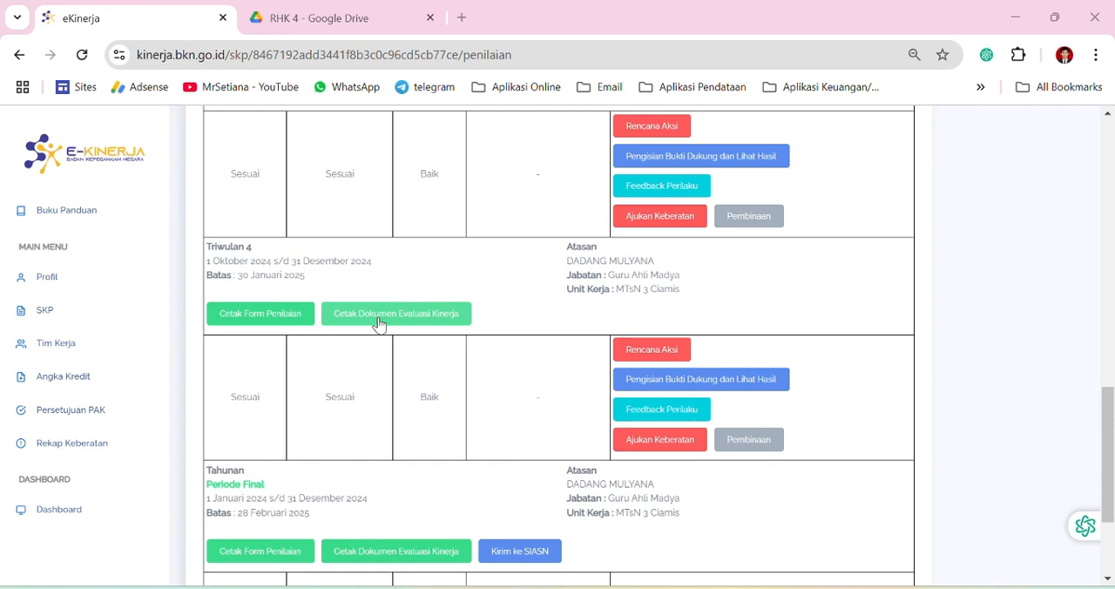
{"action": "scroll", "coordinate": [446, 327], "scroll_direction": "down", "scroll_amount": 1}
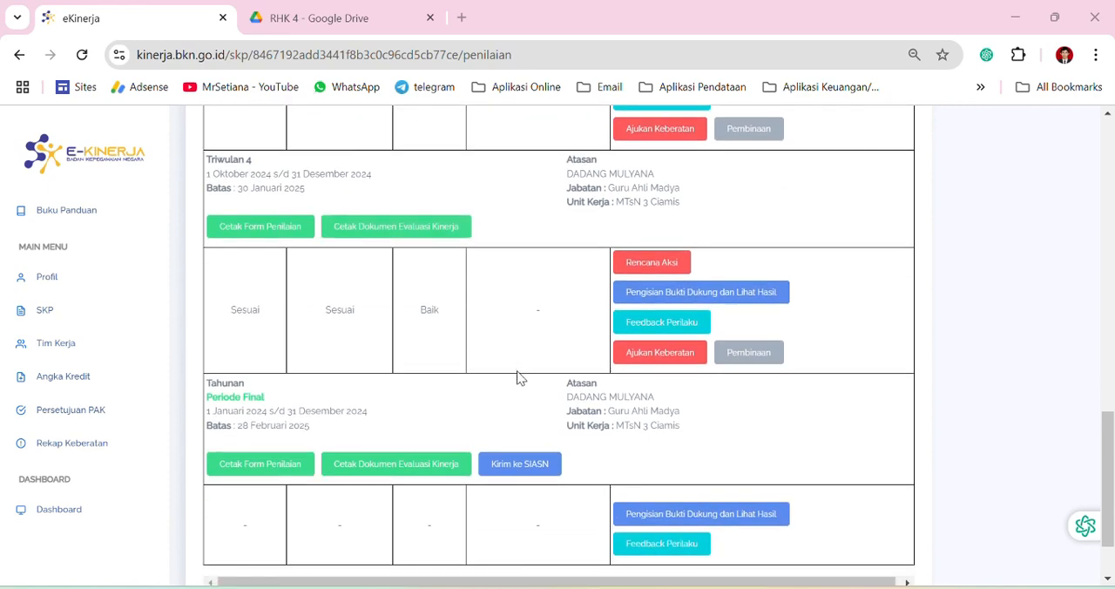
{"action": "scroll", "coordinate": [517, 378], "scroll_direction": "down", "scroll_amount": 1}
{"action": "scroll", "coordinate": [513, 375], "scroll_direction": "up", "scroll_amount": 3}
{"action": "scroll", "coordinate": [509, 368], "scroll_direction": "down", "scroll_amount": 2}
{"action": "scroll", "coordinate": [509, 348], "scroll_direction": "up", "scroll_amount": 3}
{"action": "scroll", "coordinate": [508, 348], "scroll_direction": "up", "scroll_amount": 1}
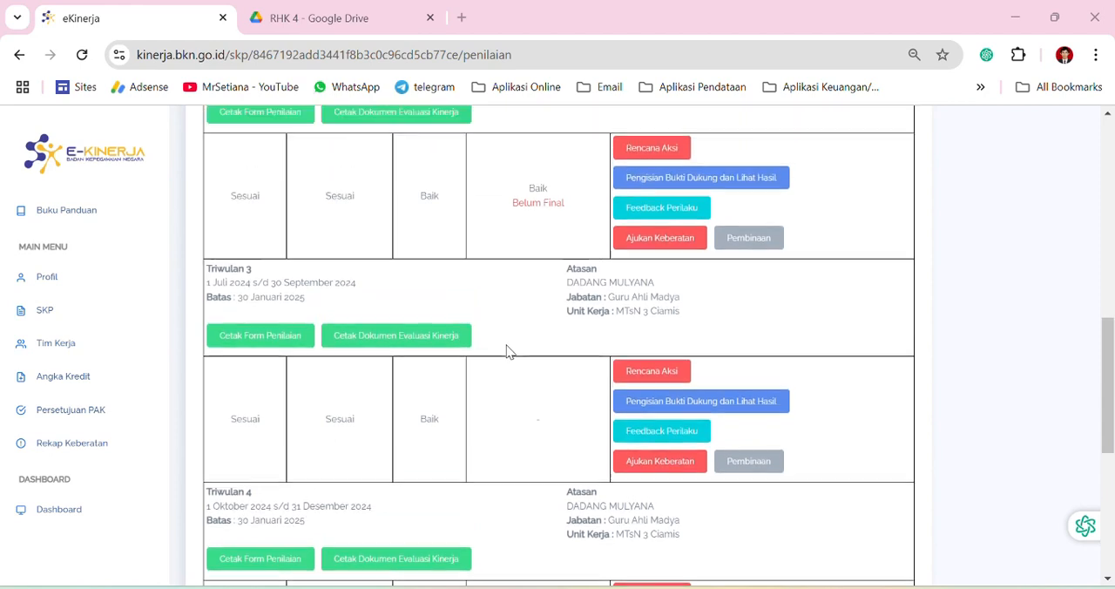
{"action": "scroll", "coordinate": [505, 349], "scroll_direction": "down", "scroll_amount": 4}
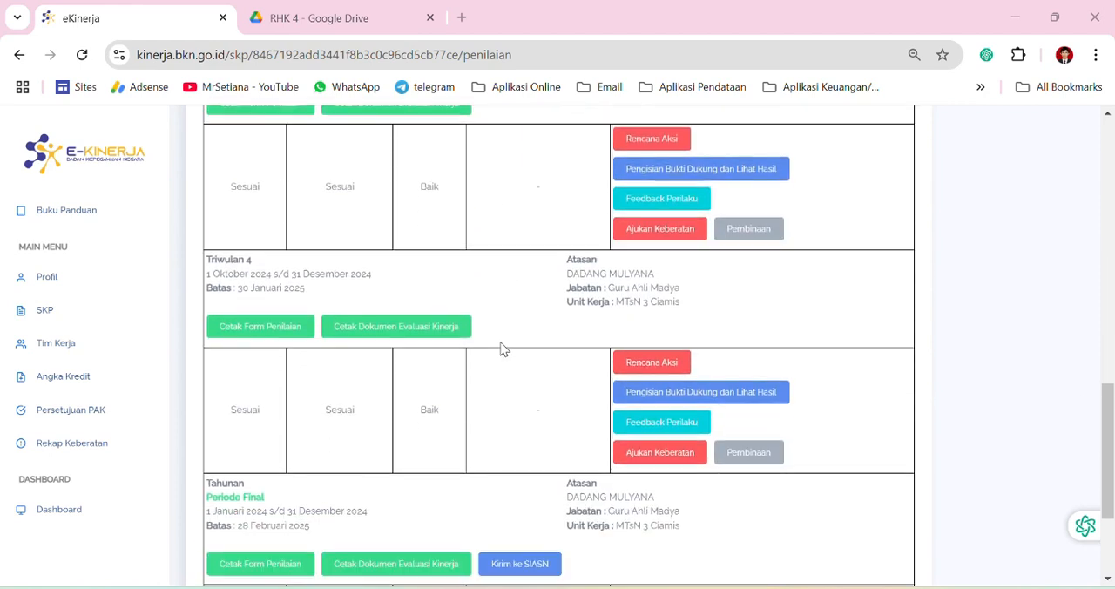
{"action": "scroll", "coordinate": [502, 348], "scroll_direction": "down", "scroll_amount": 1}
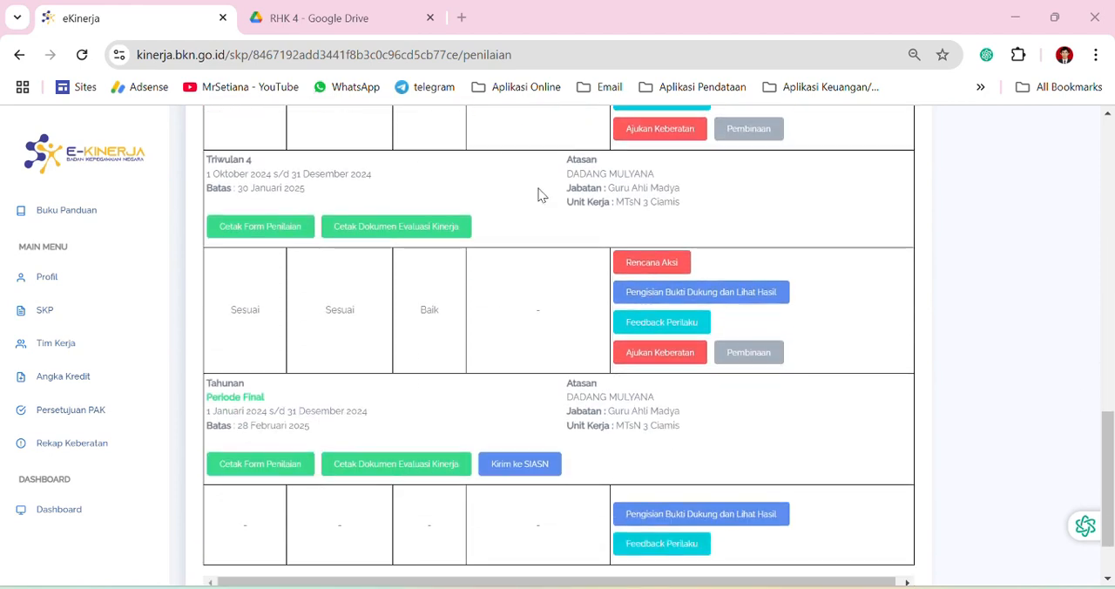